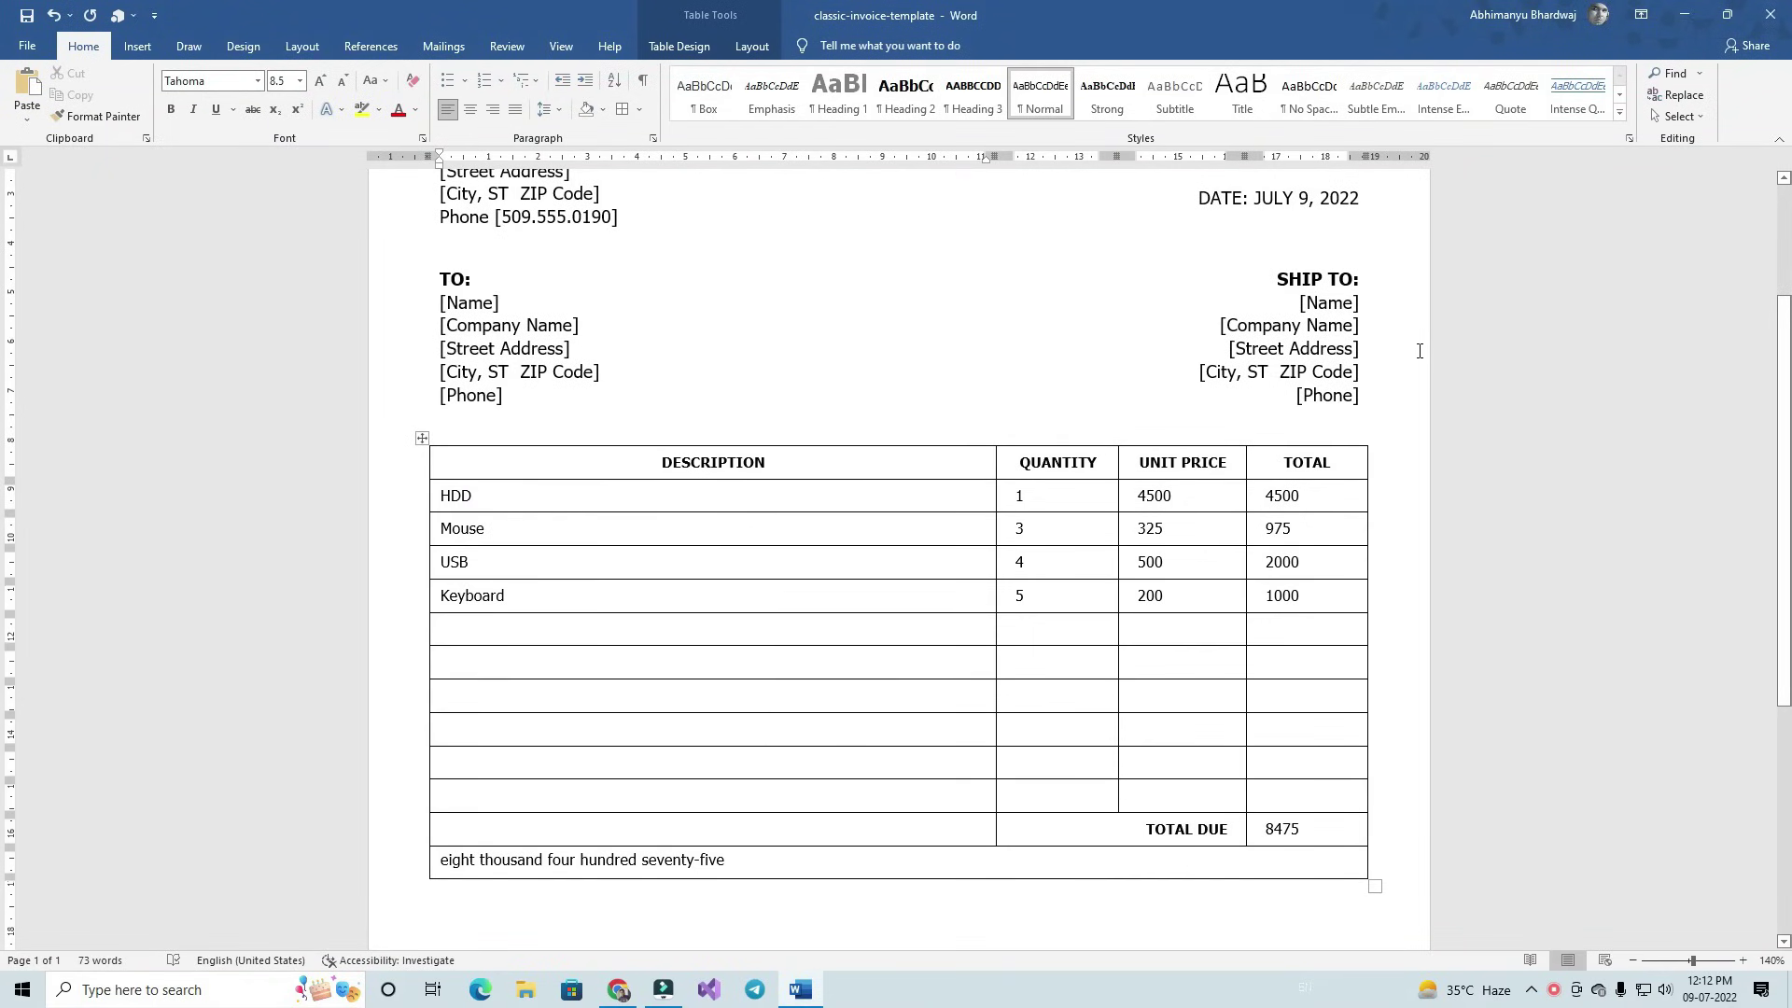
- Scroll the invoice to show the item table, TOTAL DUE 8150 and its amount in words
scroll(1407, 350, up, 3)
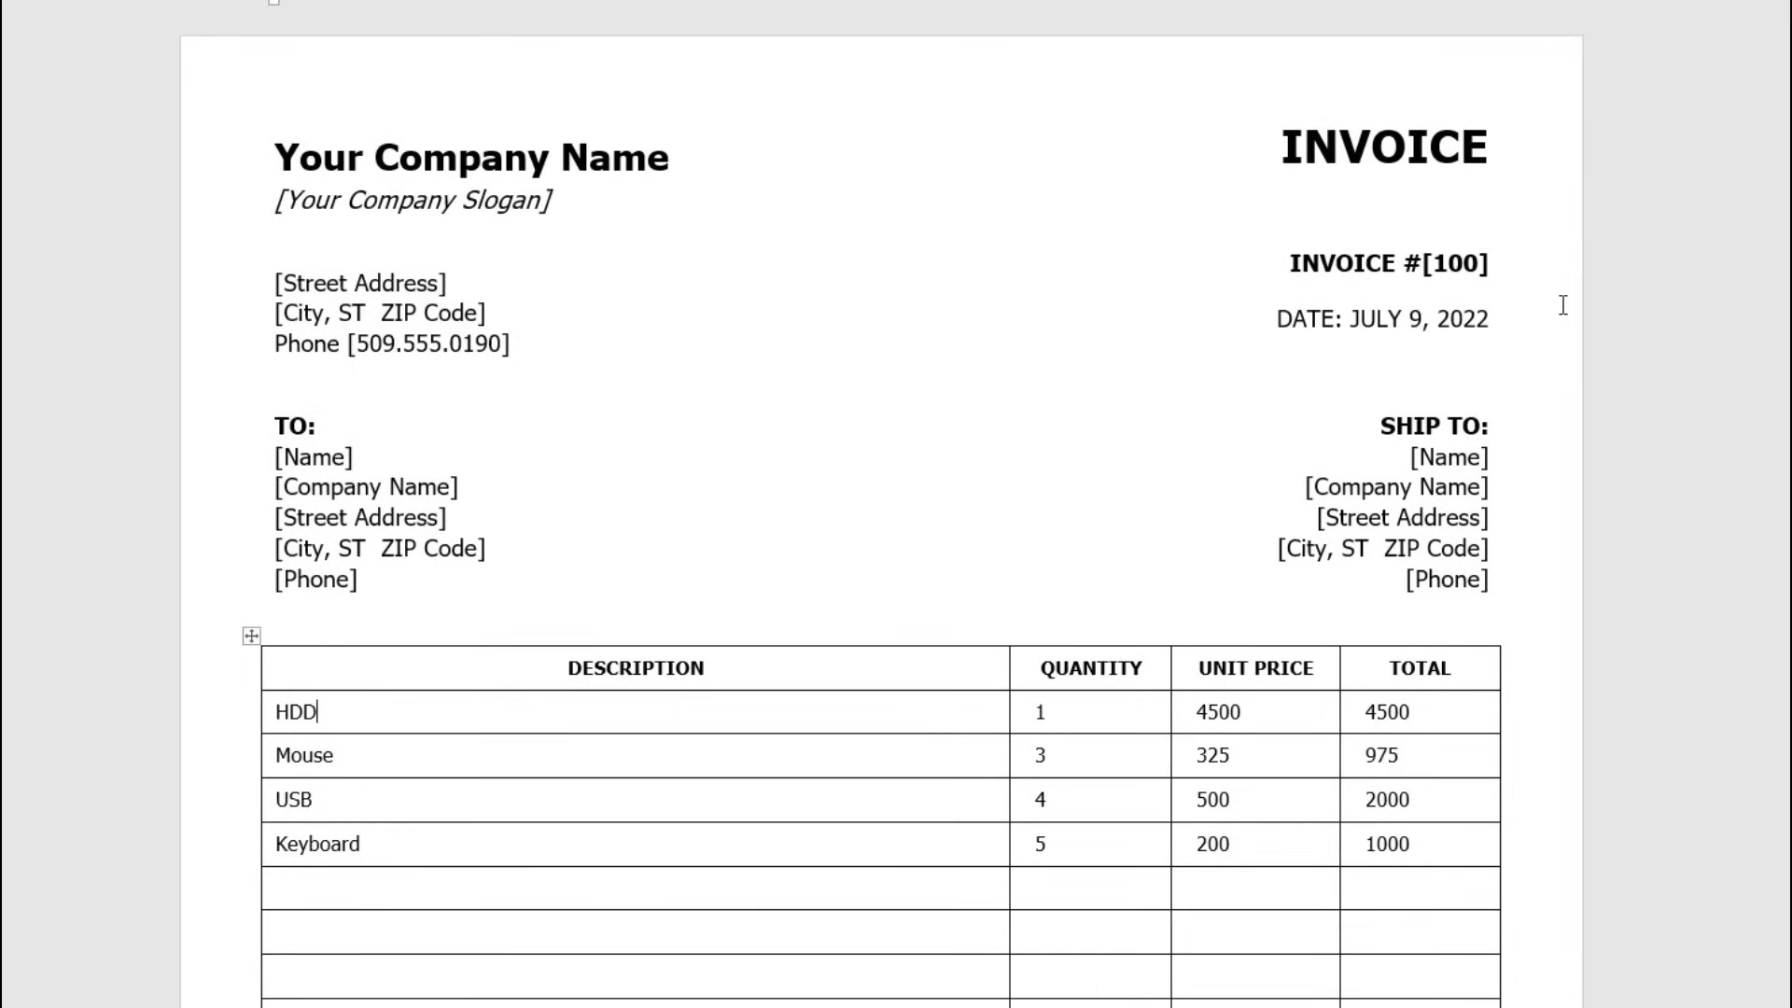
scroll(1616, 267, down, 2)
scroll(1213, 149, down, 1)
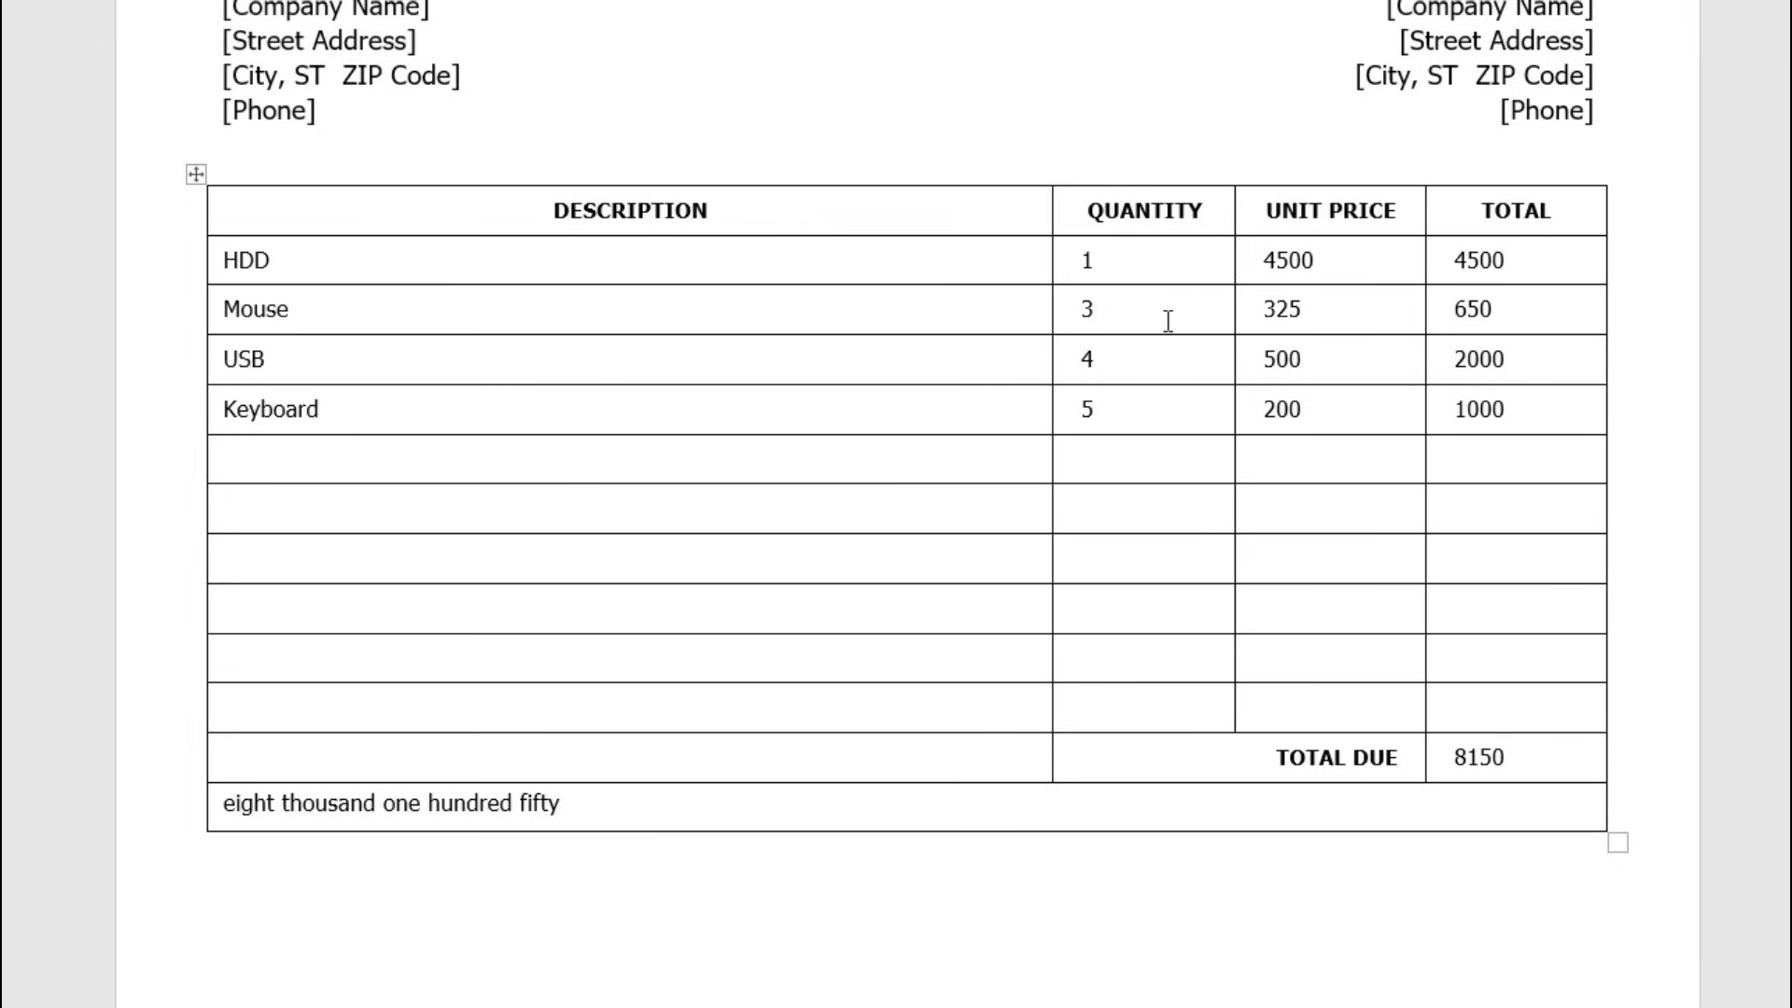
- Change the Mouse quantity to 1 and refresh the table's fields with F9
double_click(1088, 309)
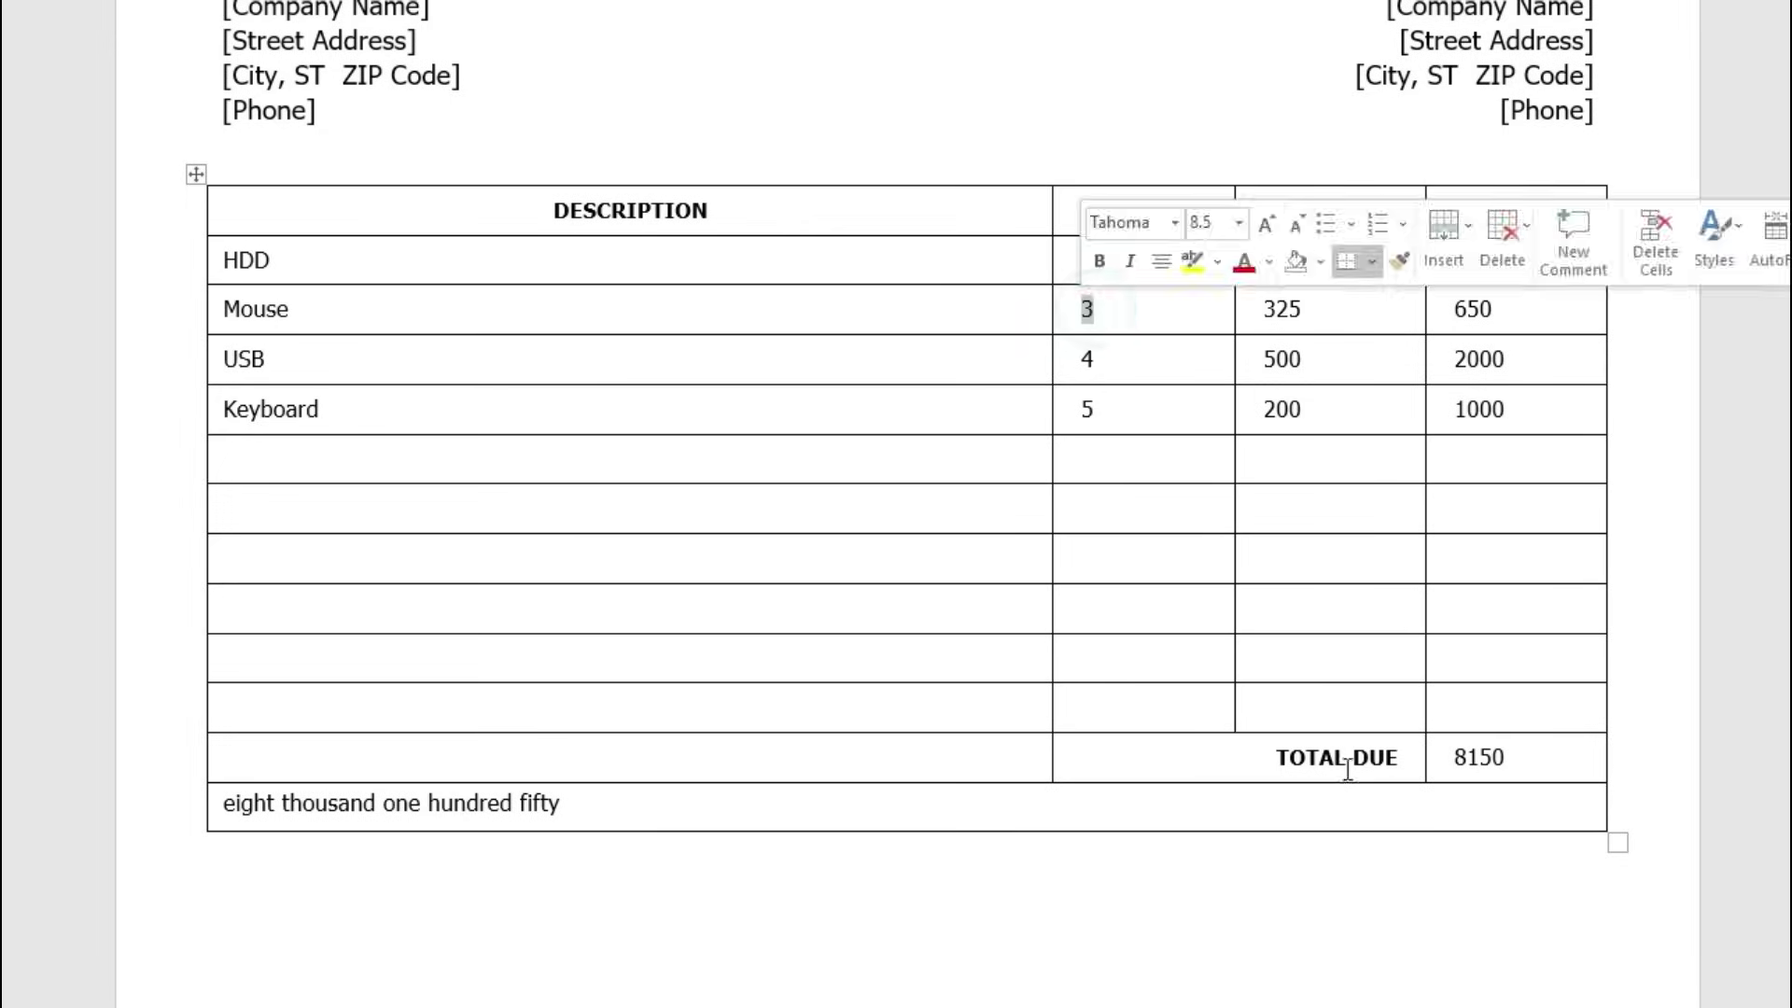
text(1)
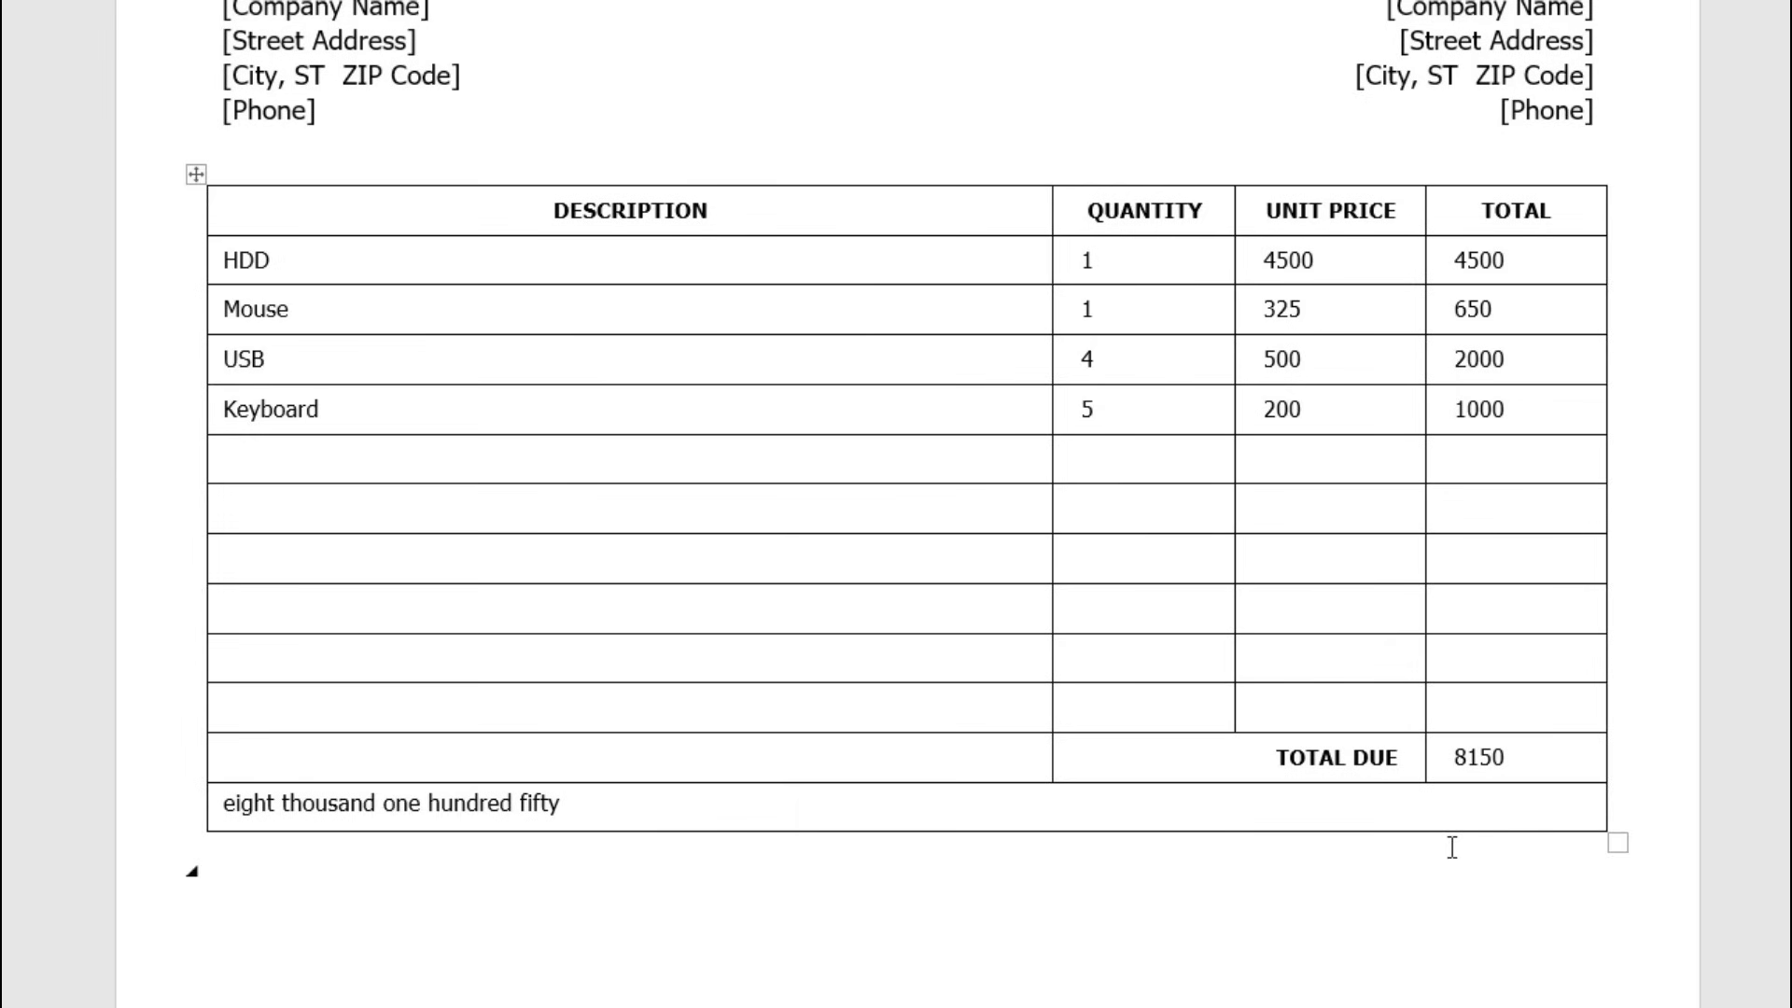
mouse_move(229, 209)
mouse_down()
mouse_move(1084, 616)
mouse_move(1528, 788)
mouse_move(1553, 818)
mouse_up()
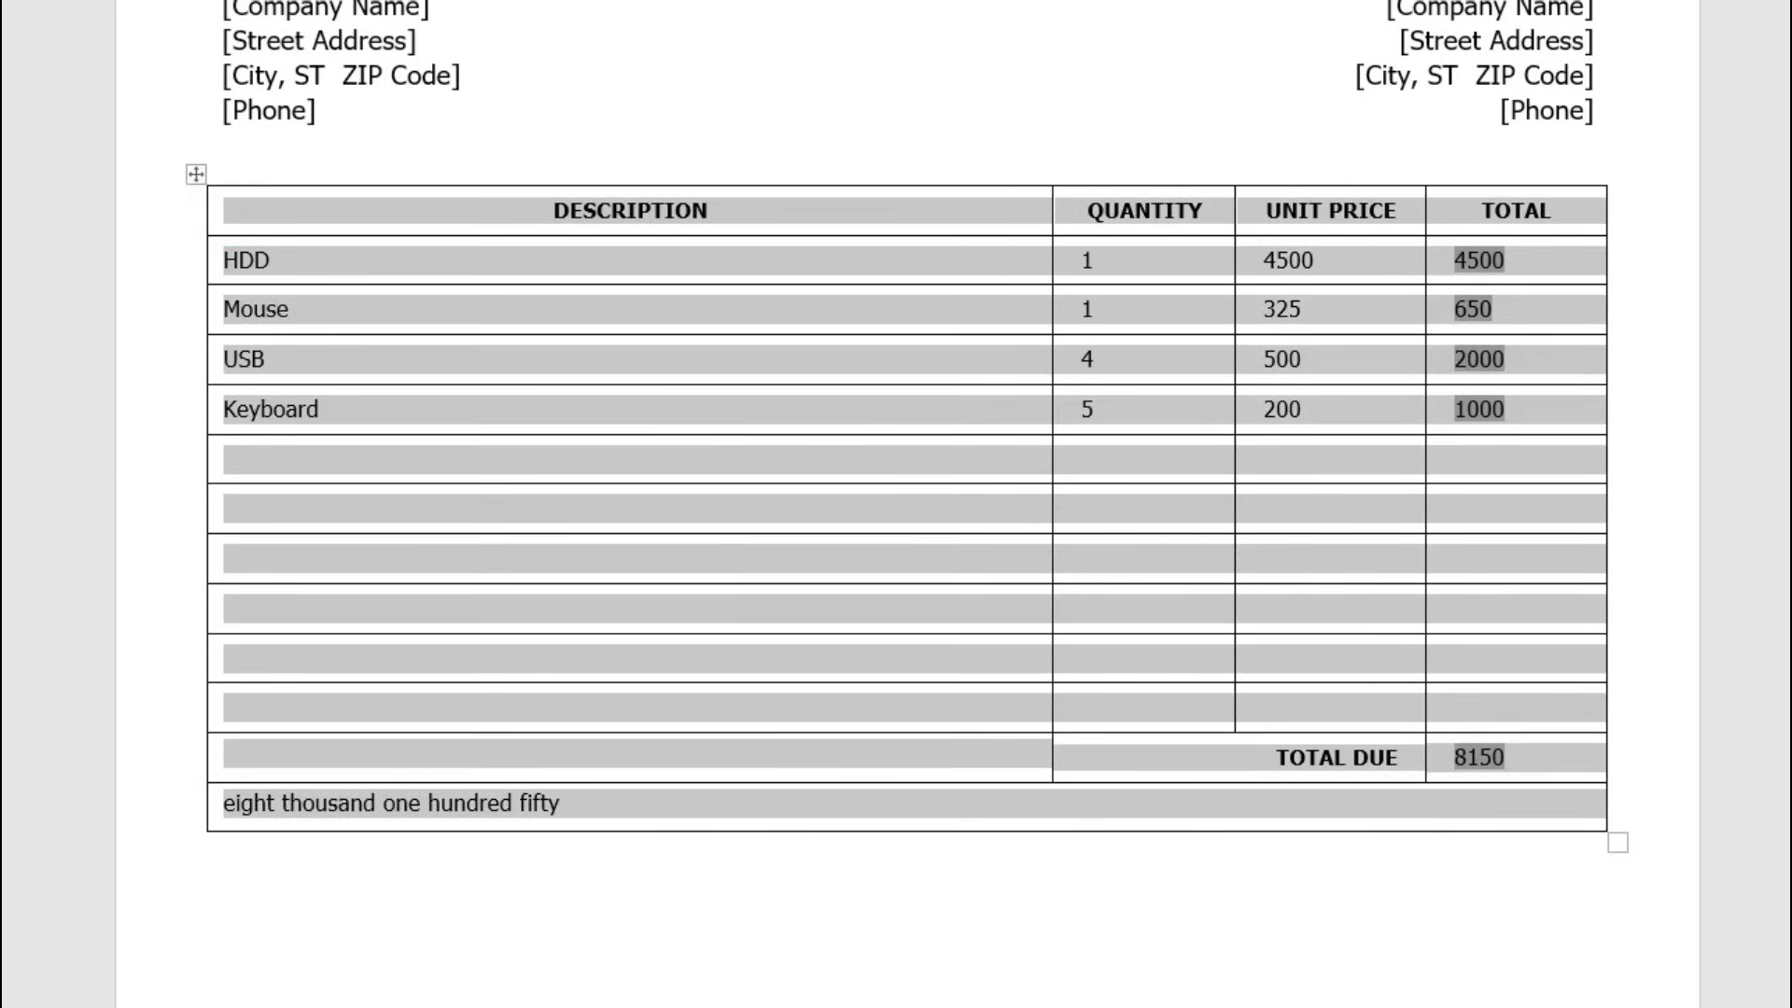
key(F9)
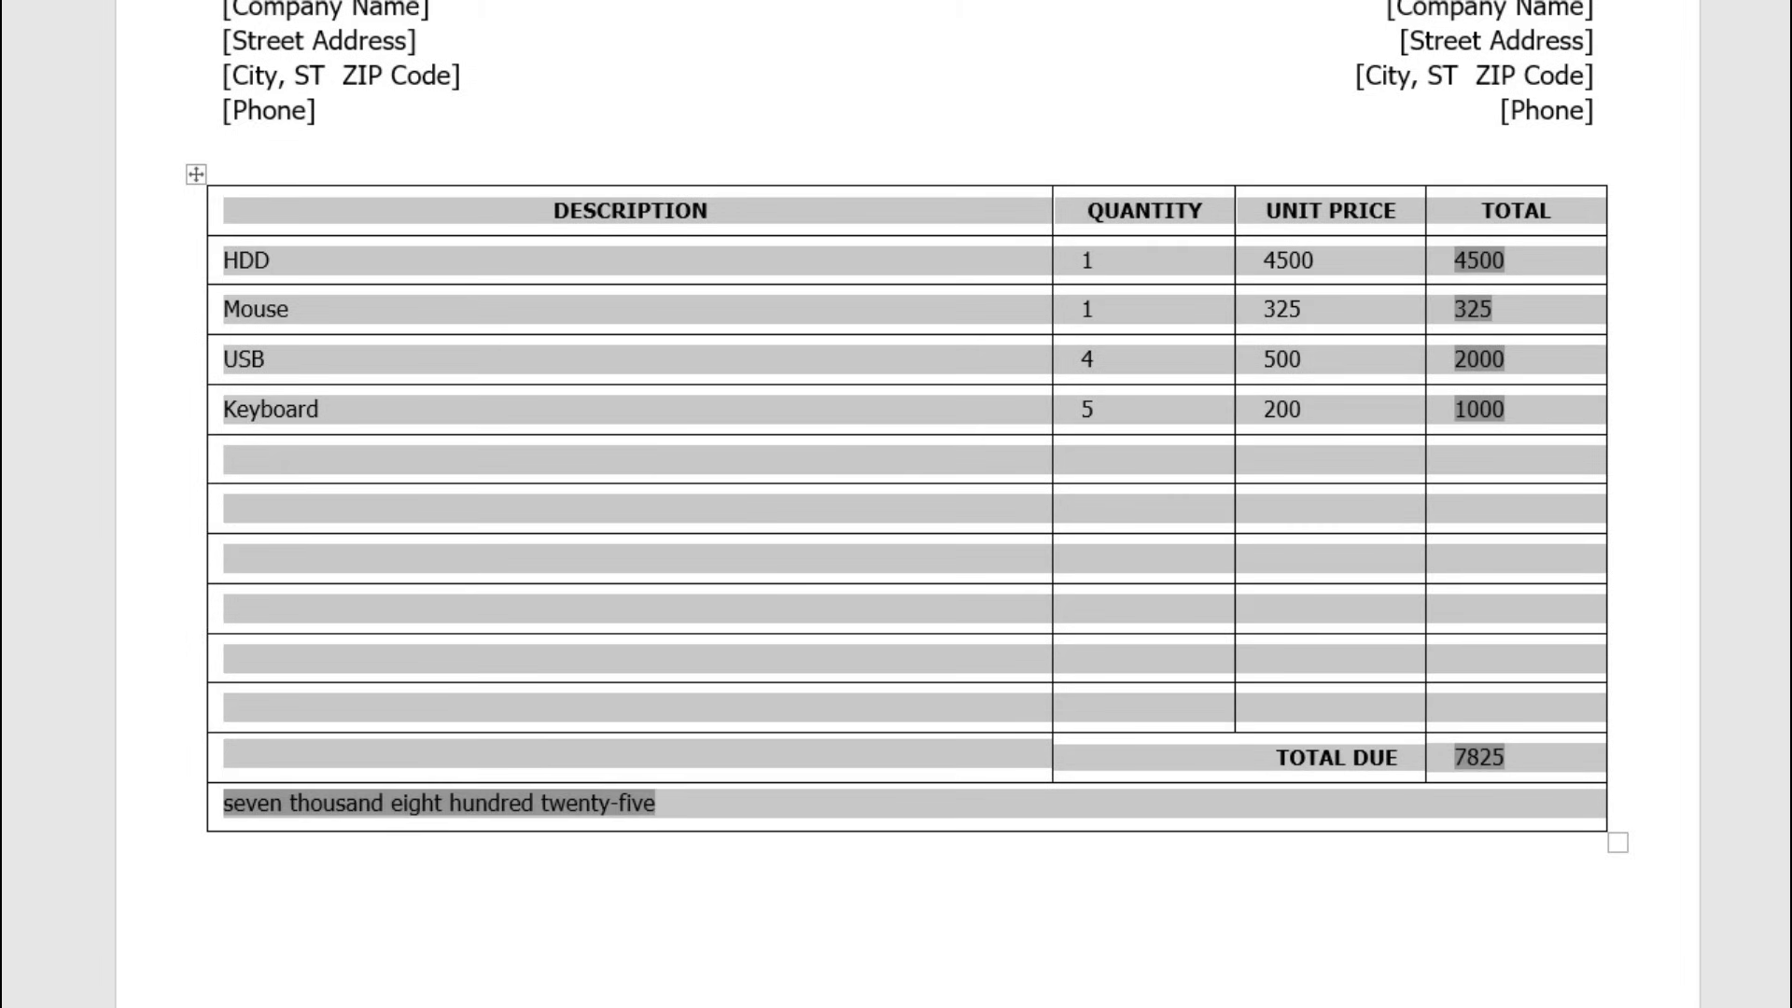
click(804, 596)
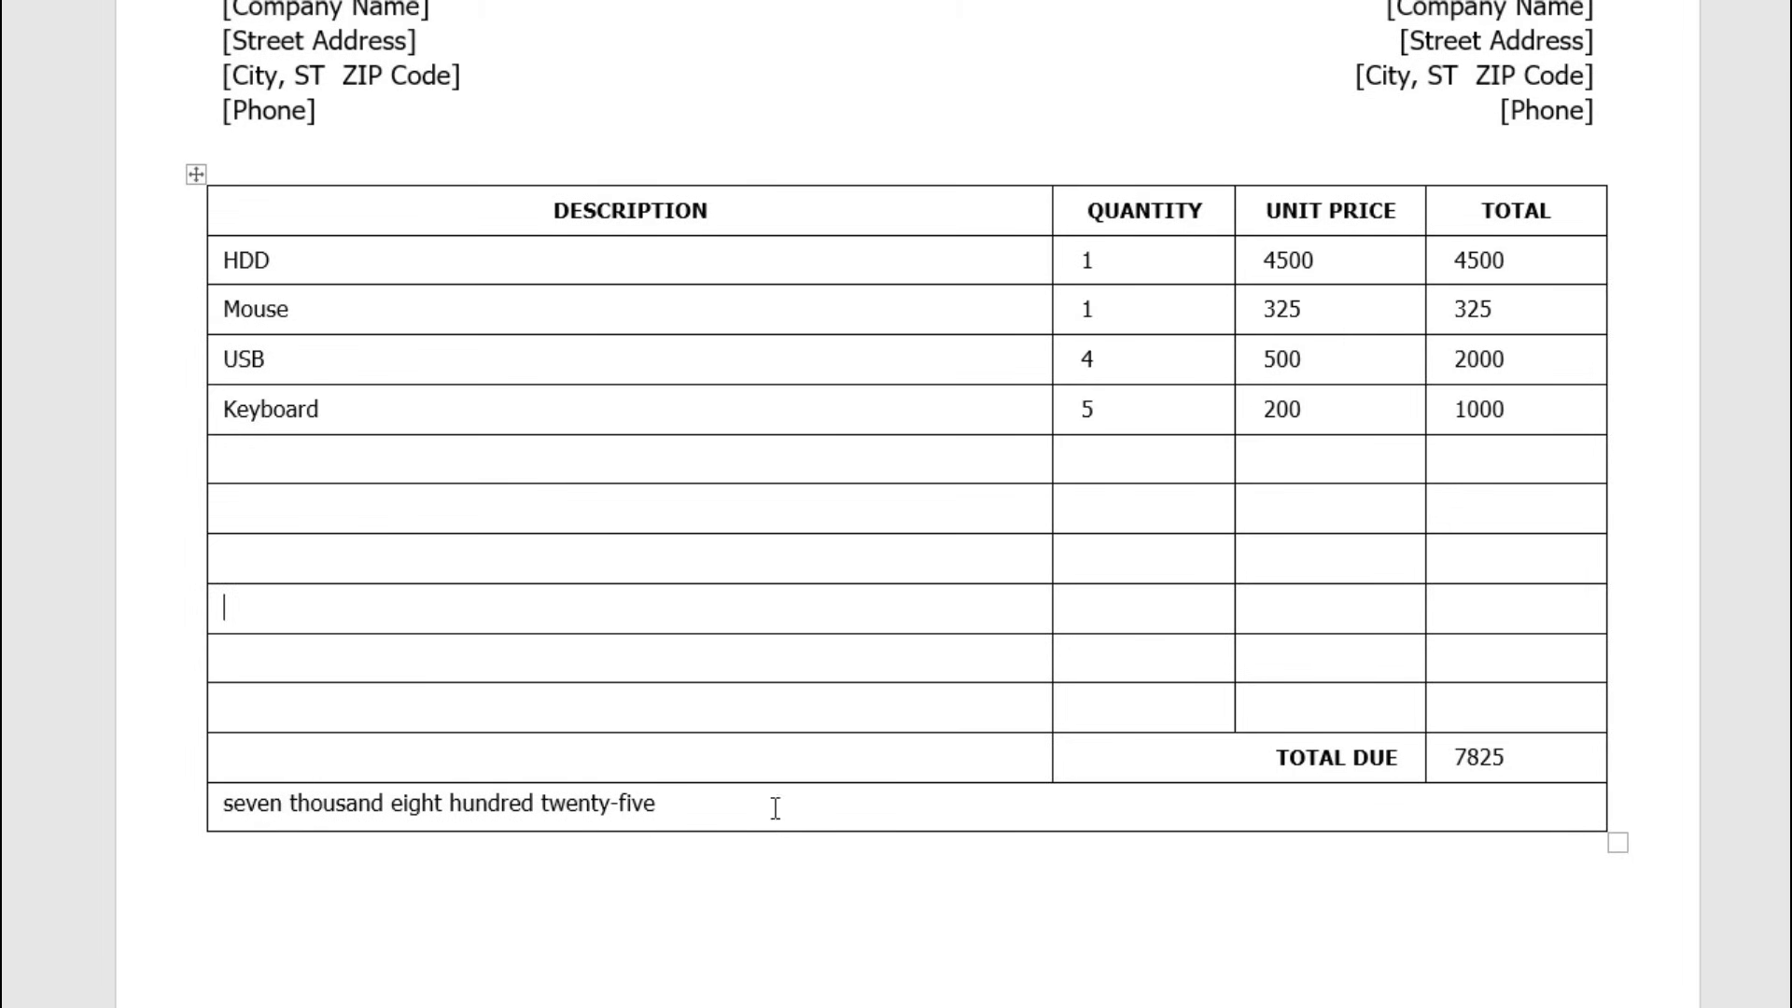
- Change the USB quantity to 1 and update fields, giving TOTAL DUE 6325 in words
click(840, 449)
double_click(1093, 360)
text(1)
drag(283, 205, 1437, 825)
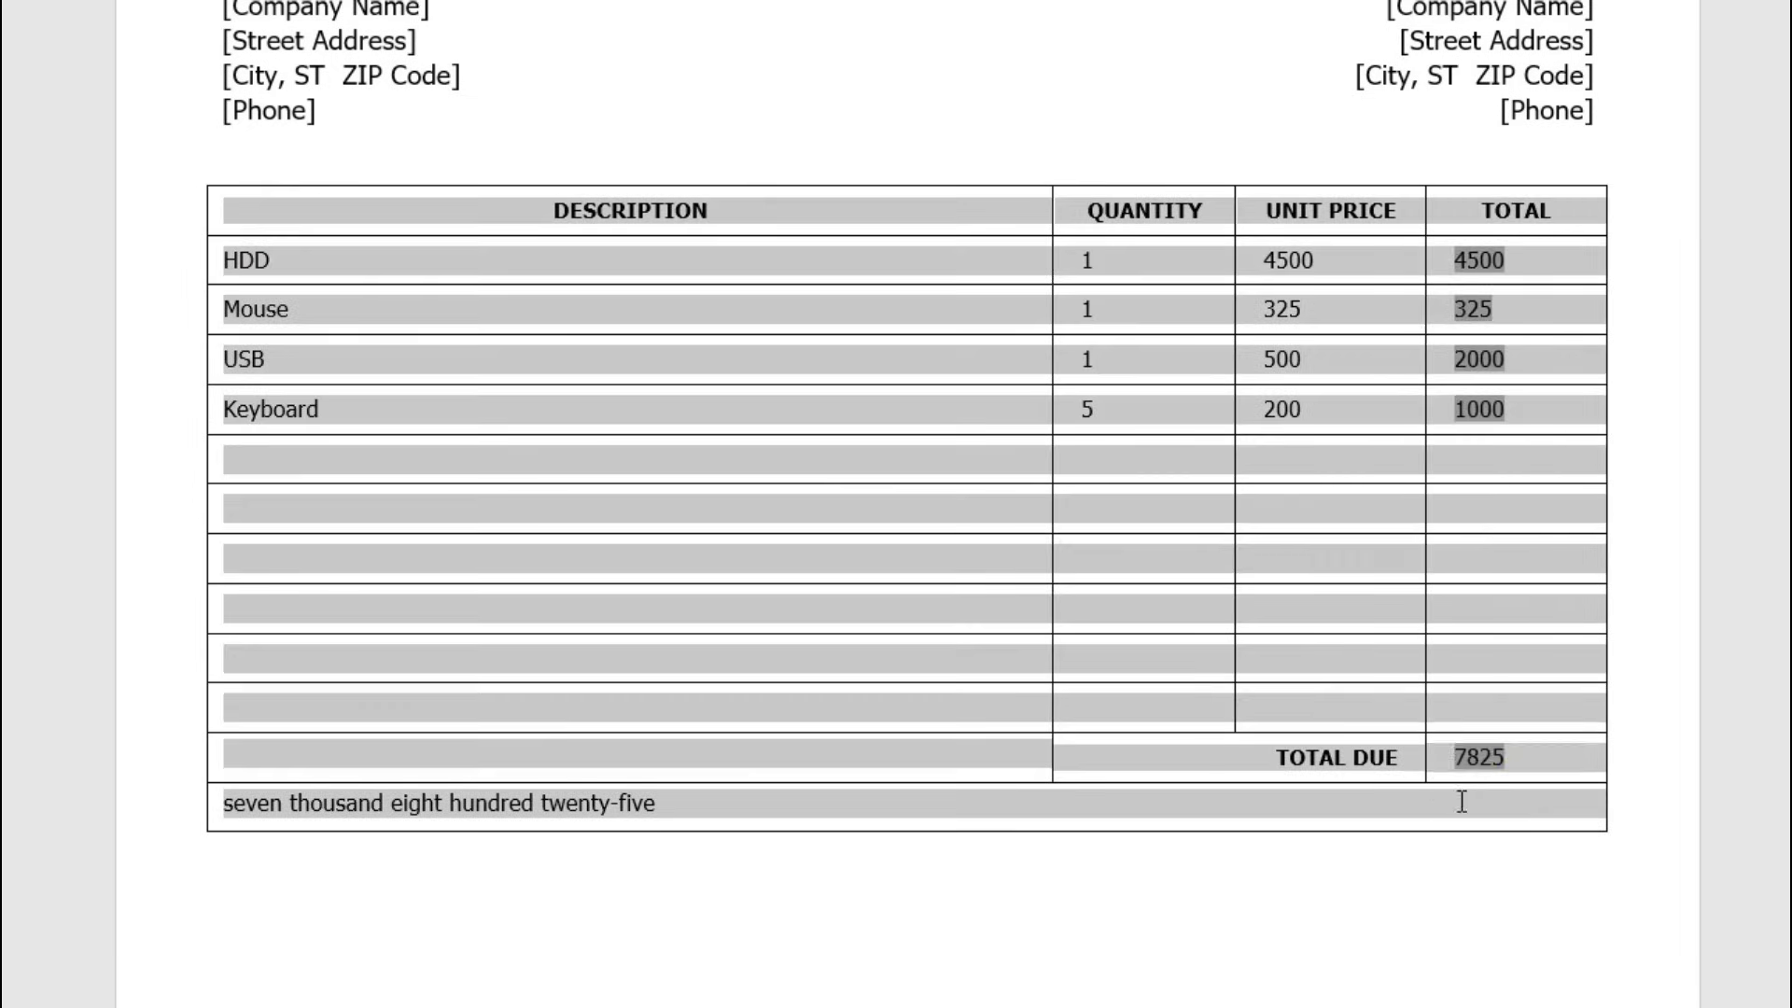
key(F9)
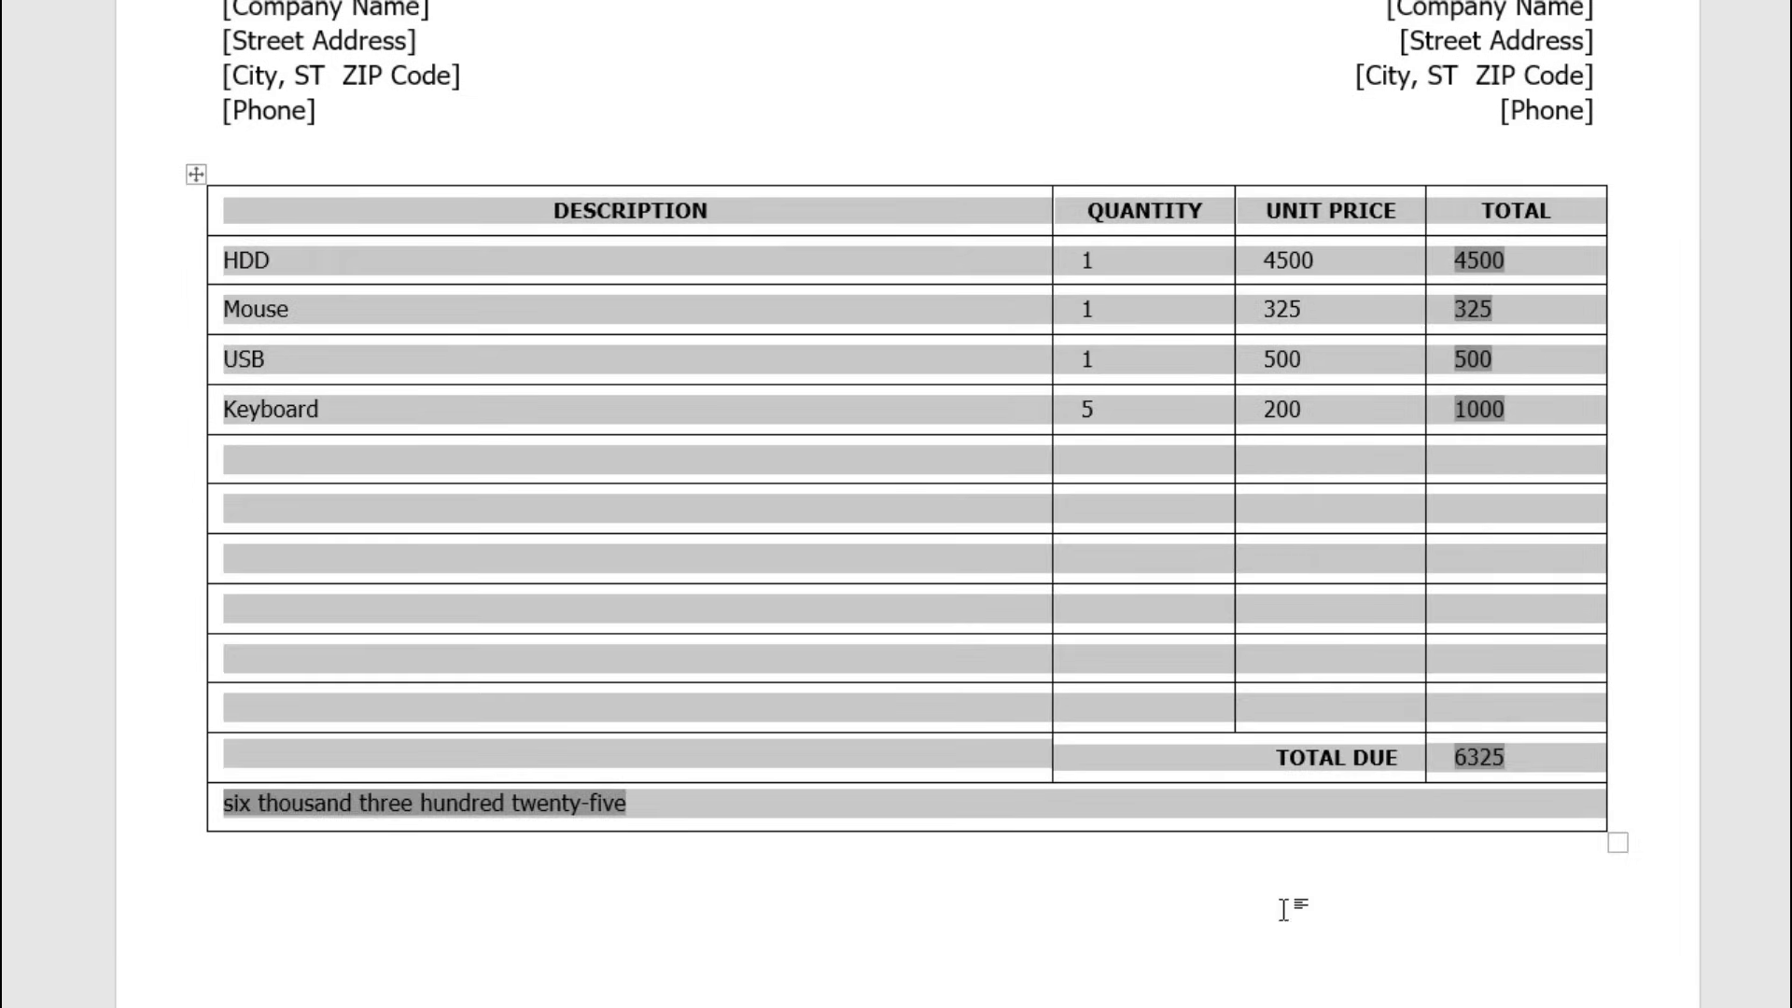
click(1288, 903)
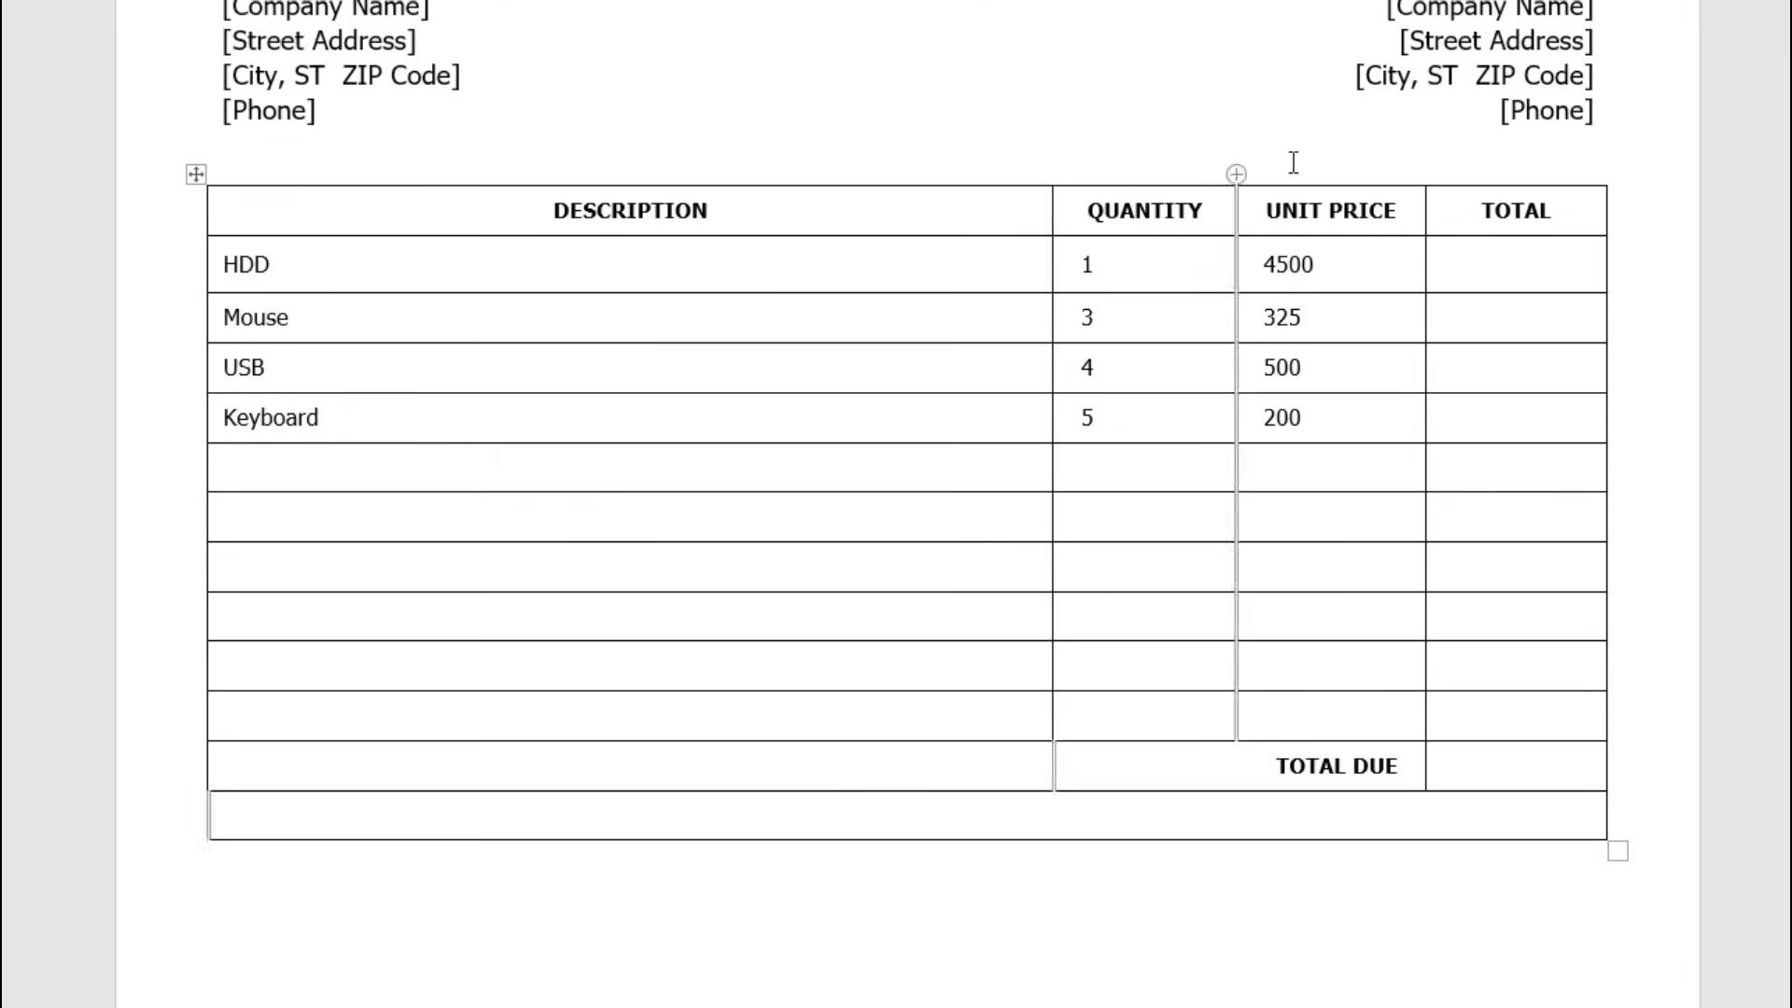
- Insert empty field braces with Ctrl+F9 in the HDD row's TOTAL cell
click(1490, 269)
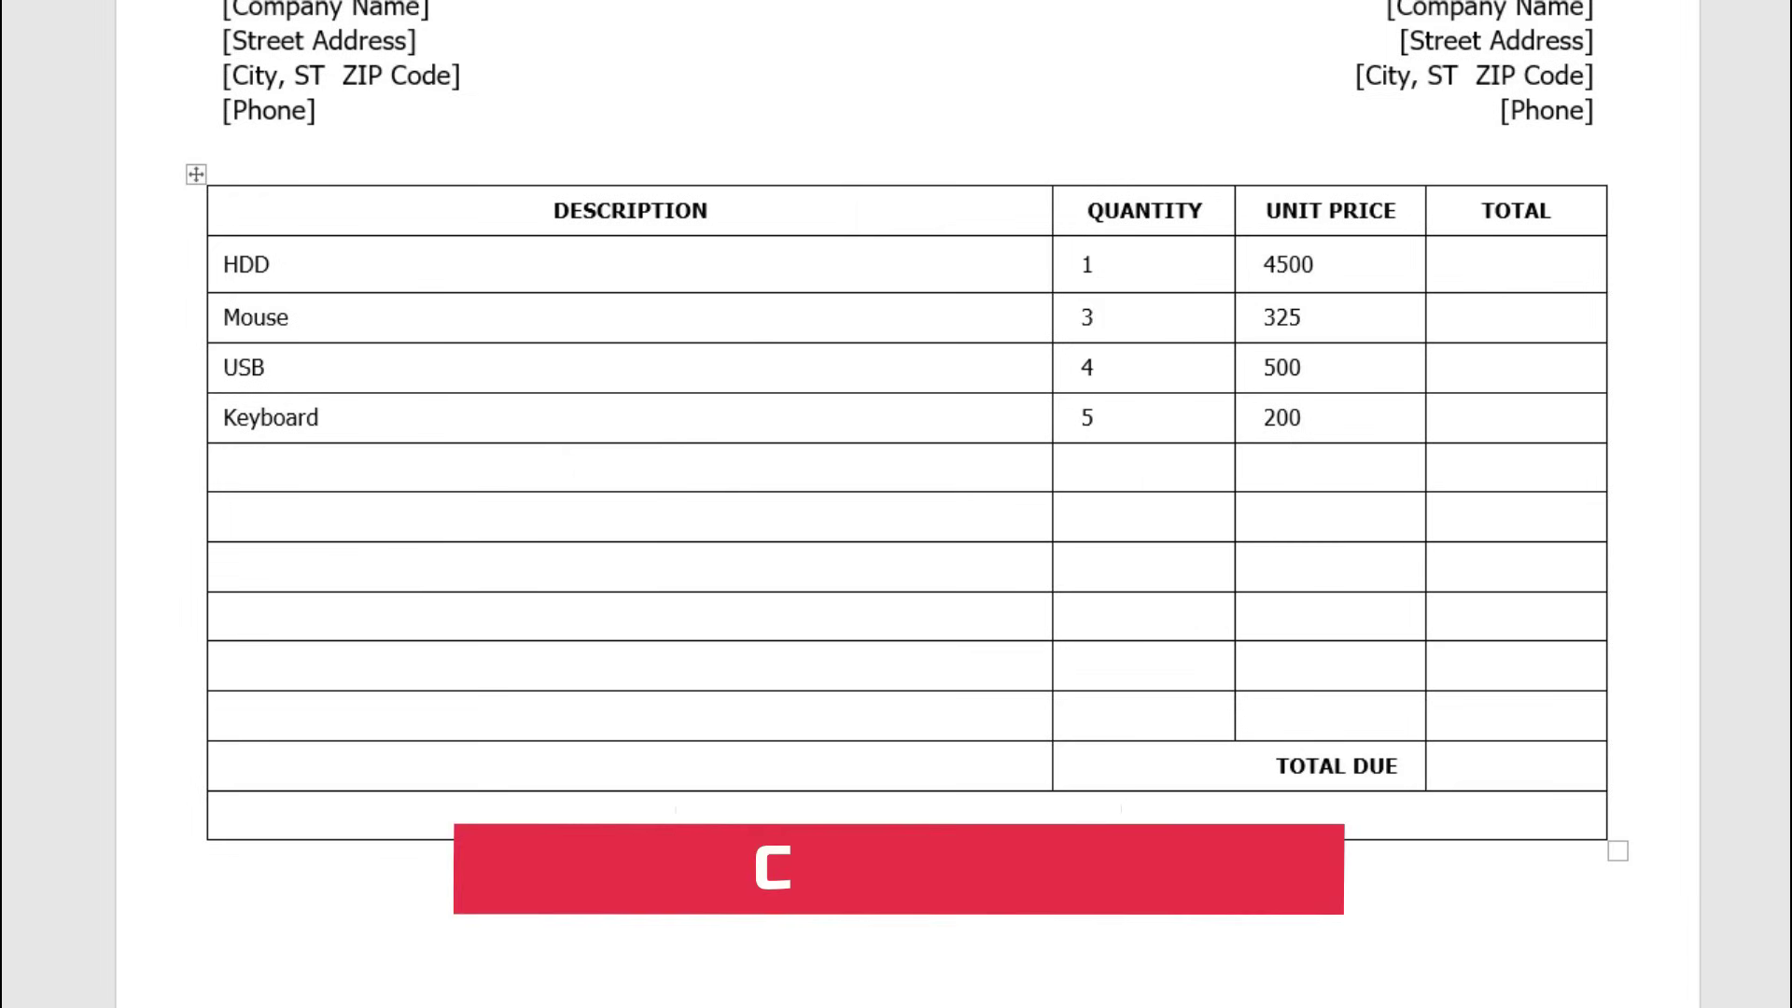
key(ctrl+F9)
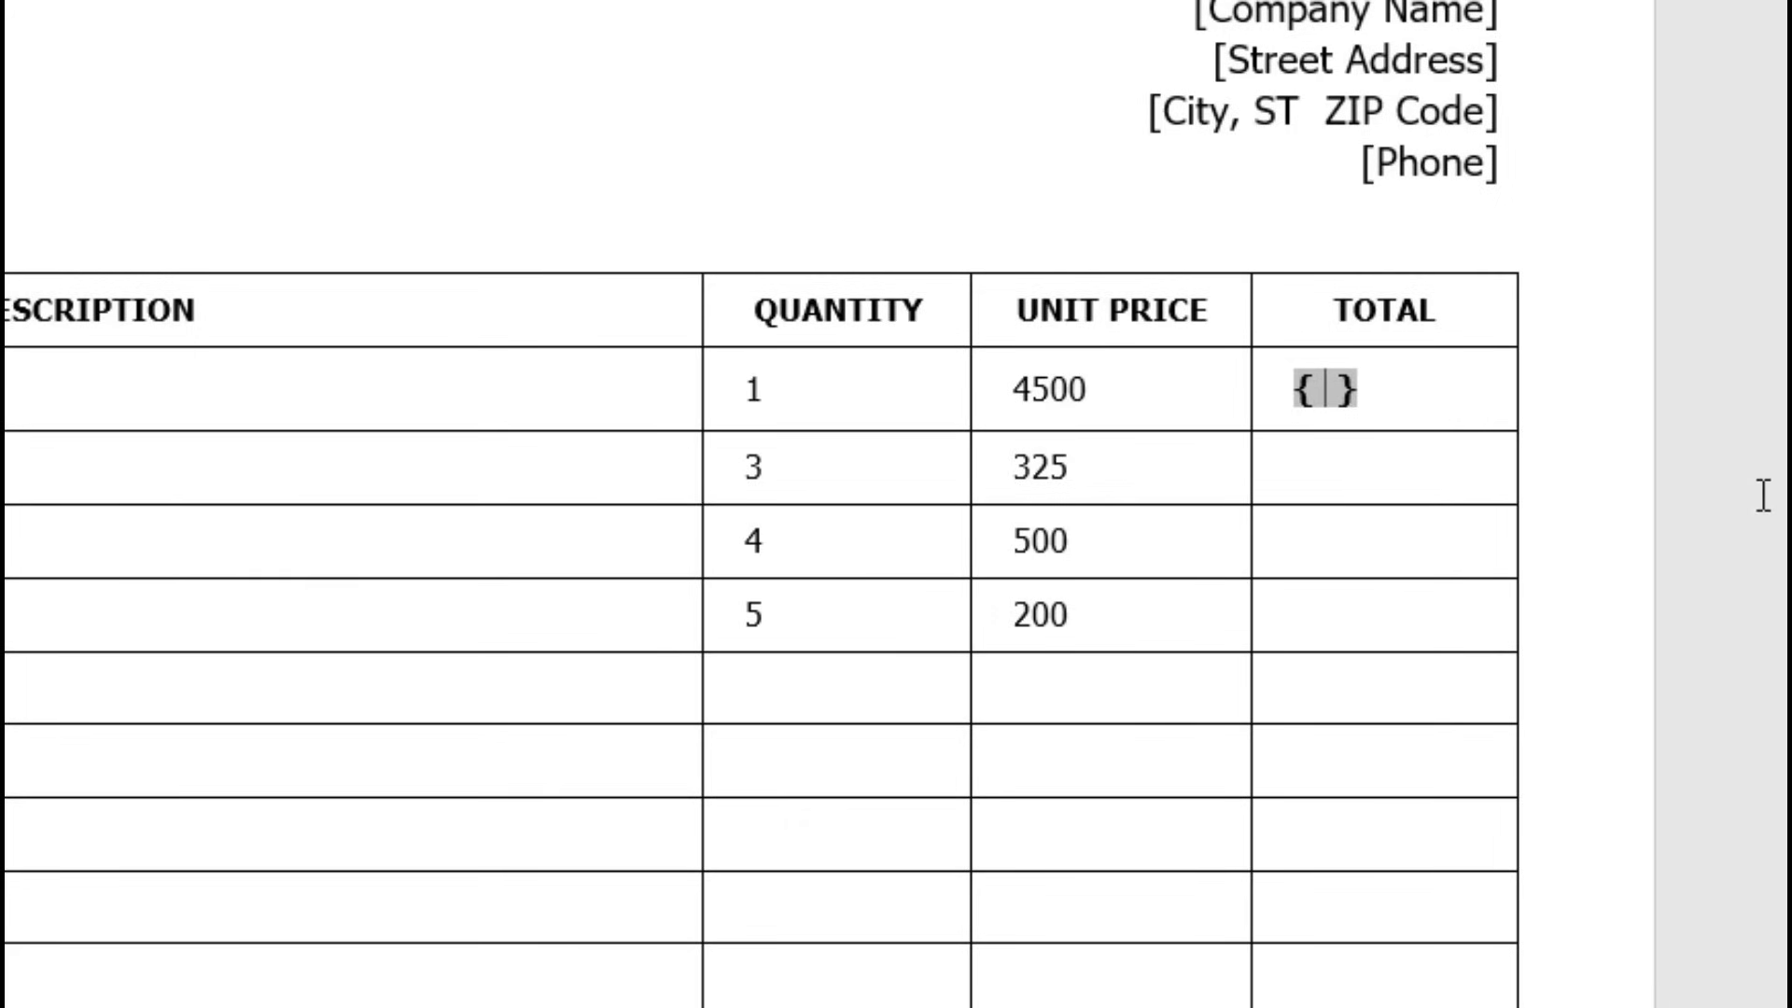
- Enter =(b2*c2) in the HDD total field and update it to show 4500
text(=)
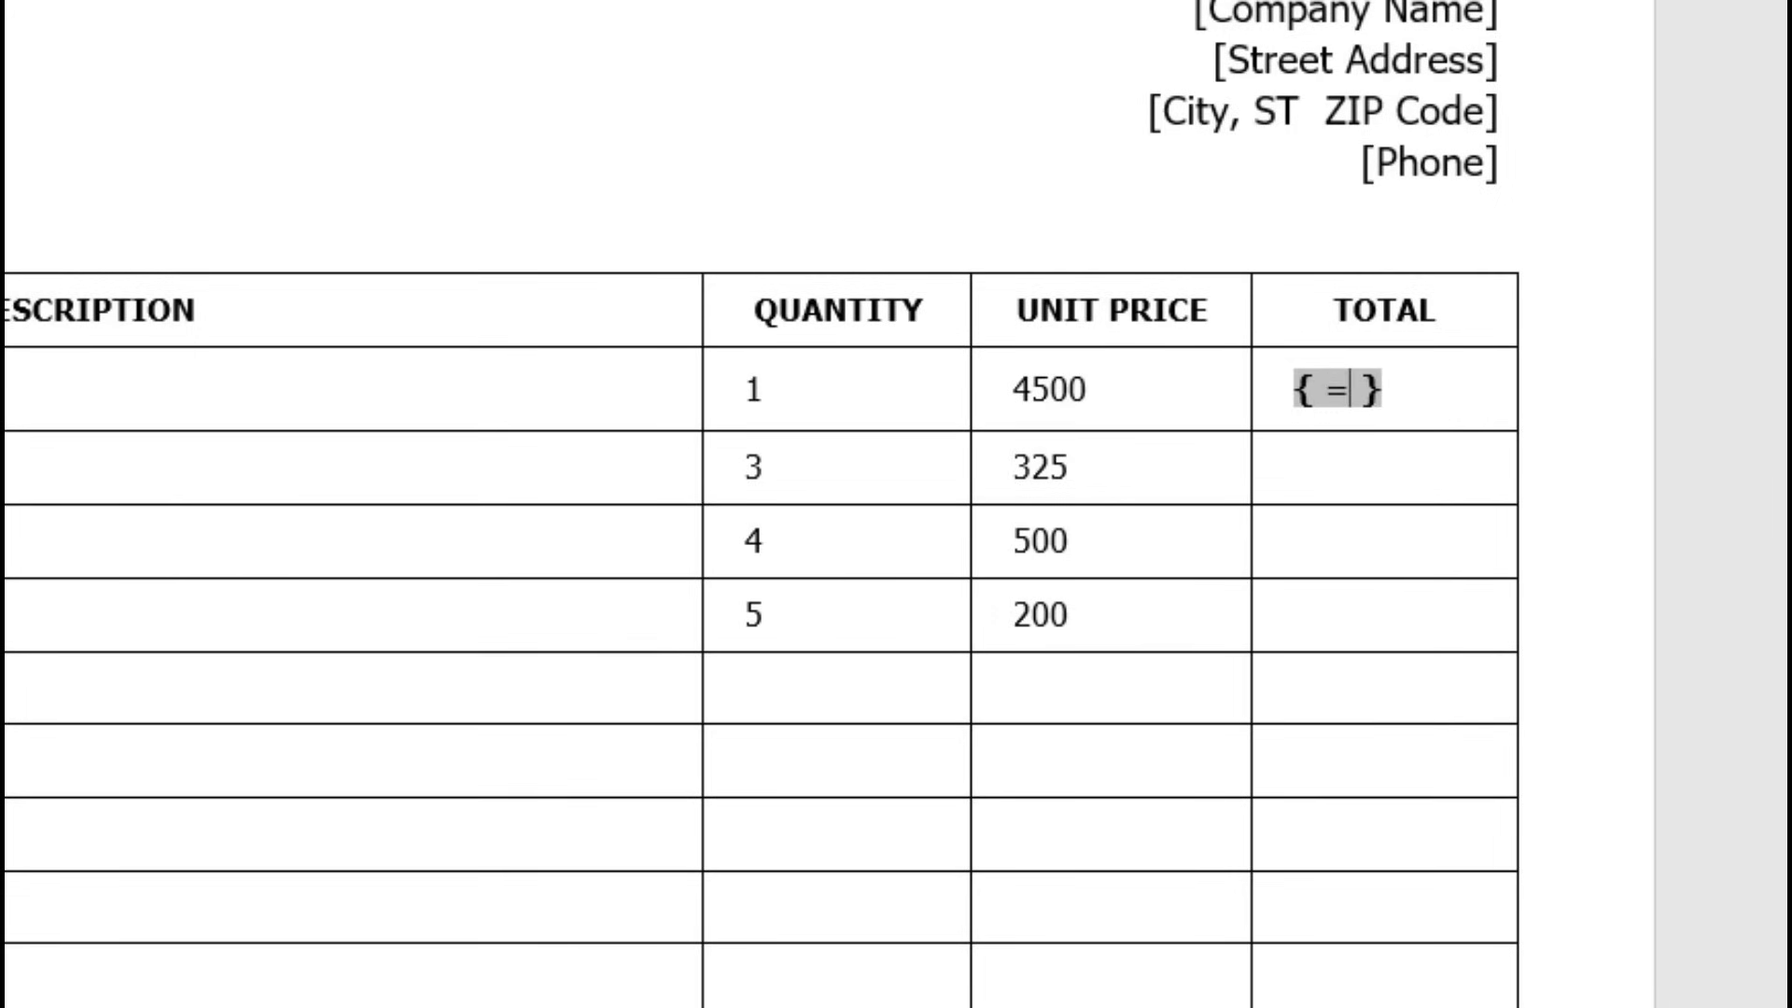
text(()
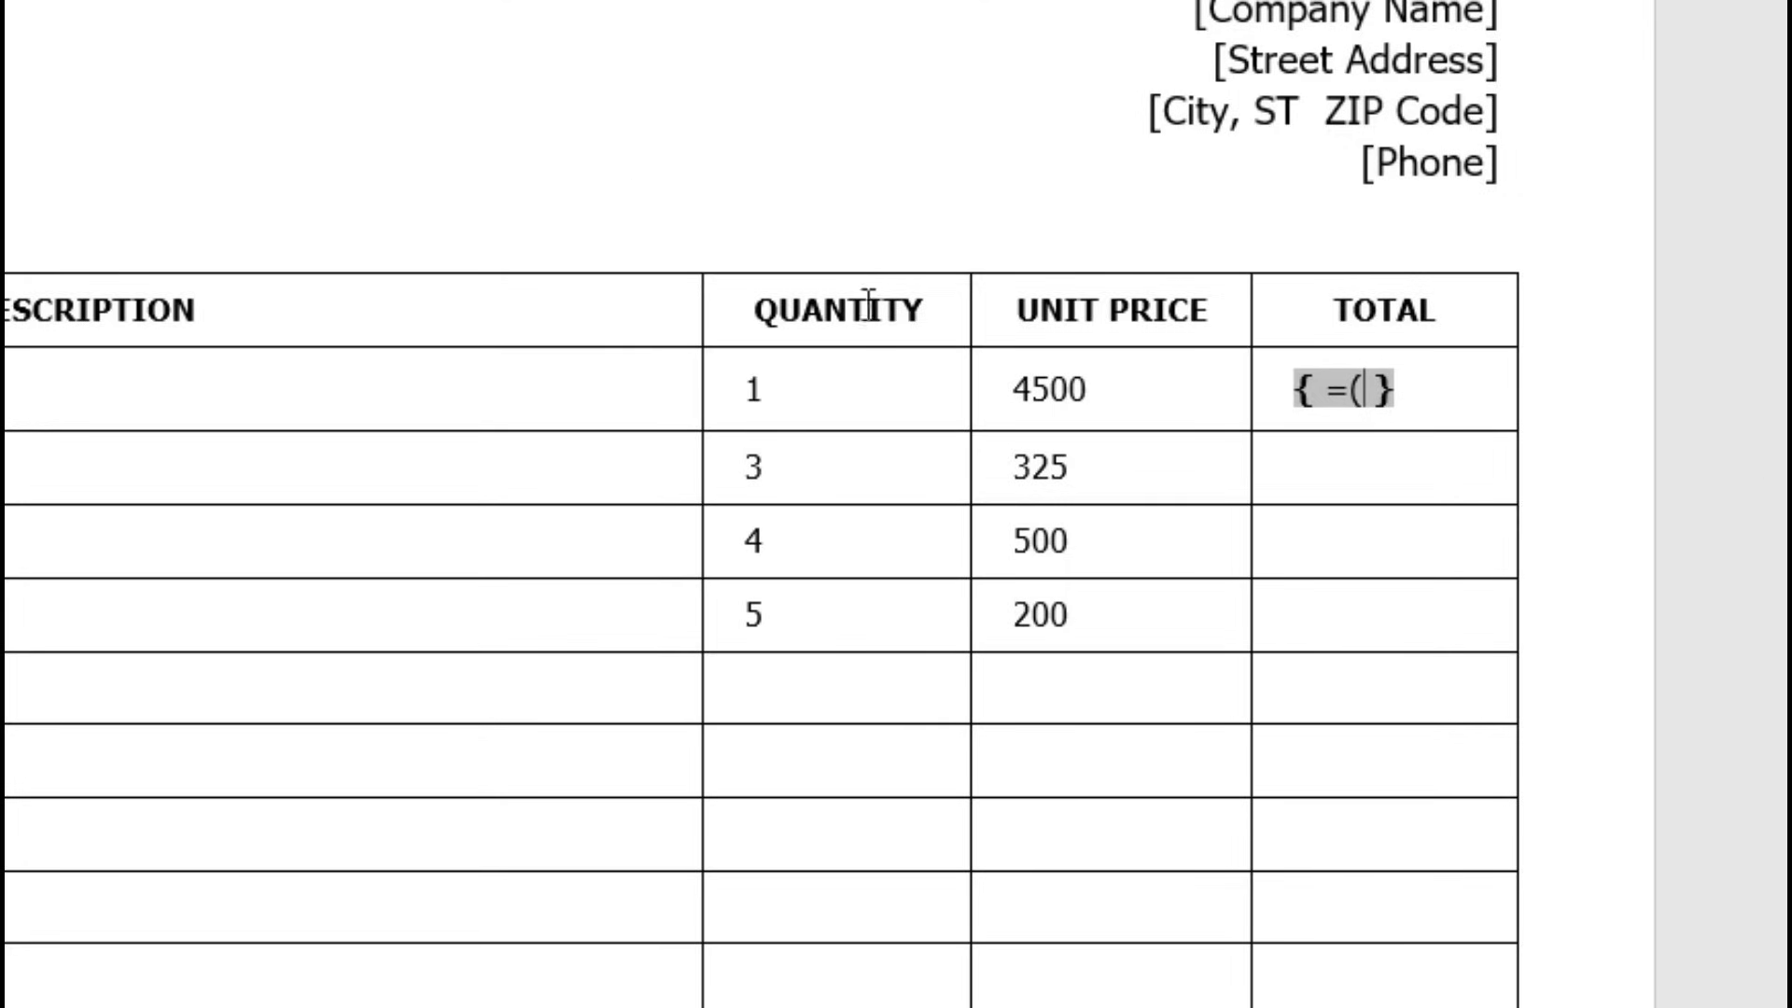
text(b)
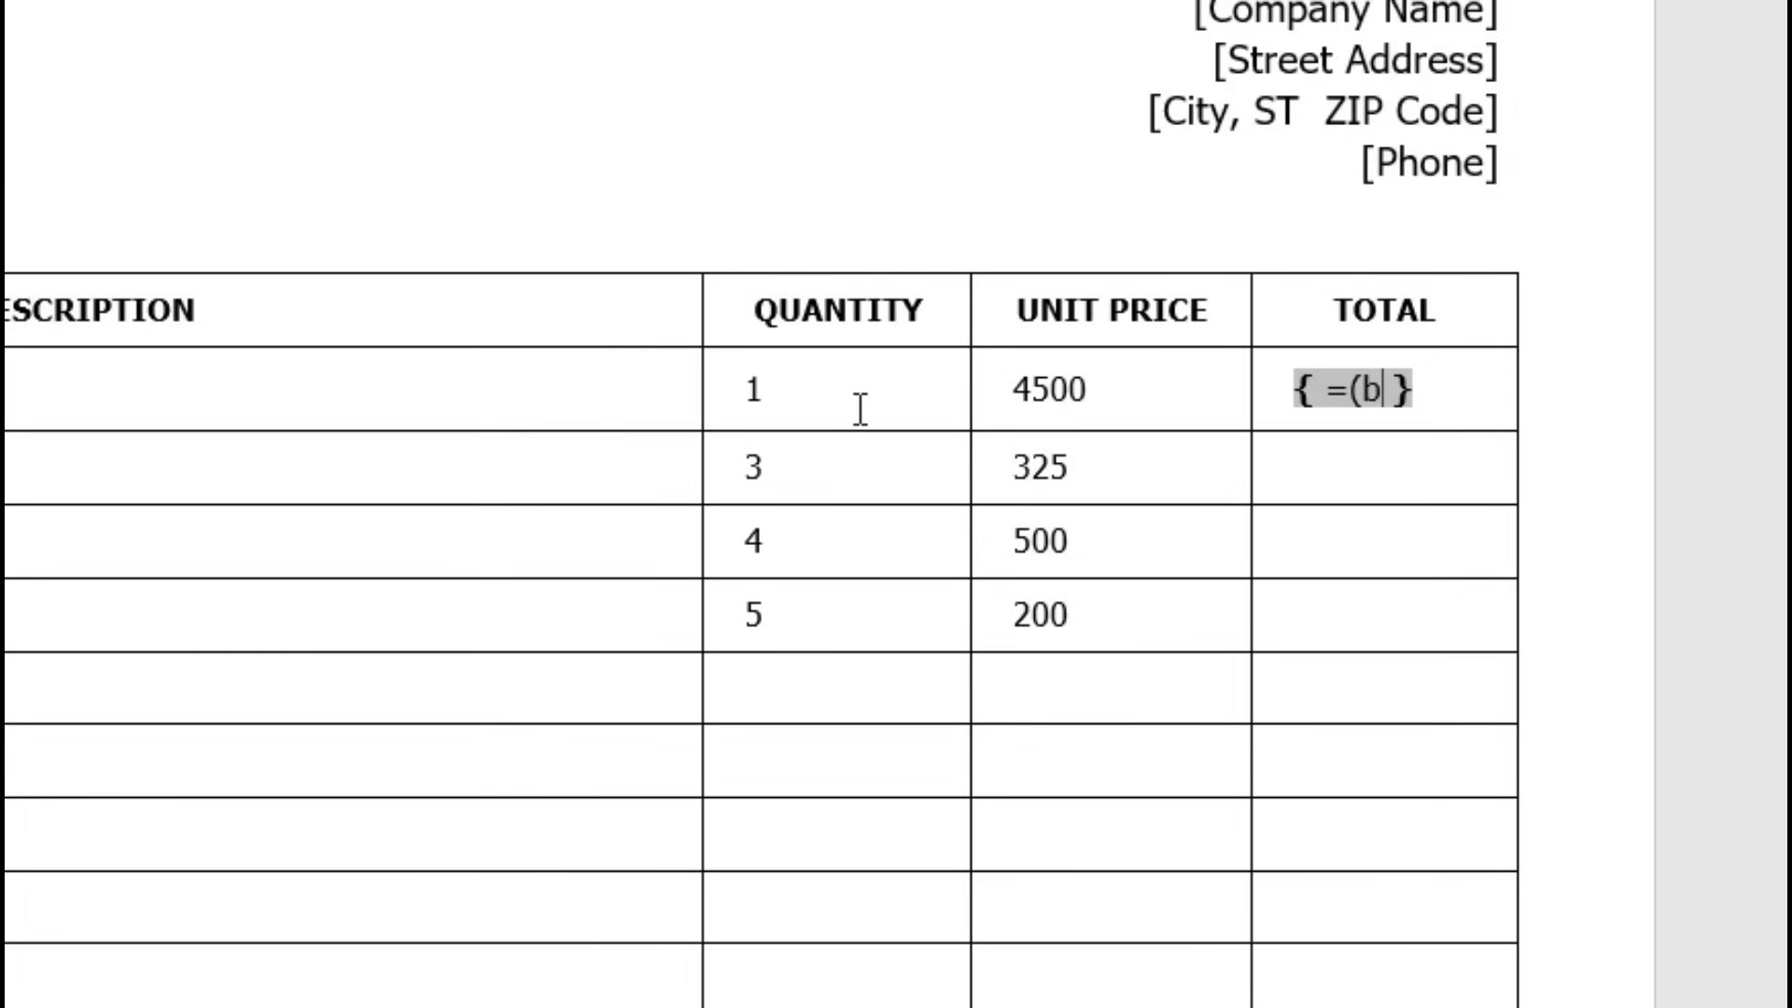
text(2)
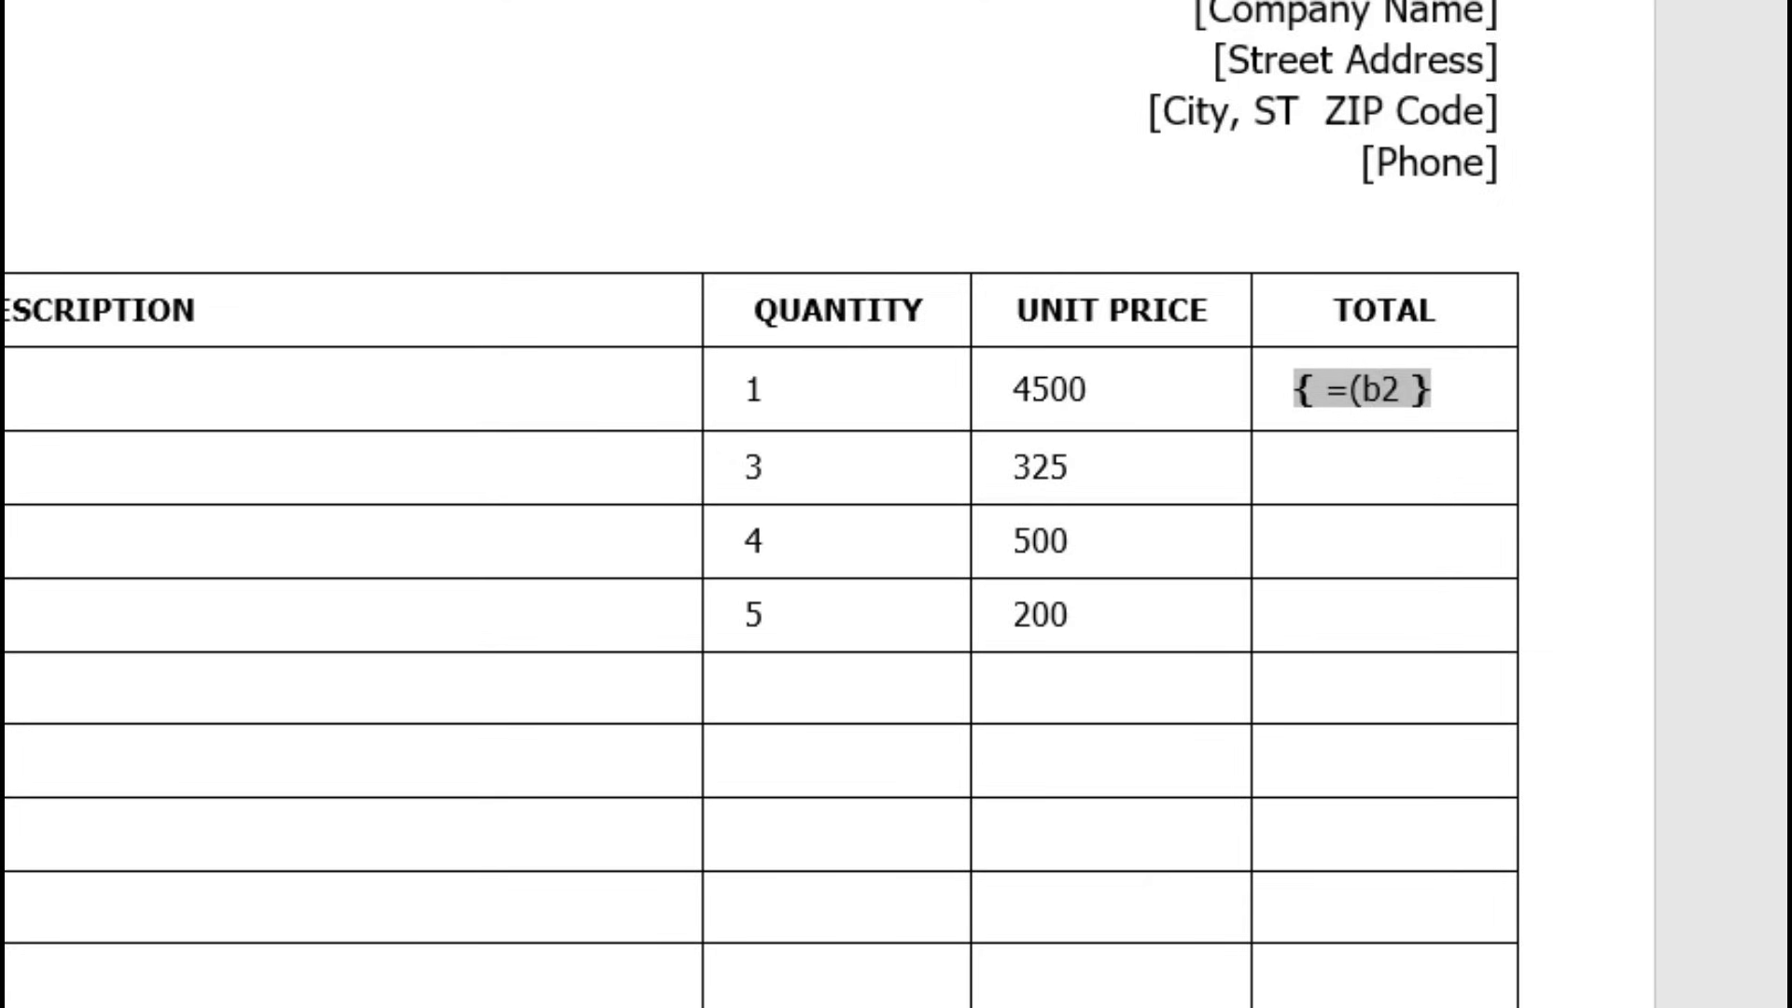
text(*)
text(c)
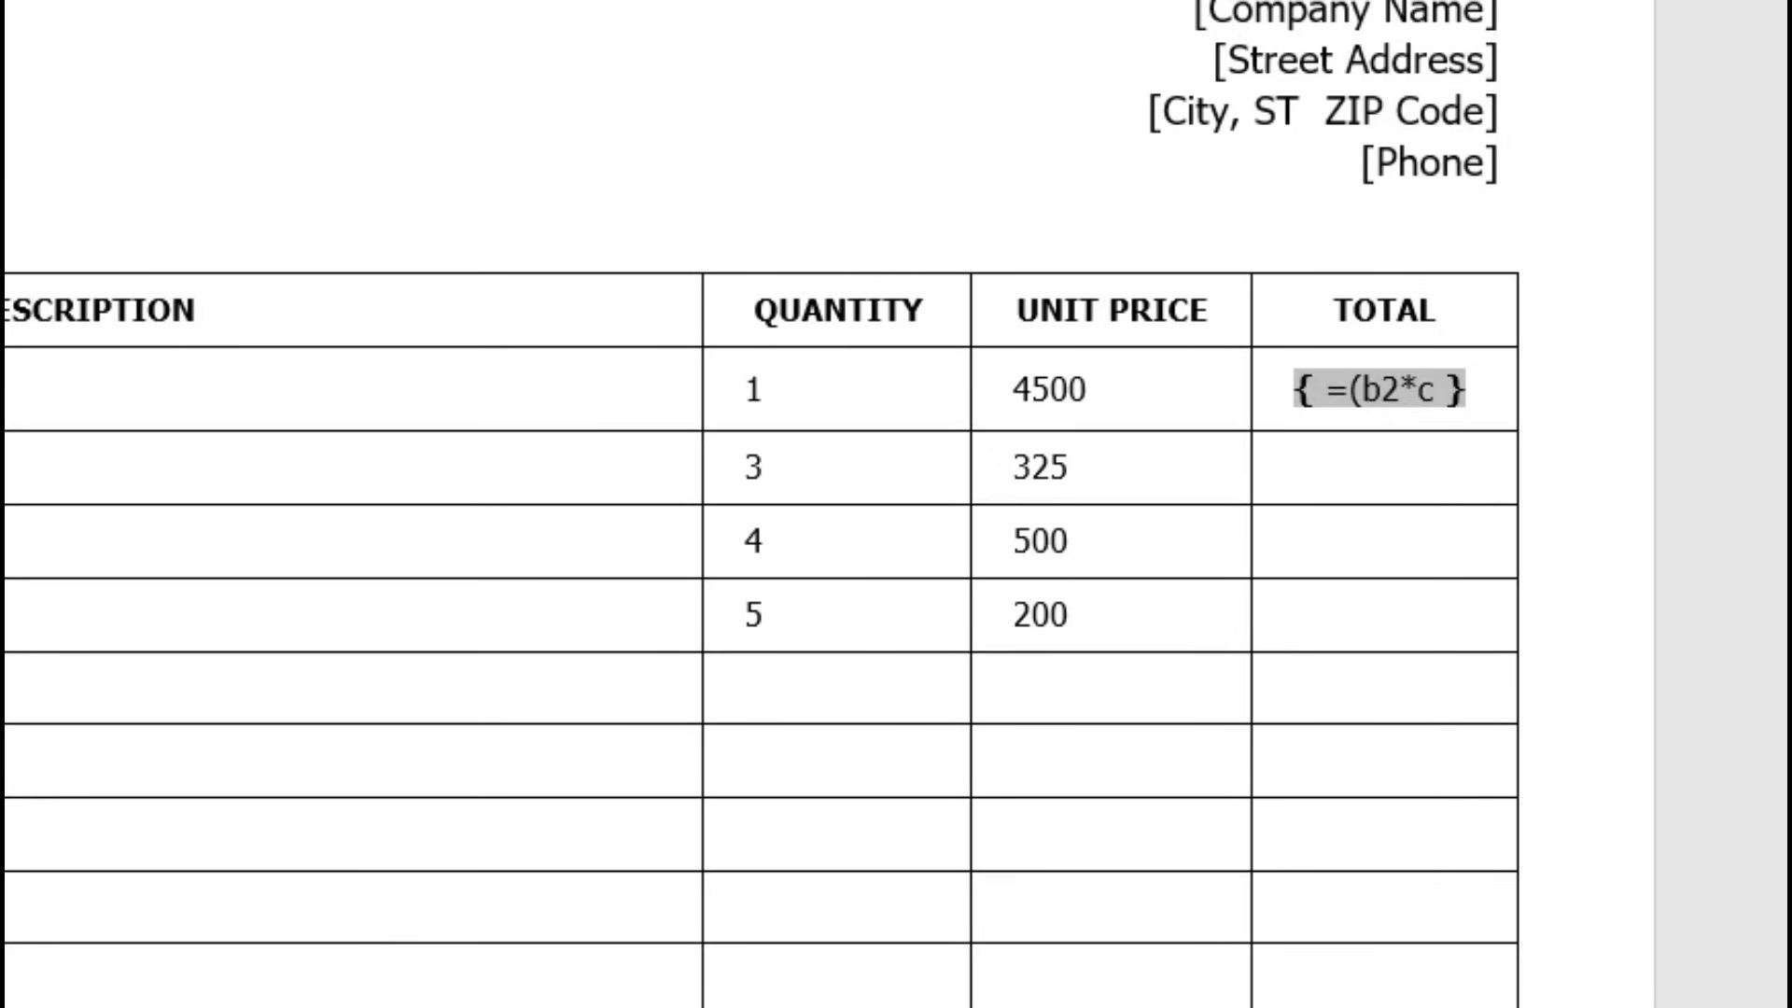
text(2))
key(Home)
key(Right)
key(Delete)
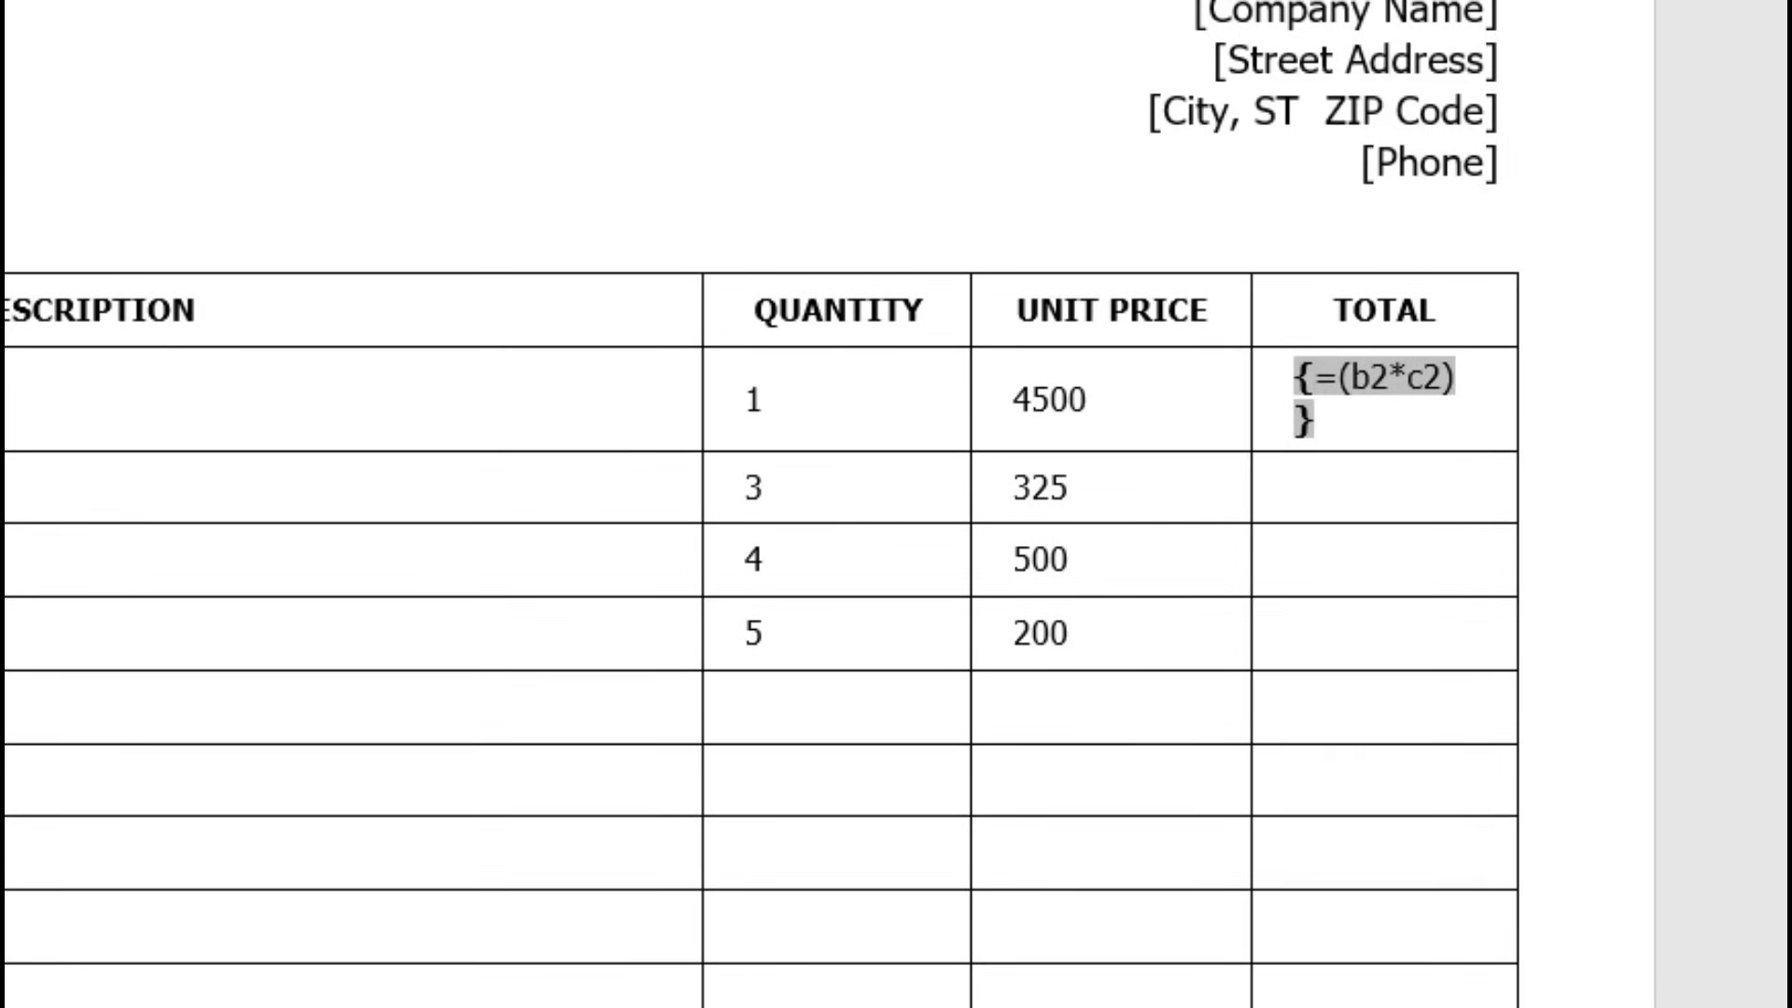
key(F9)
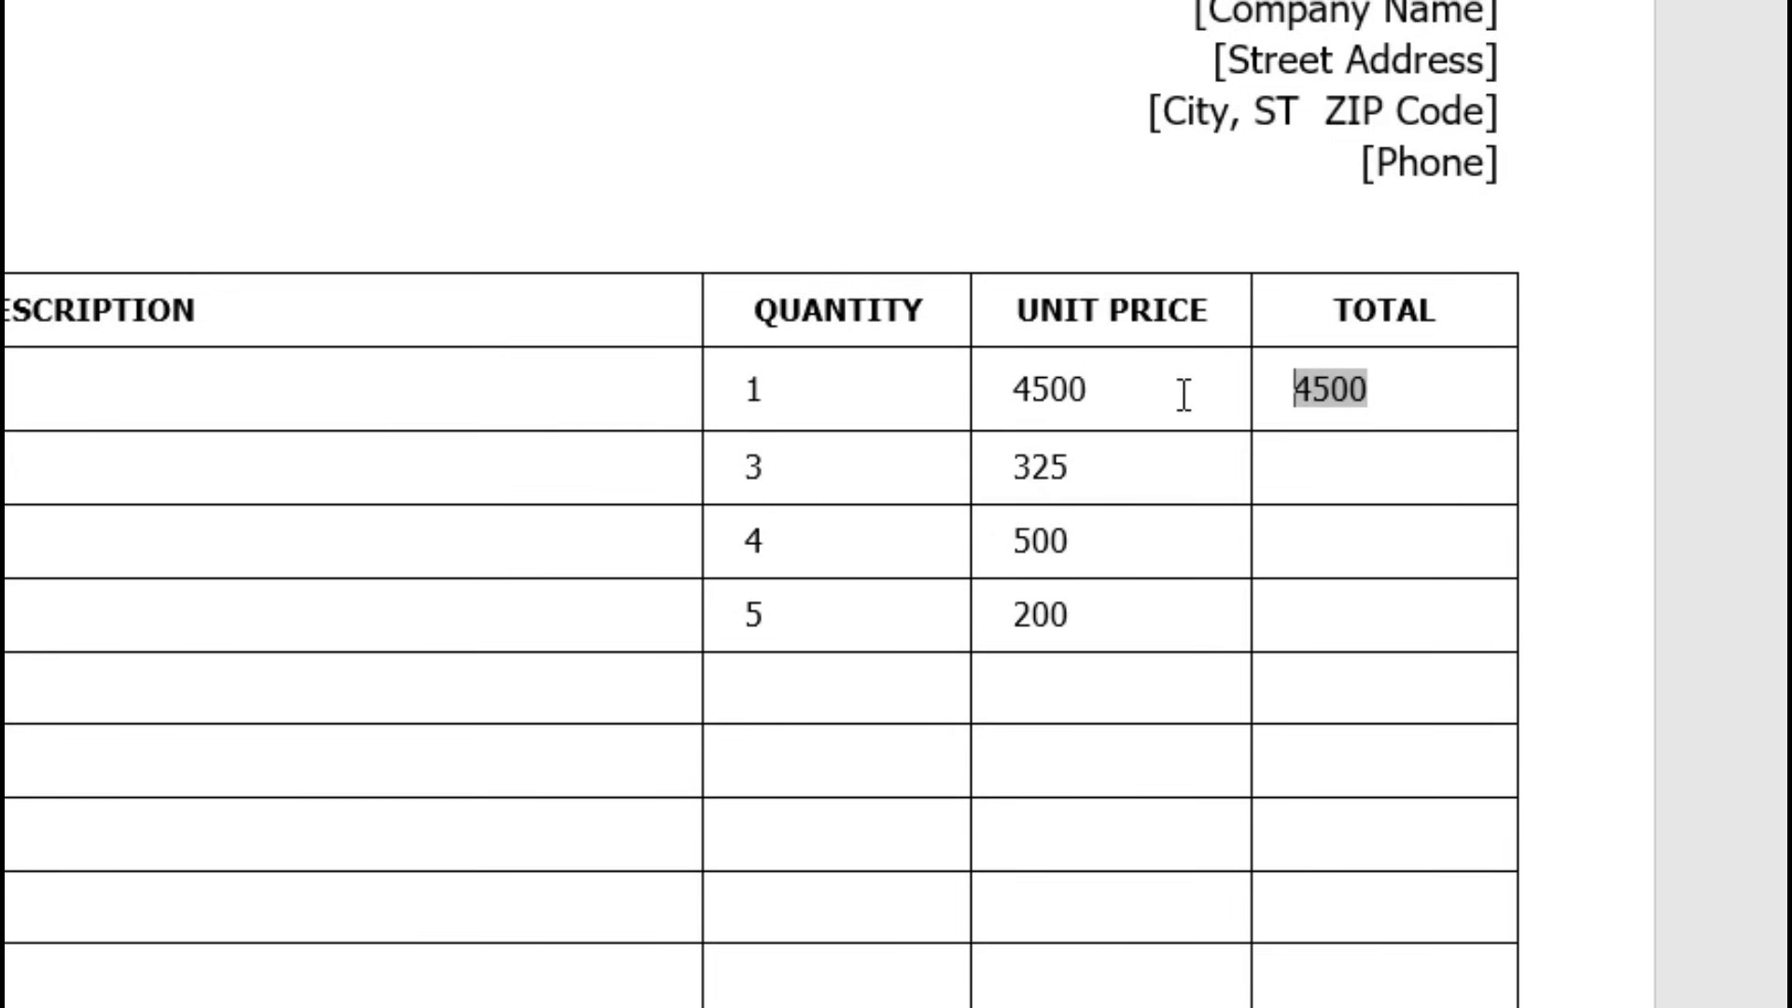
click(1448, 370)
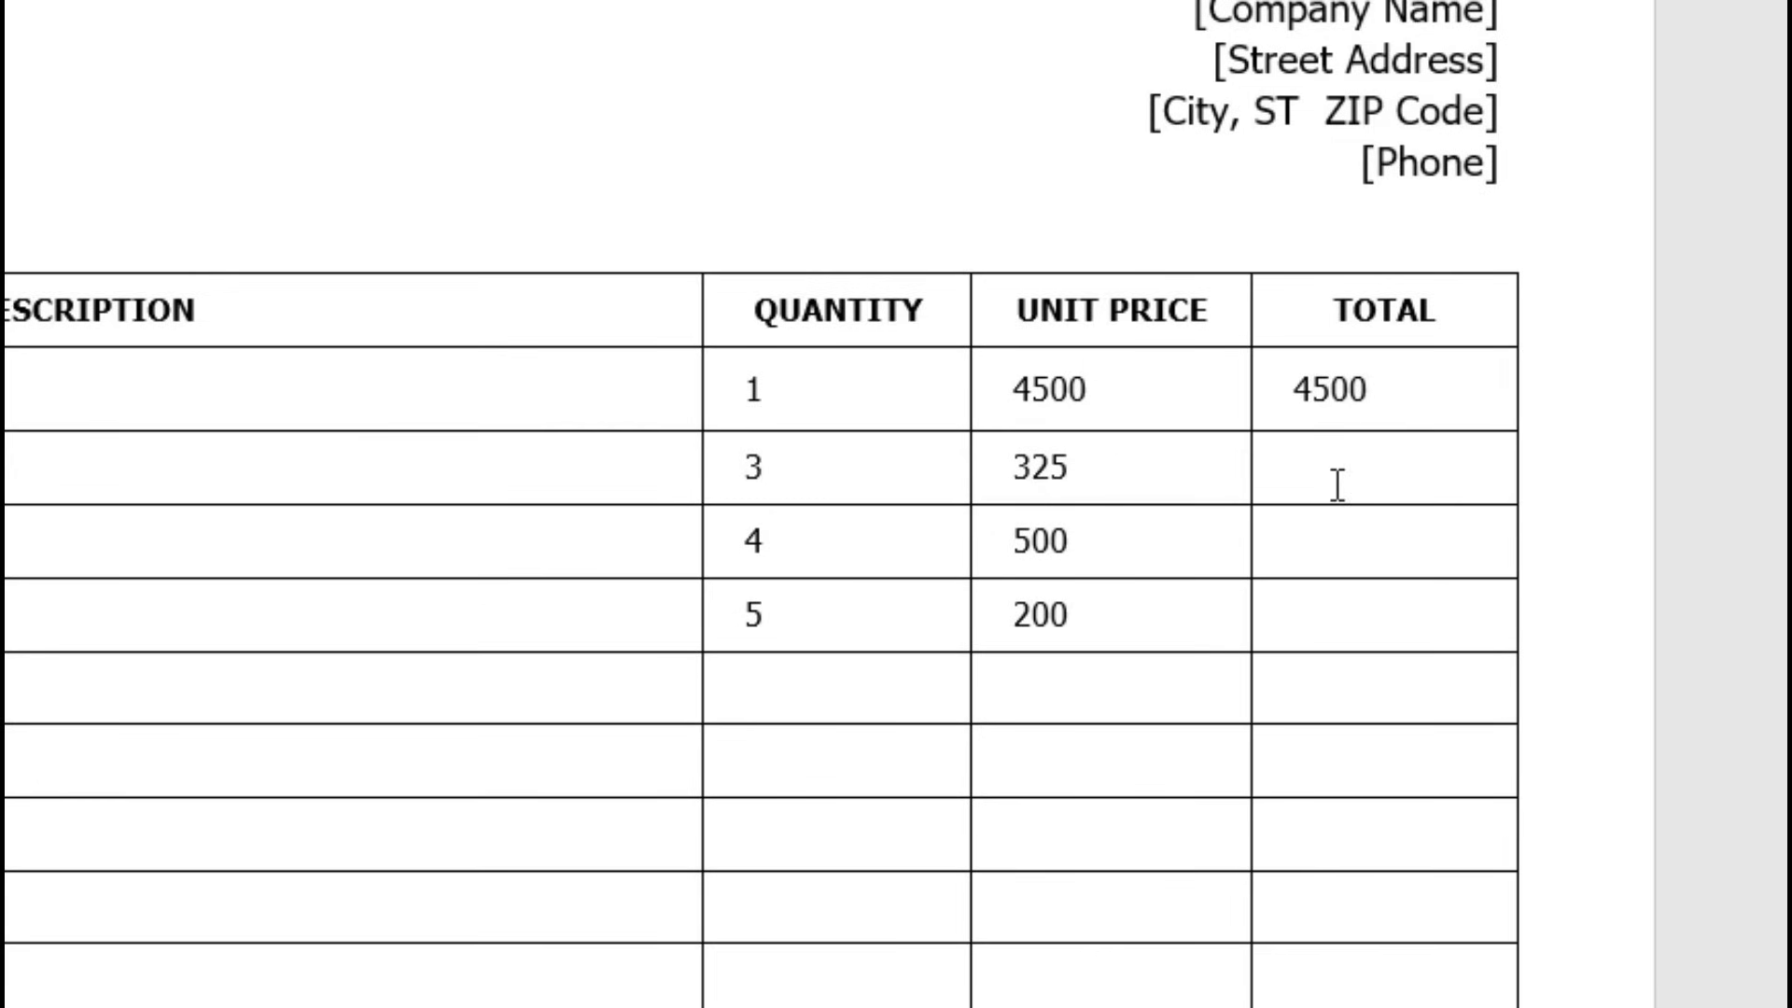
- Copy the HDD 4500 total field into the Mouse, USB and Keyboard TOTAL cells
double_click(1369, 388)
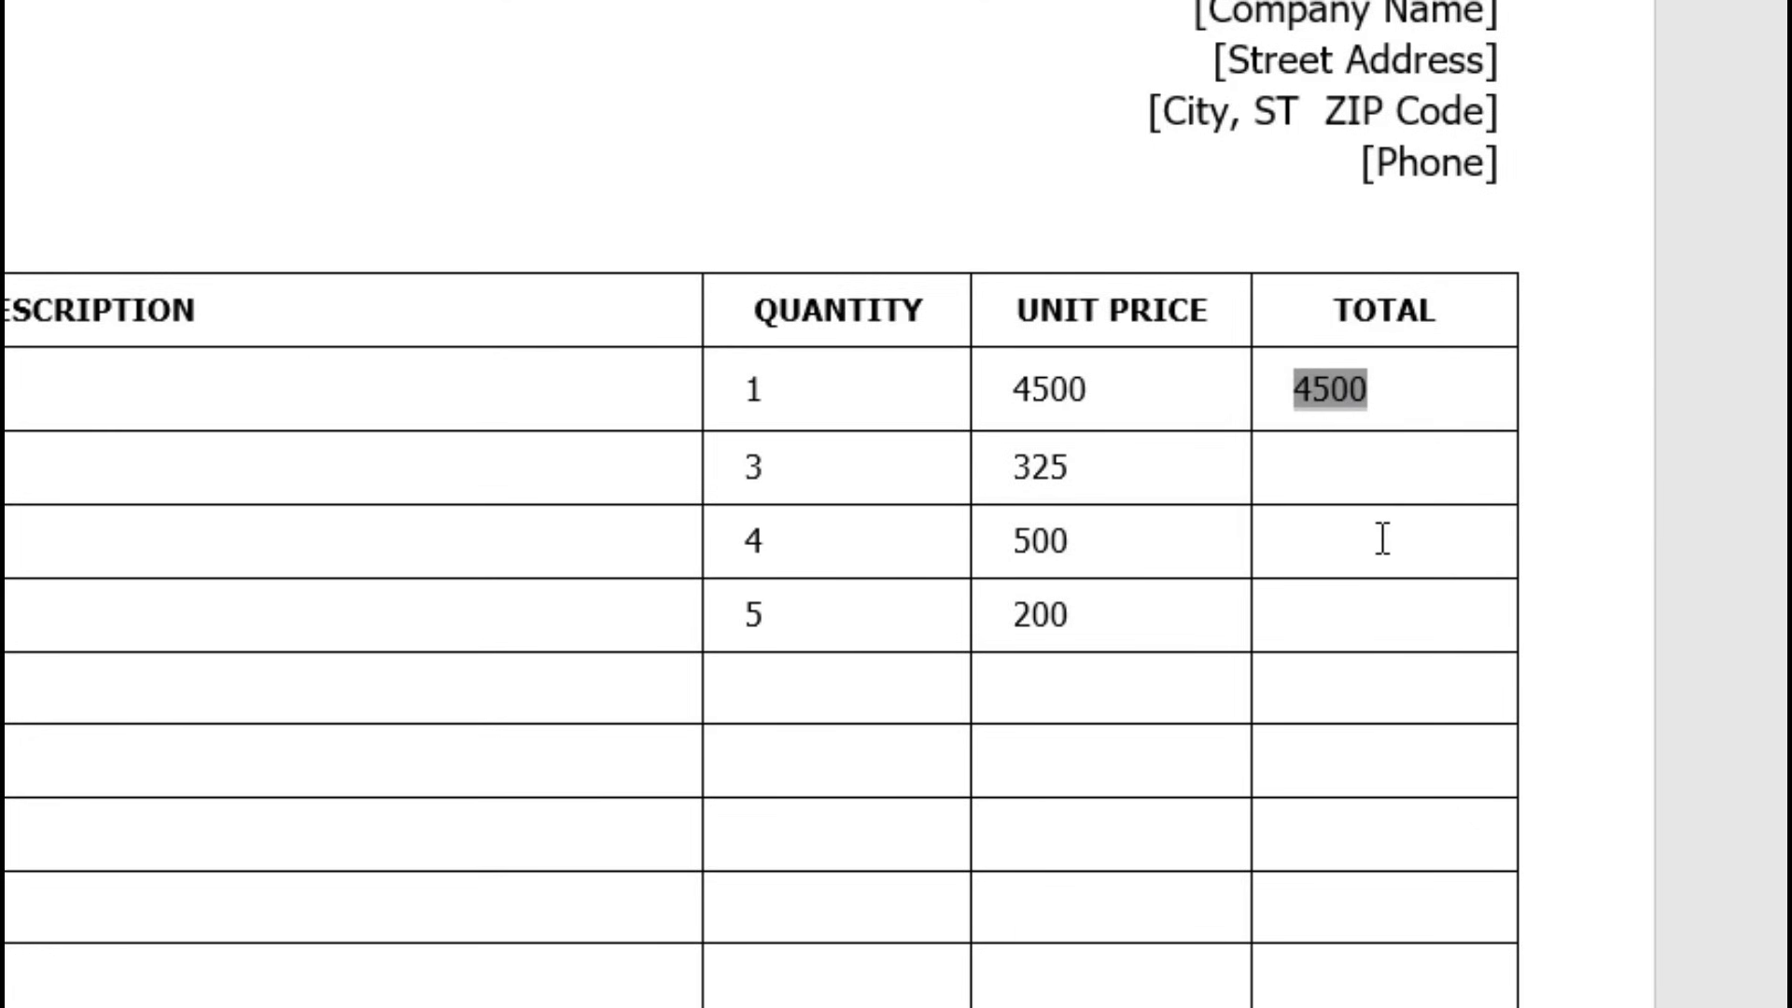
key(ctrl+c)
click(1326, 444)
key(ctrl+v)
click(1334, 539)
key(ctrl+v)
click(1336, 628)
key(ctrl+v)
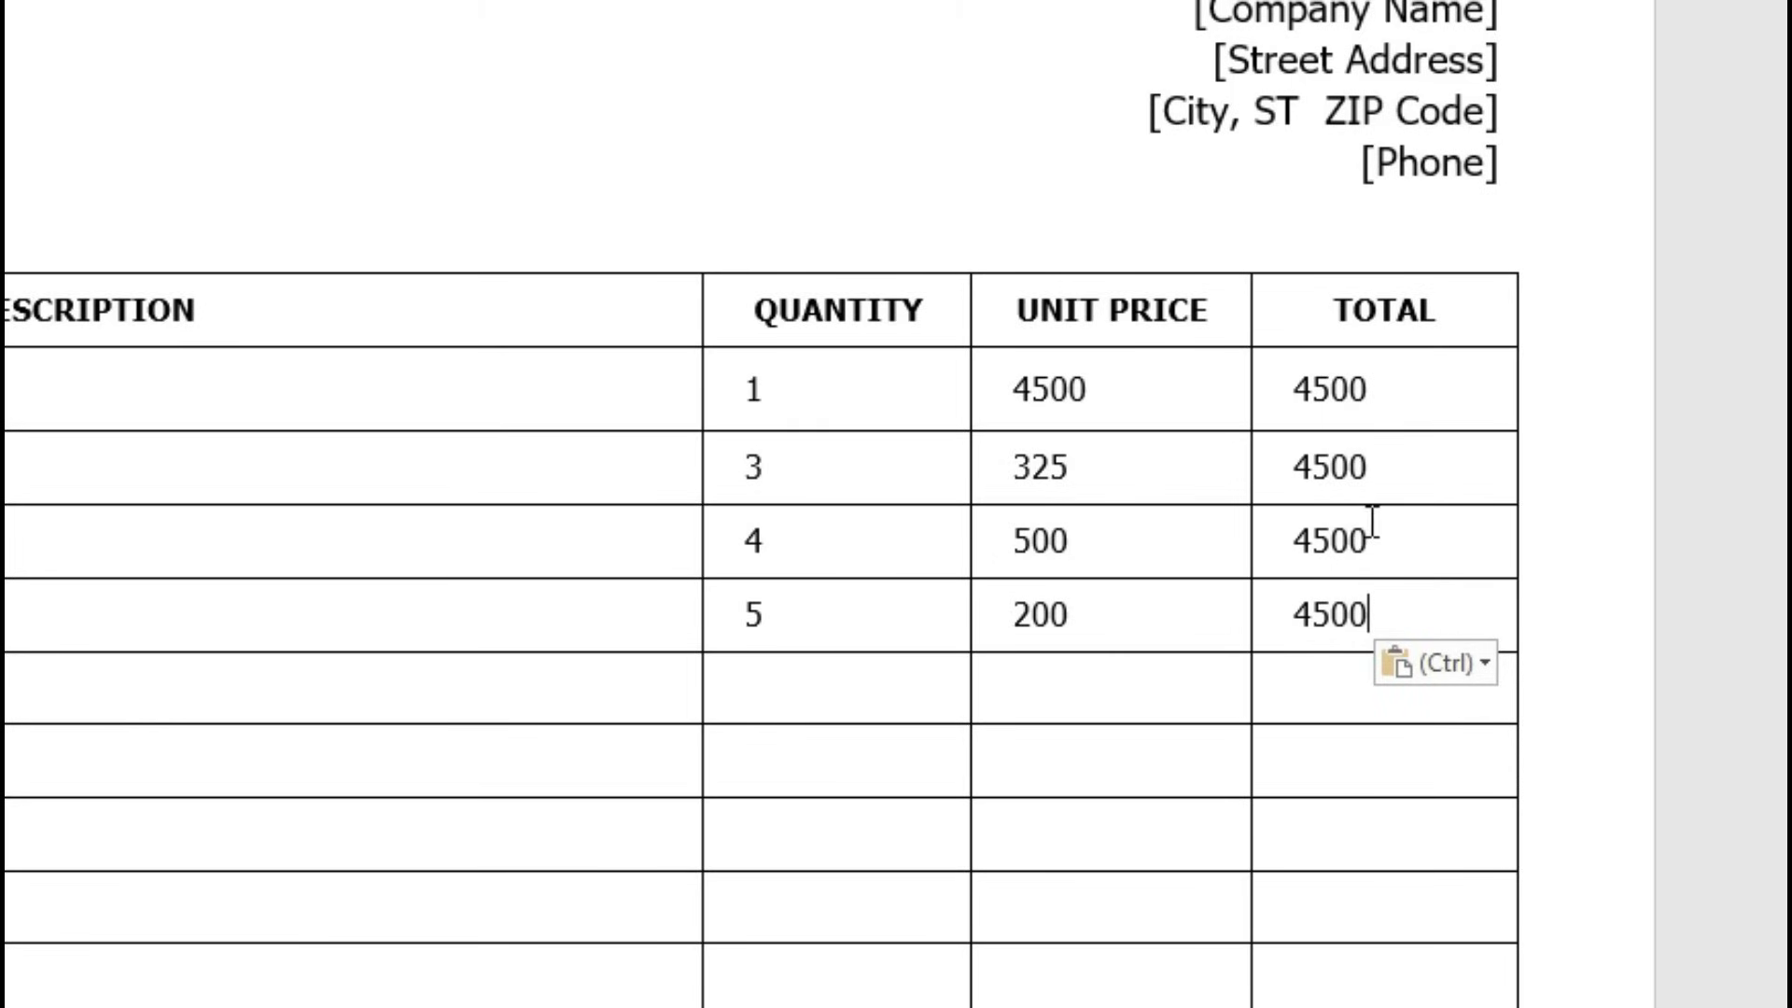
- Edit the Mouse total's formula to =(b3*c3) in the Formula dialog
double_click(1344, 472)
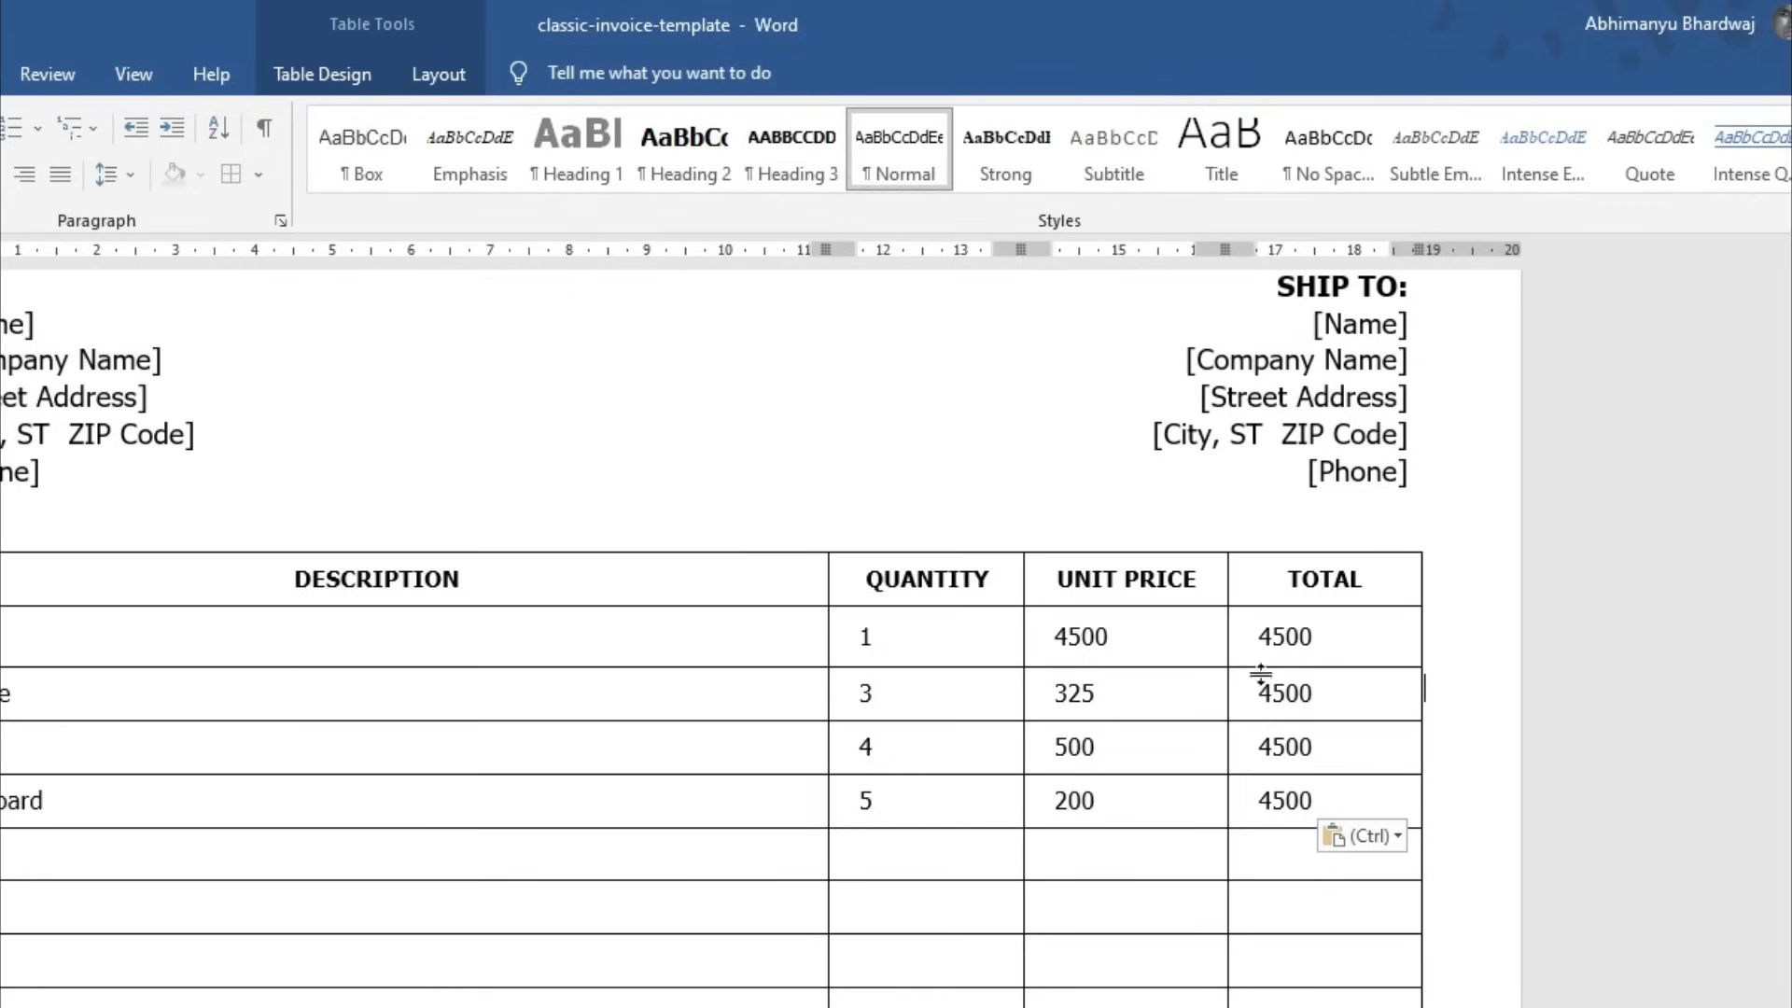
double_click(1286, 691)
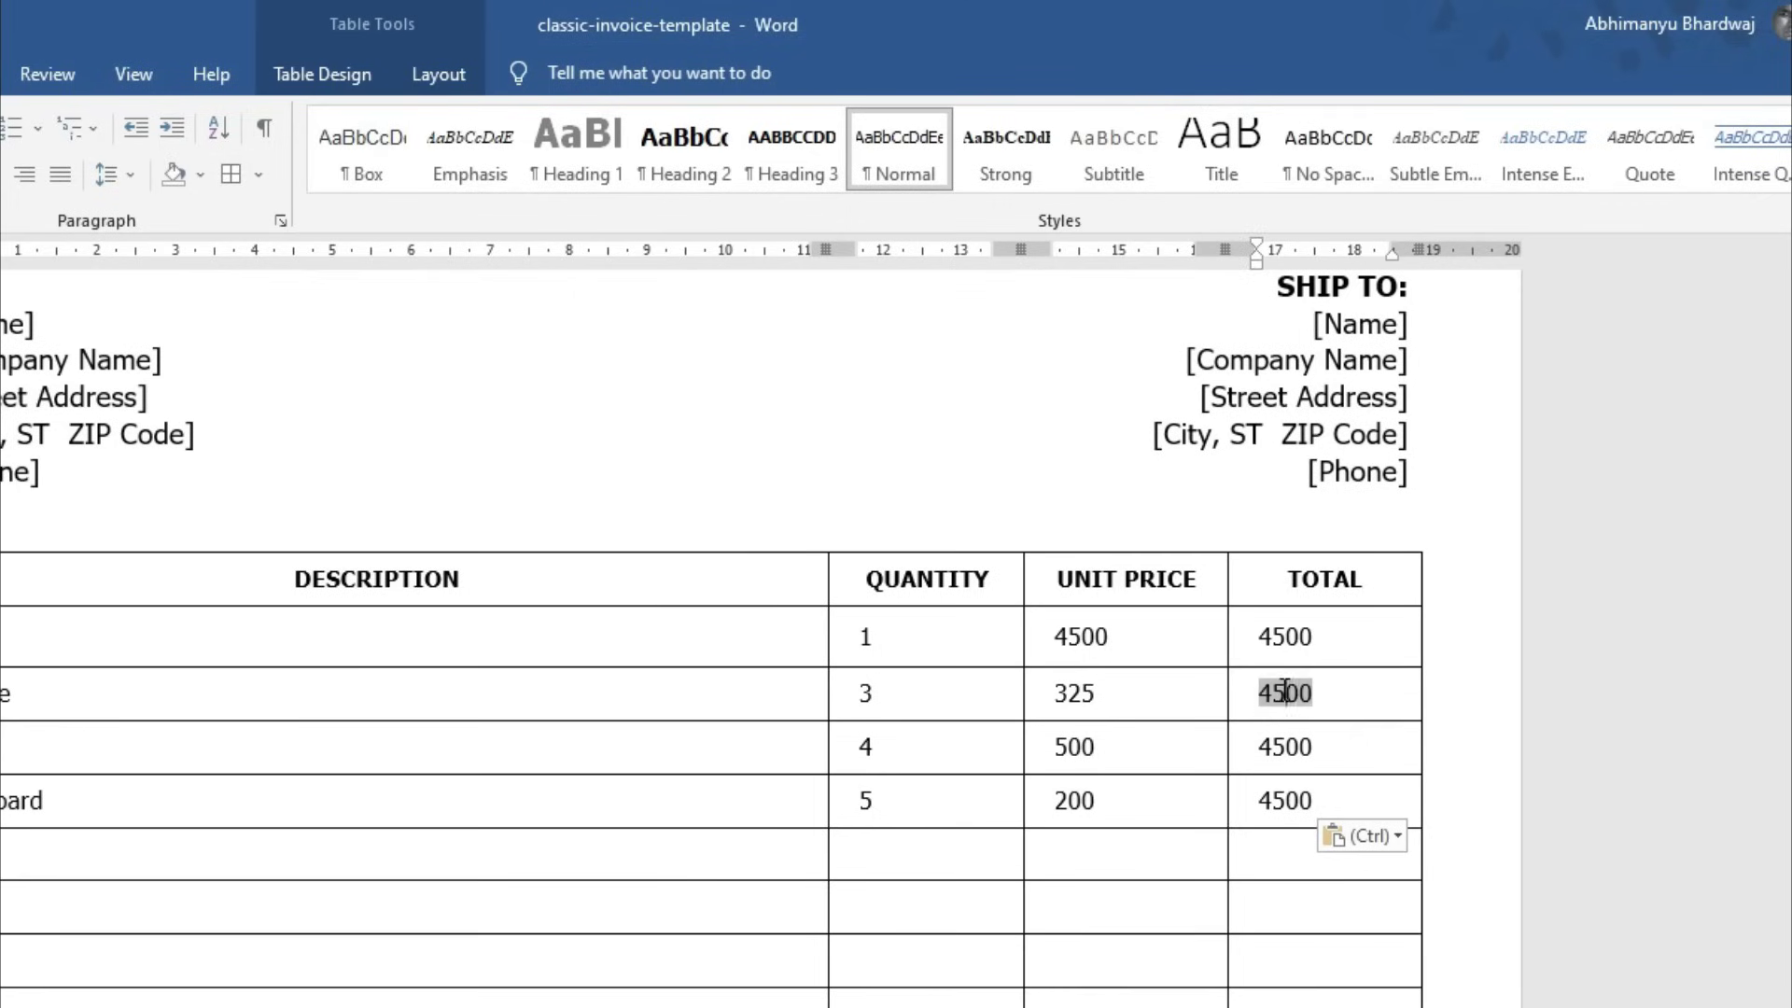
click(1293, 692)
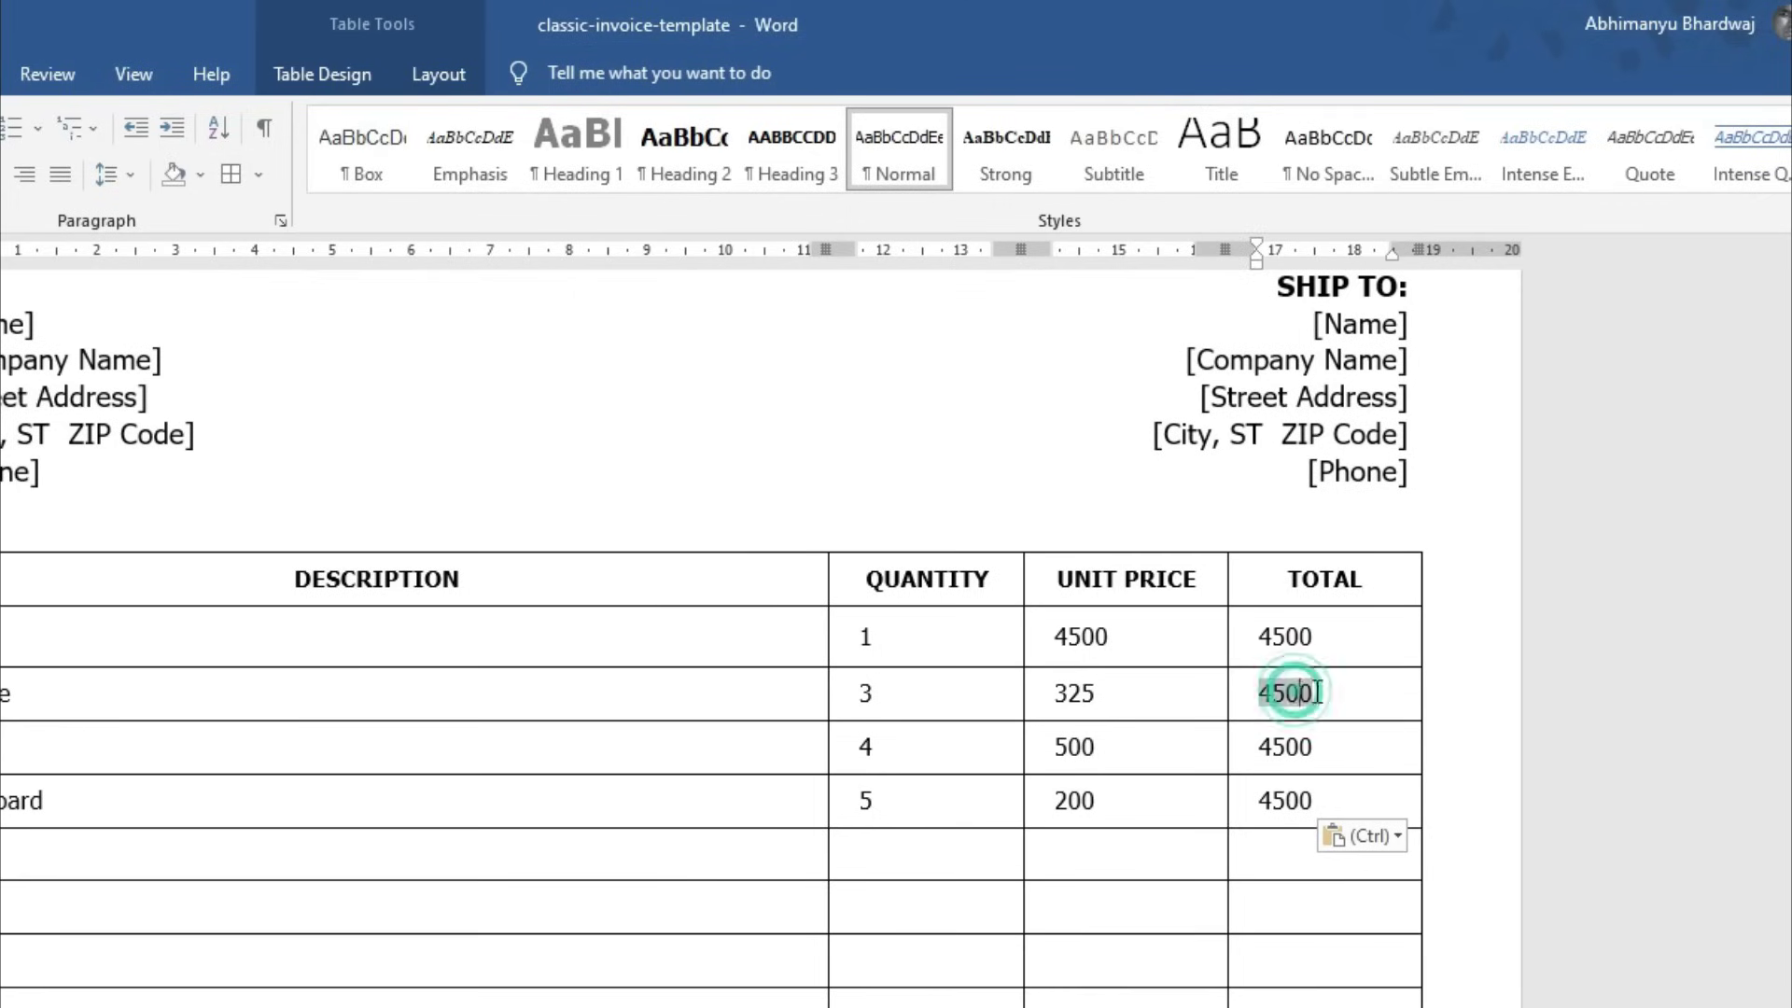
click(455, 79)
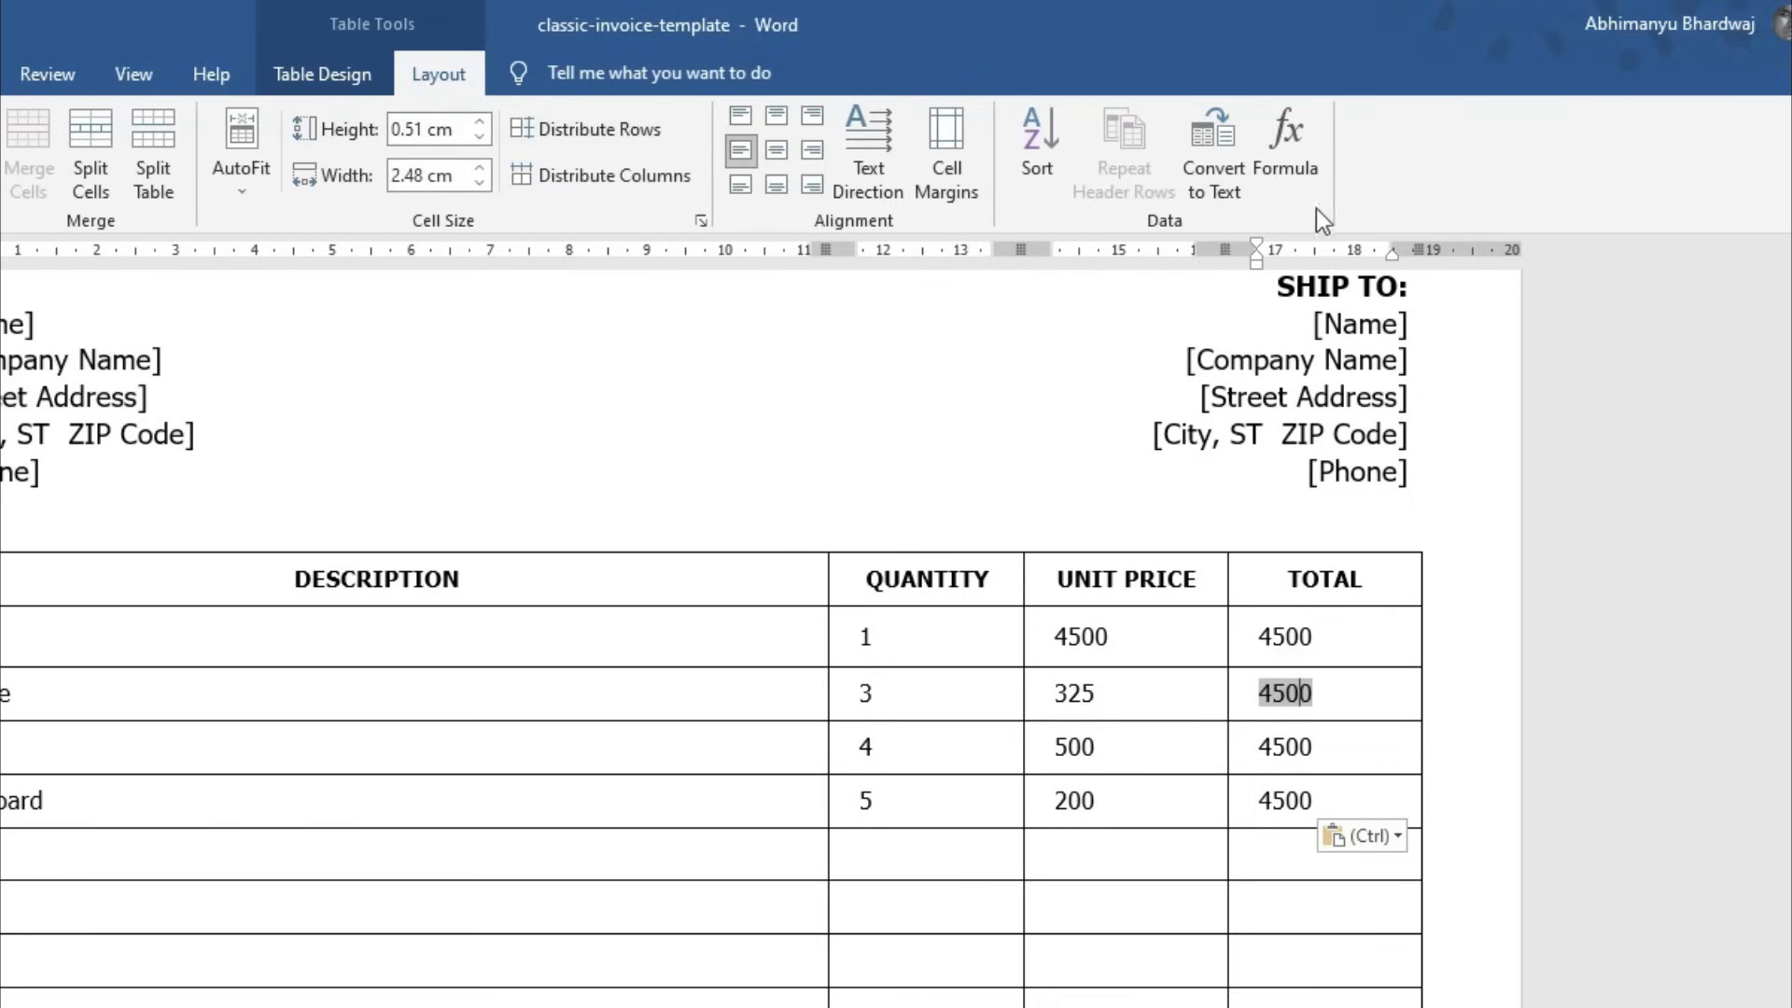
click(1314, 146)
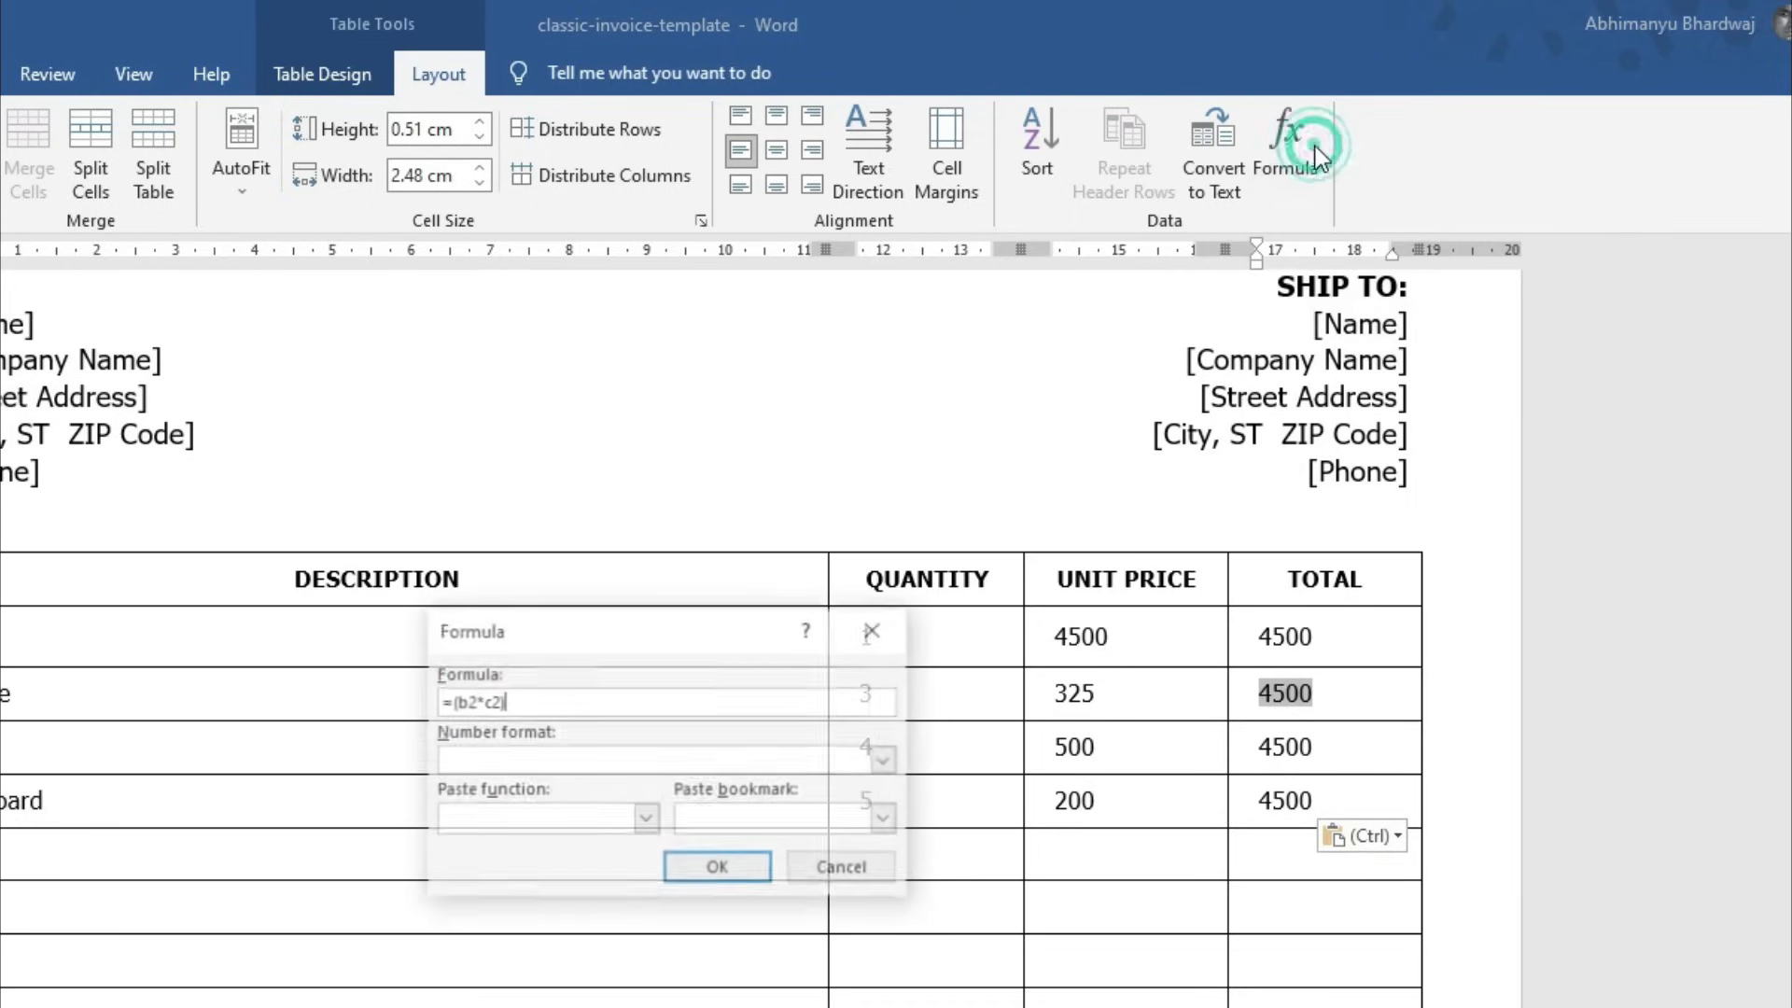
drag(605, 623, 626, 489)
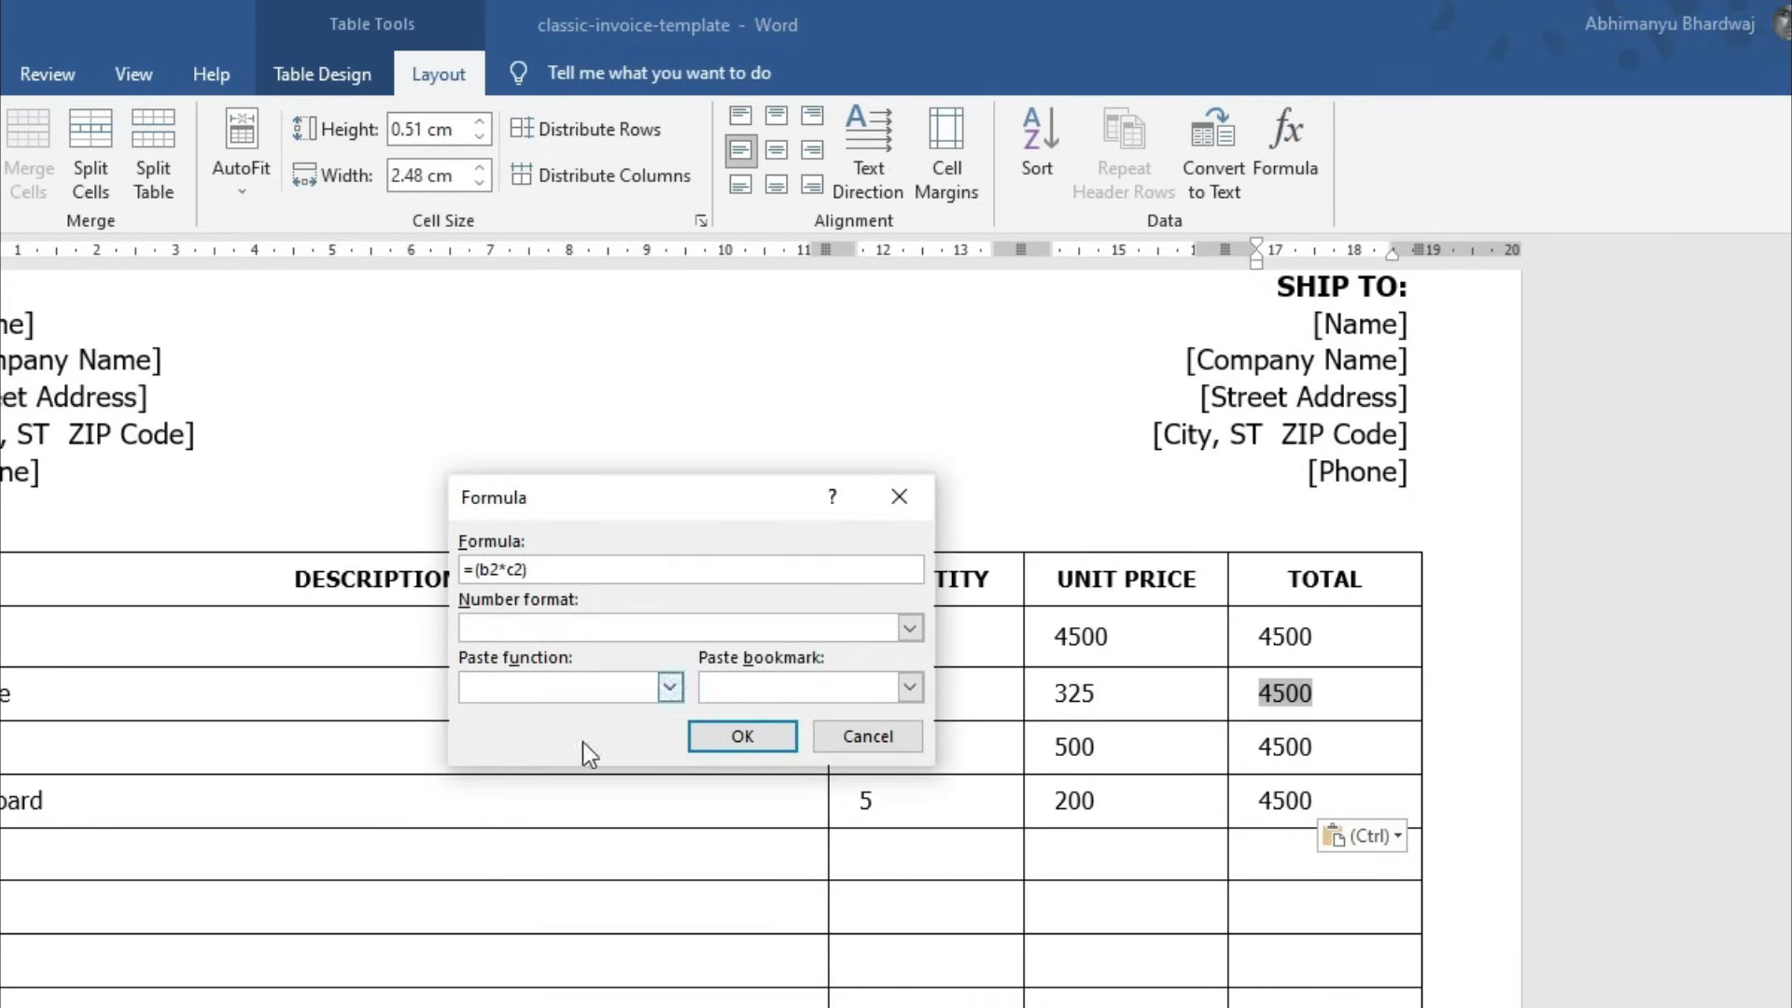
text(3)
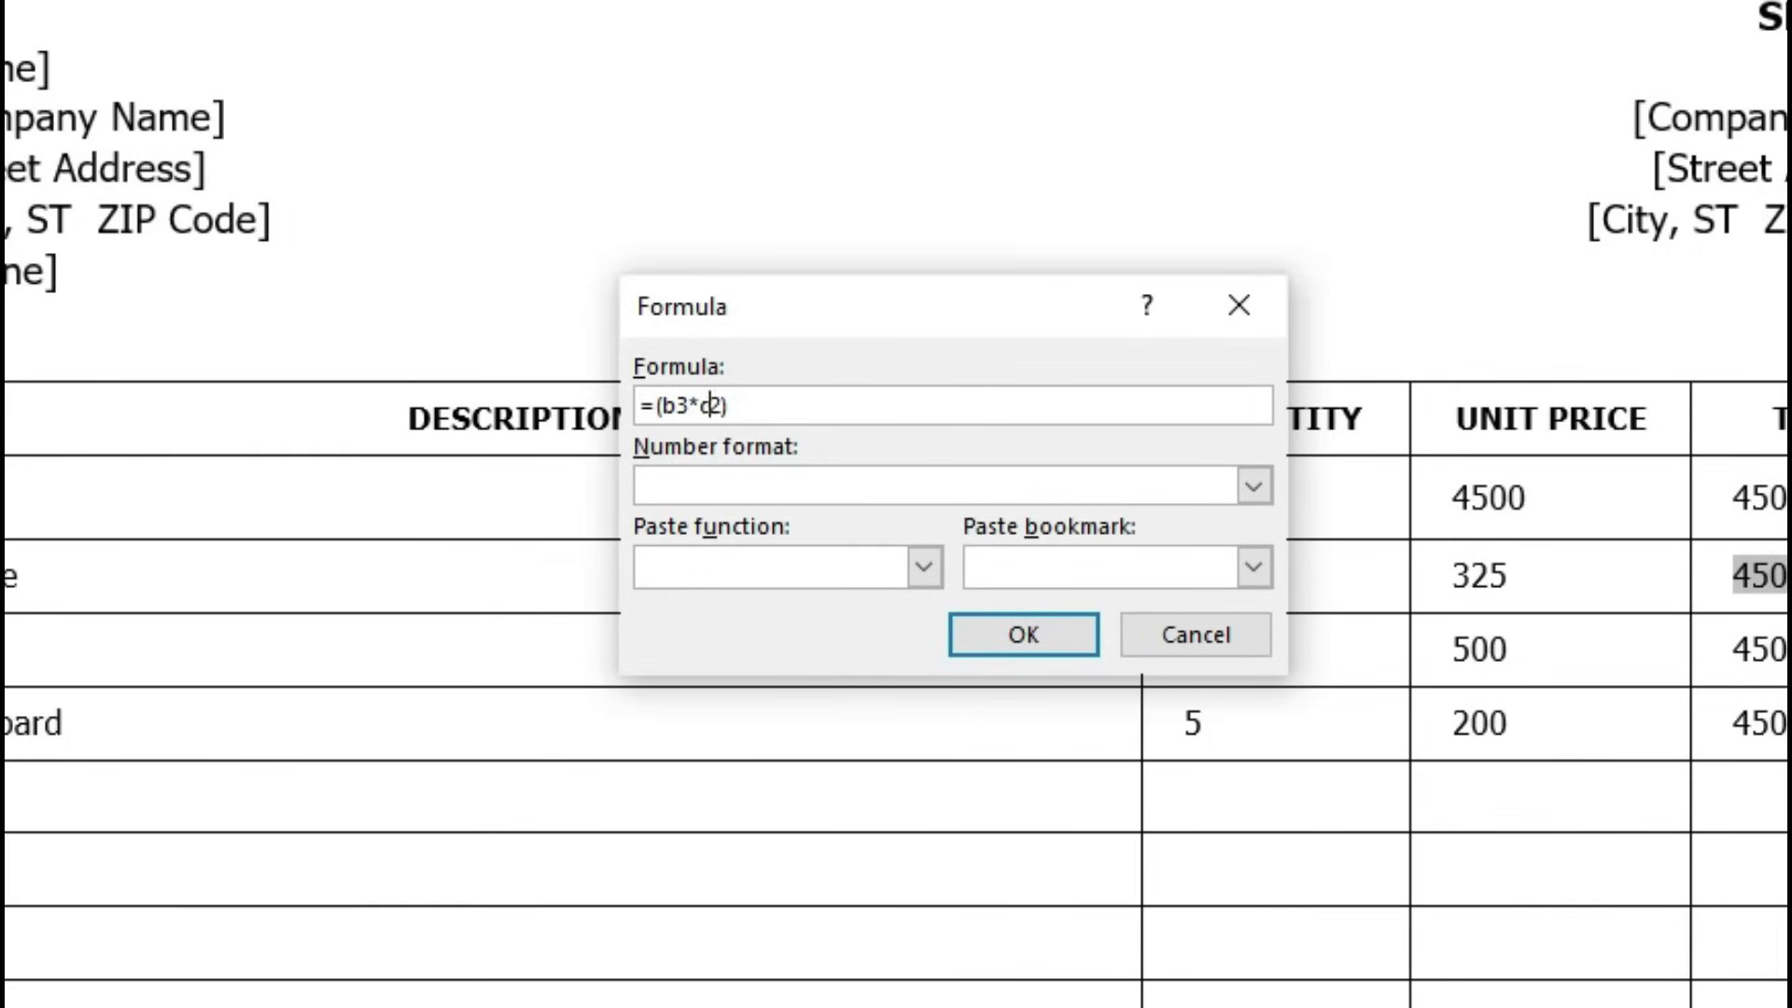
key(BackSpace)
text(3)
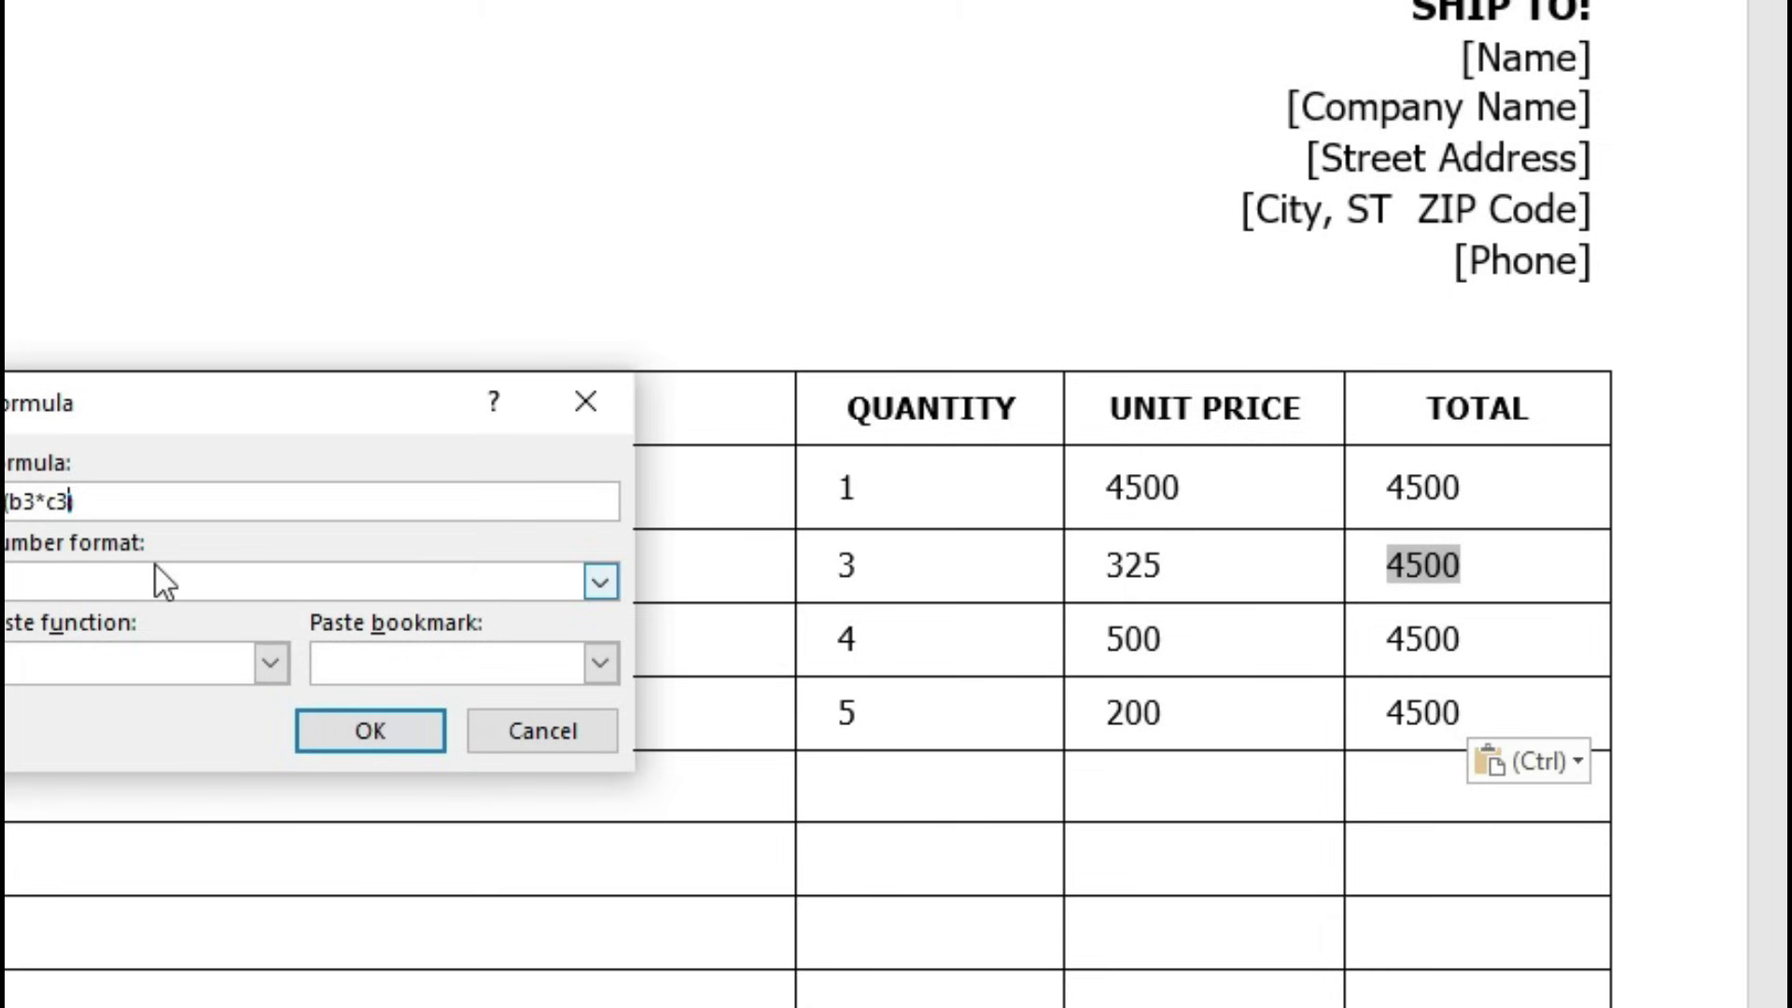
- Apply the Mouse formula (975) and point the USB formula at row 4, giving 2000
click(371, 731)
click(1535, 773)
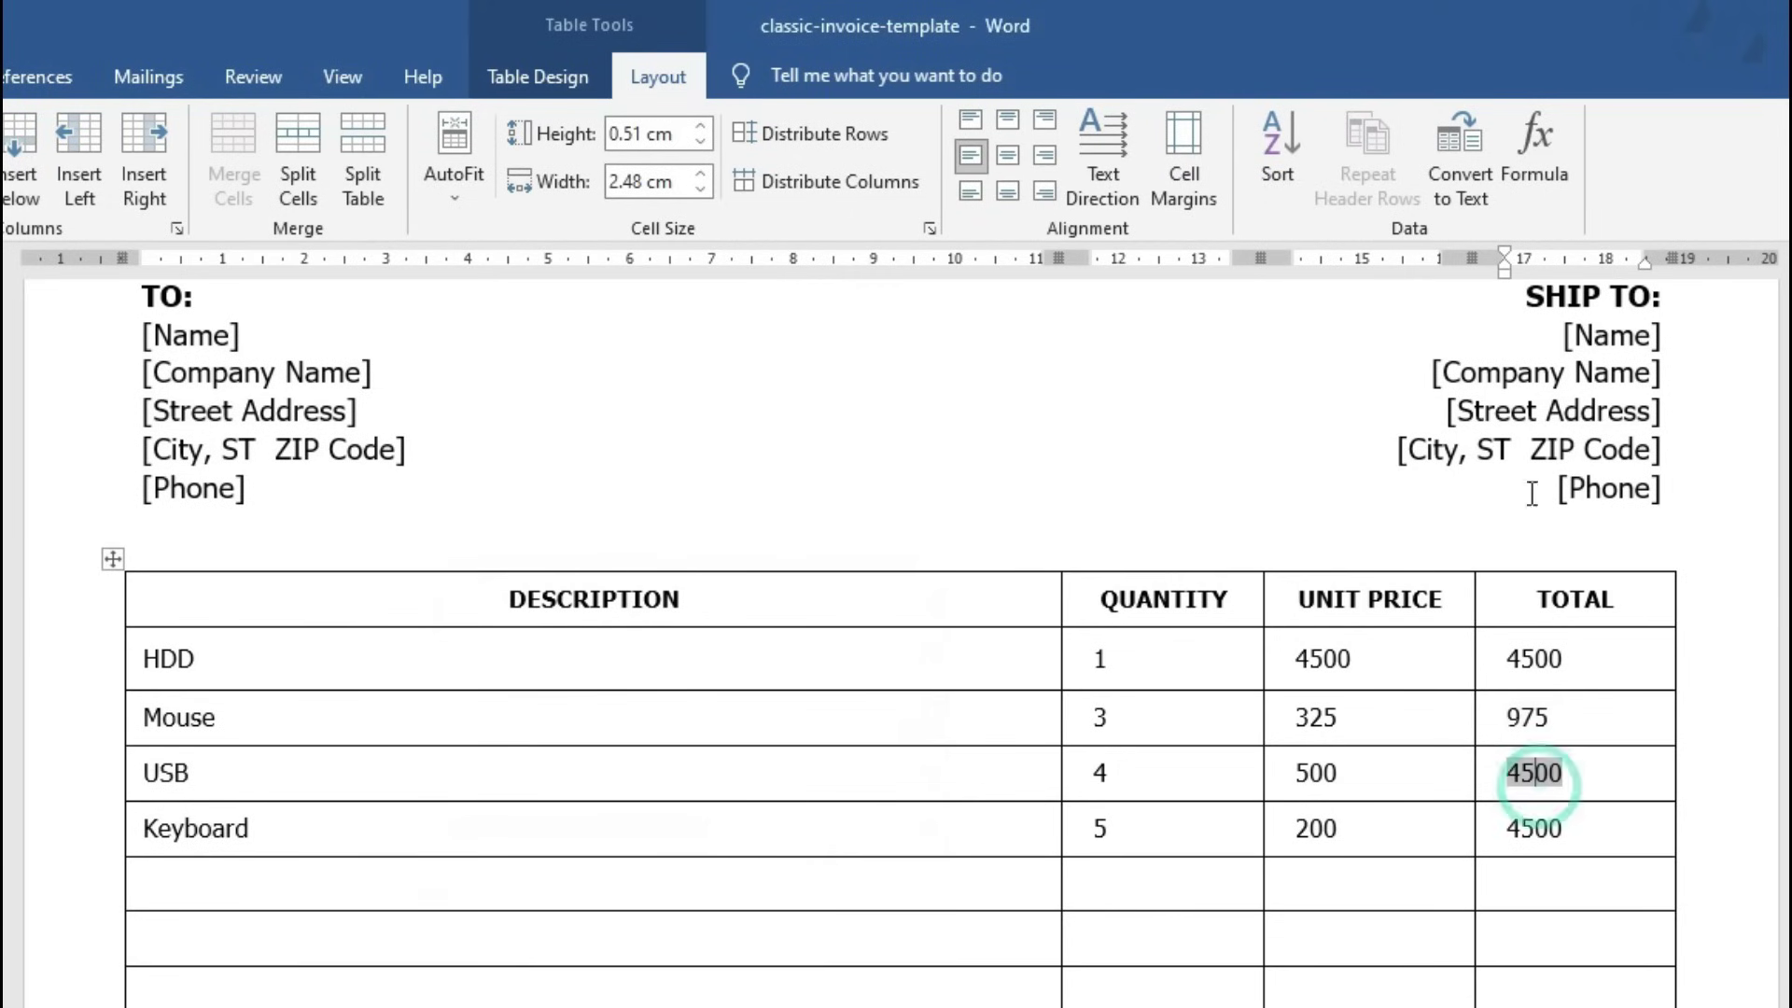
click(1535, 149)
click(487, 668)
drag(489, 668, 515, 668)
text(4)
key(End)
text(4)
click(726, 826)
- Correct the Keyboard total formula to row 5, giving 1000
double_click(1587, 826)
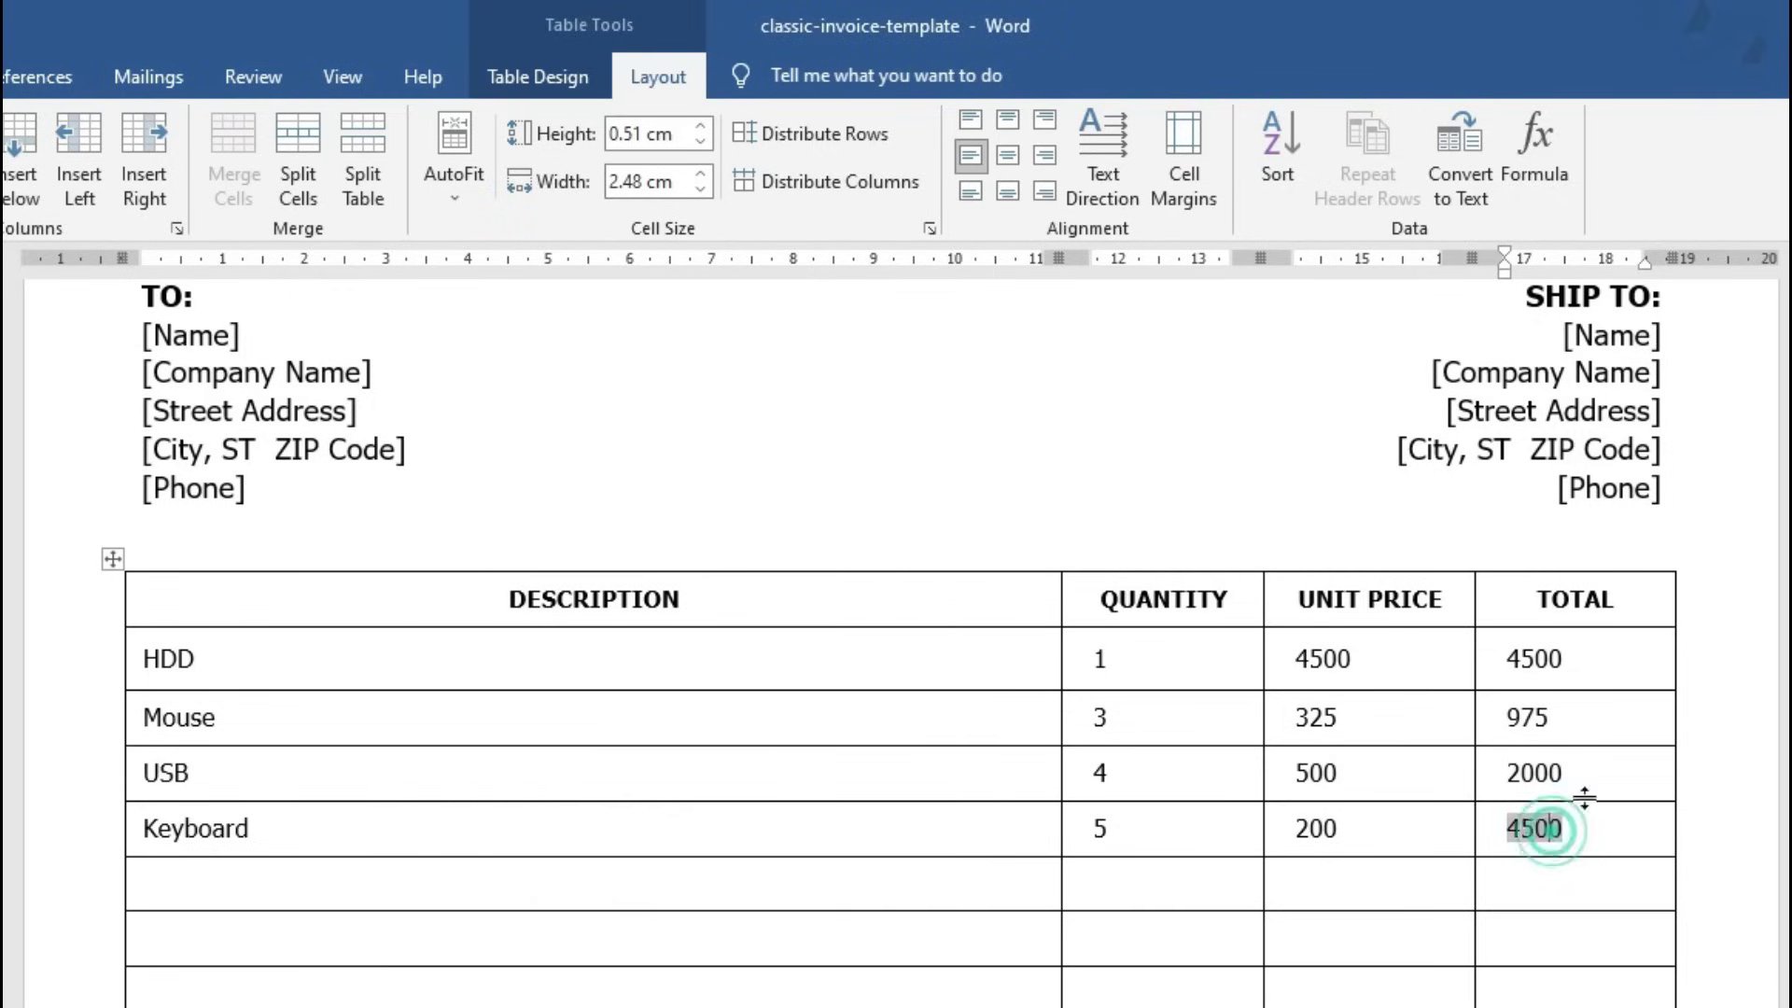
click(1538, 177)
click(483, 668)
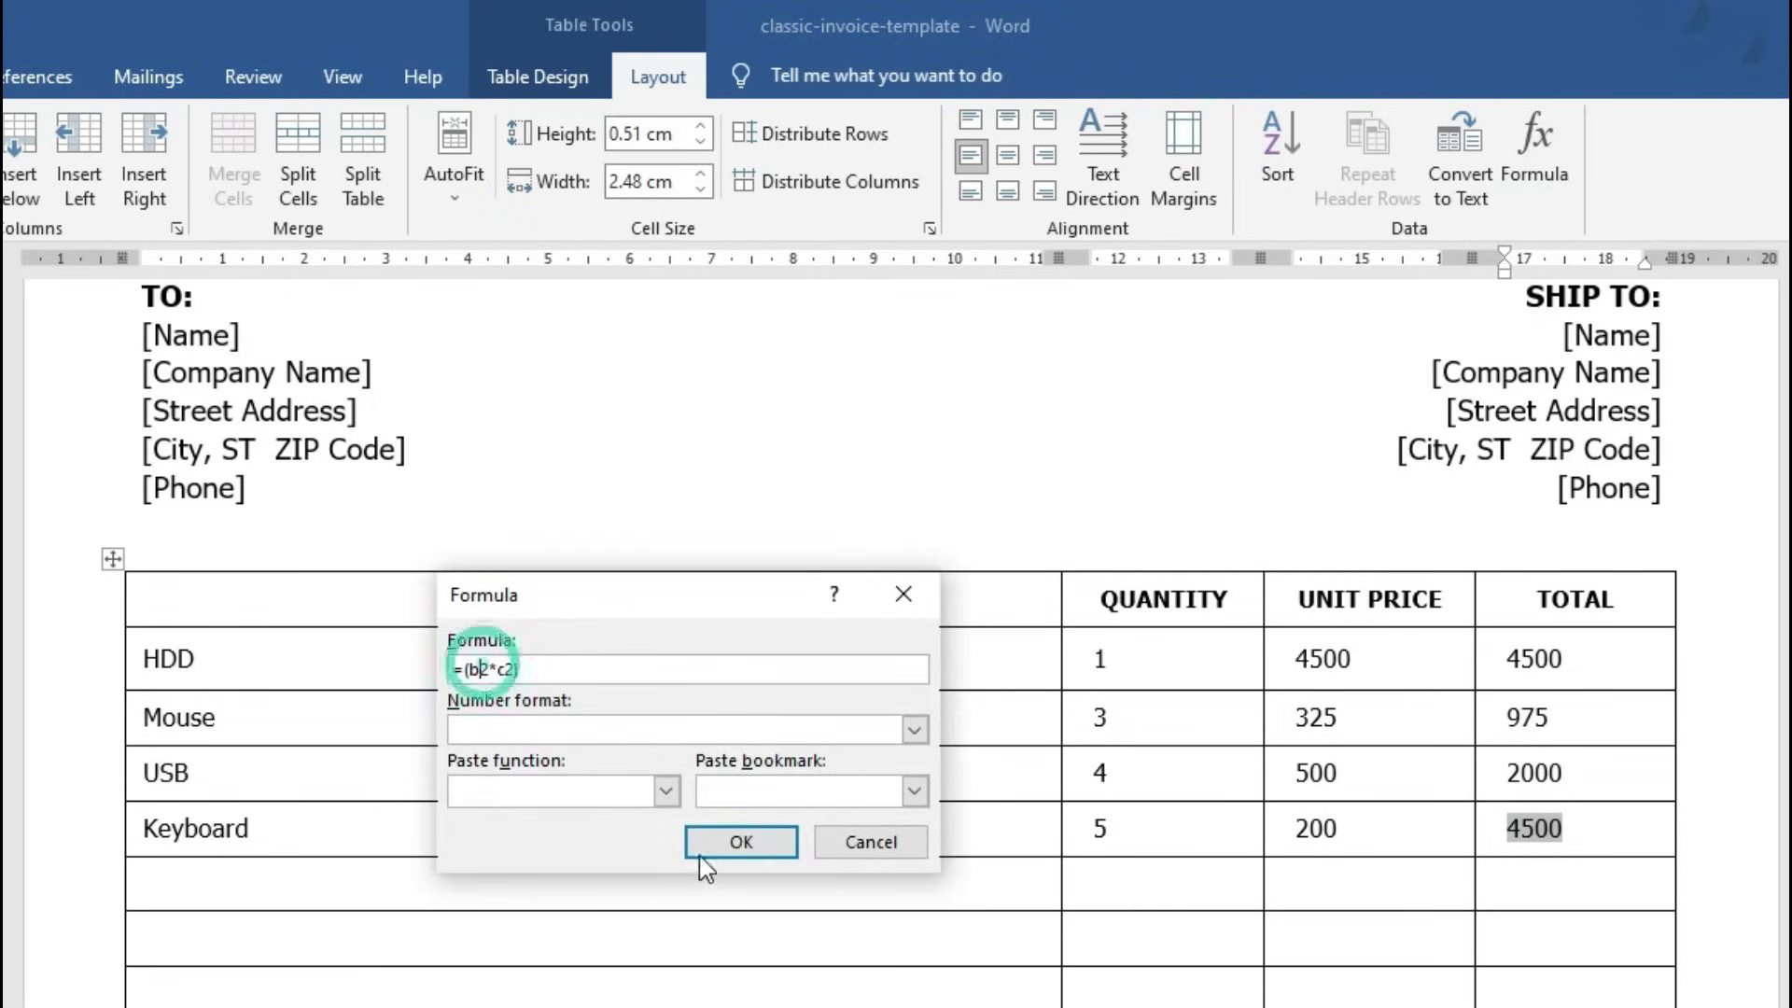
key(BackSpace)
text(5)
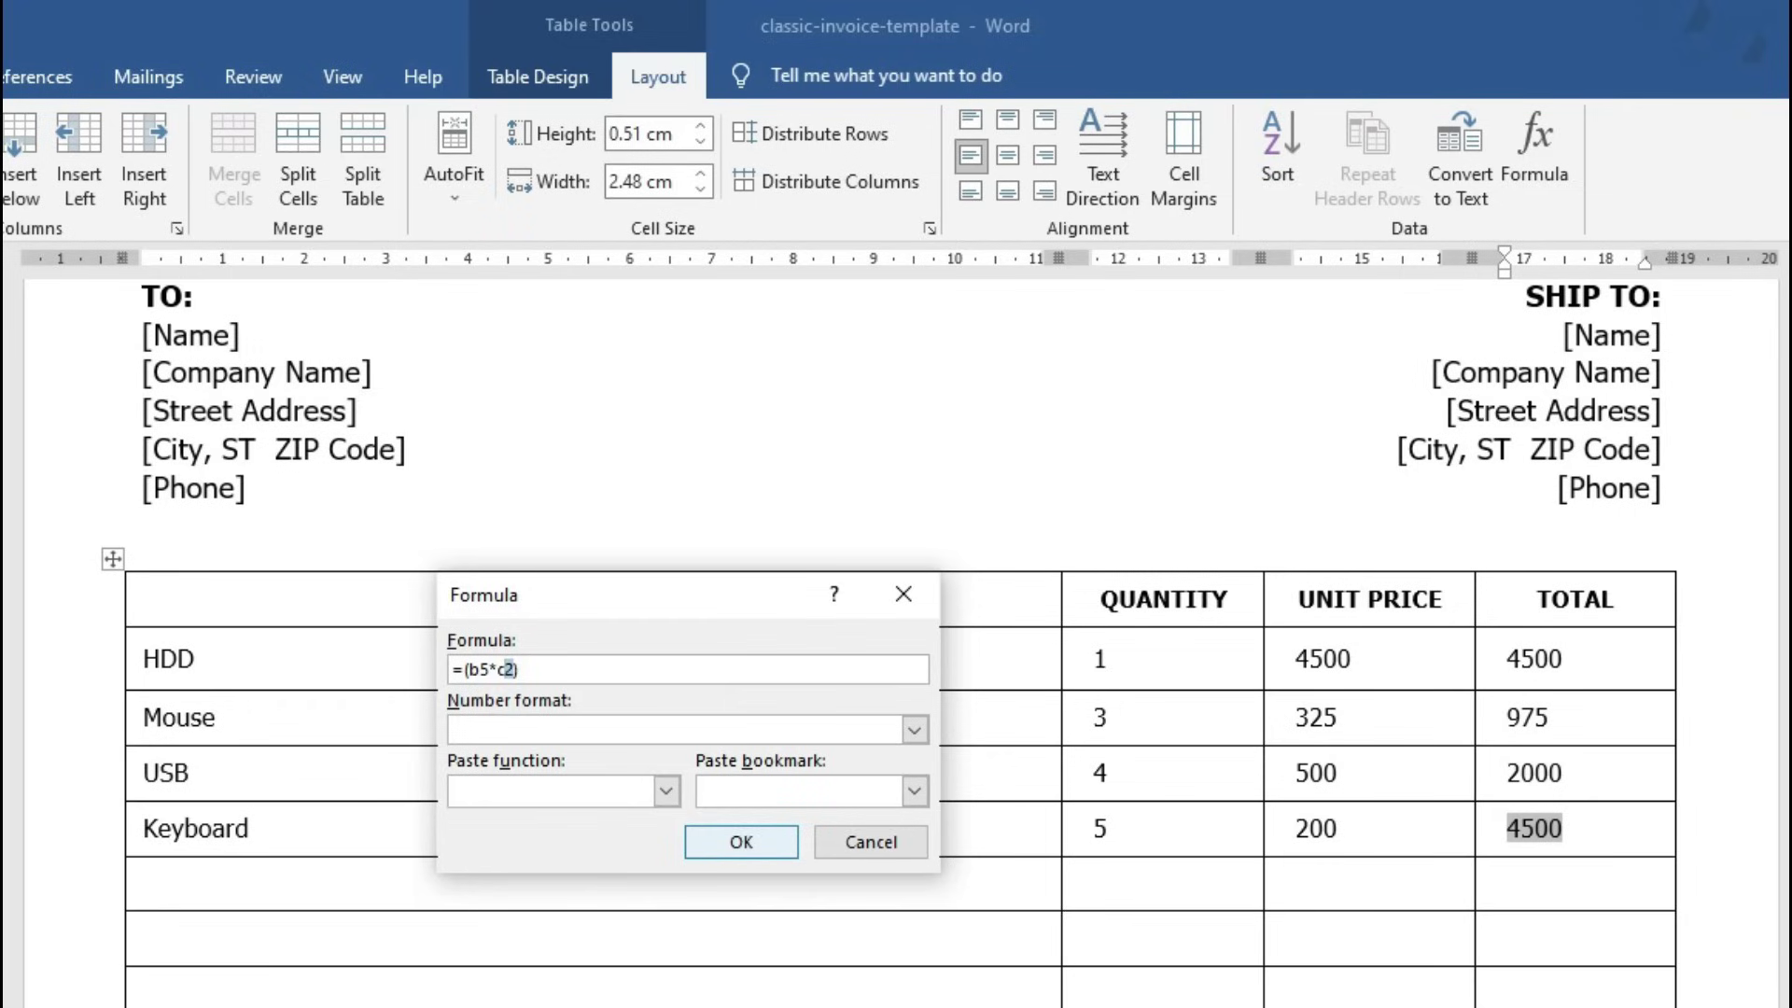
click(749, 853)
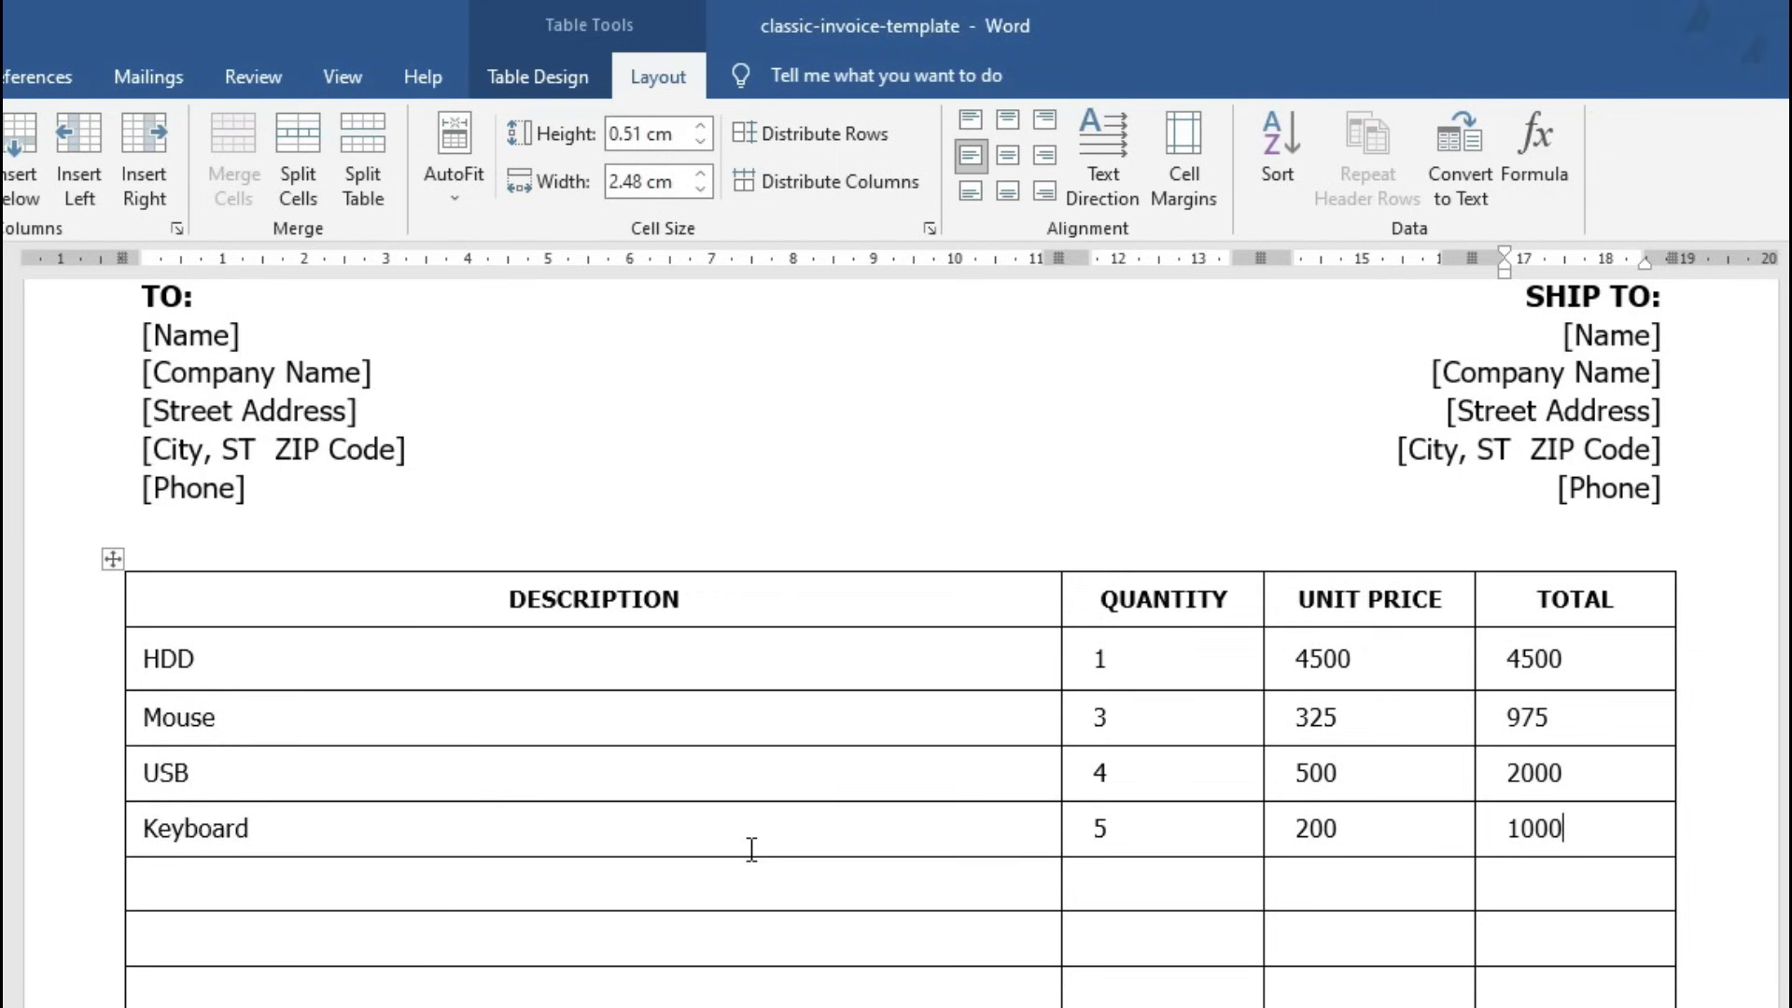
click(1518, 796)
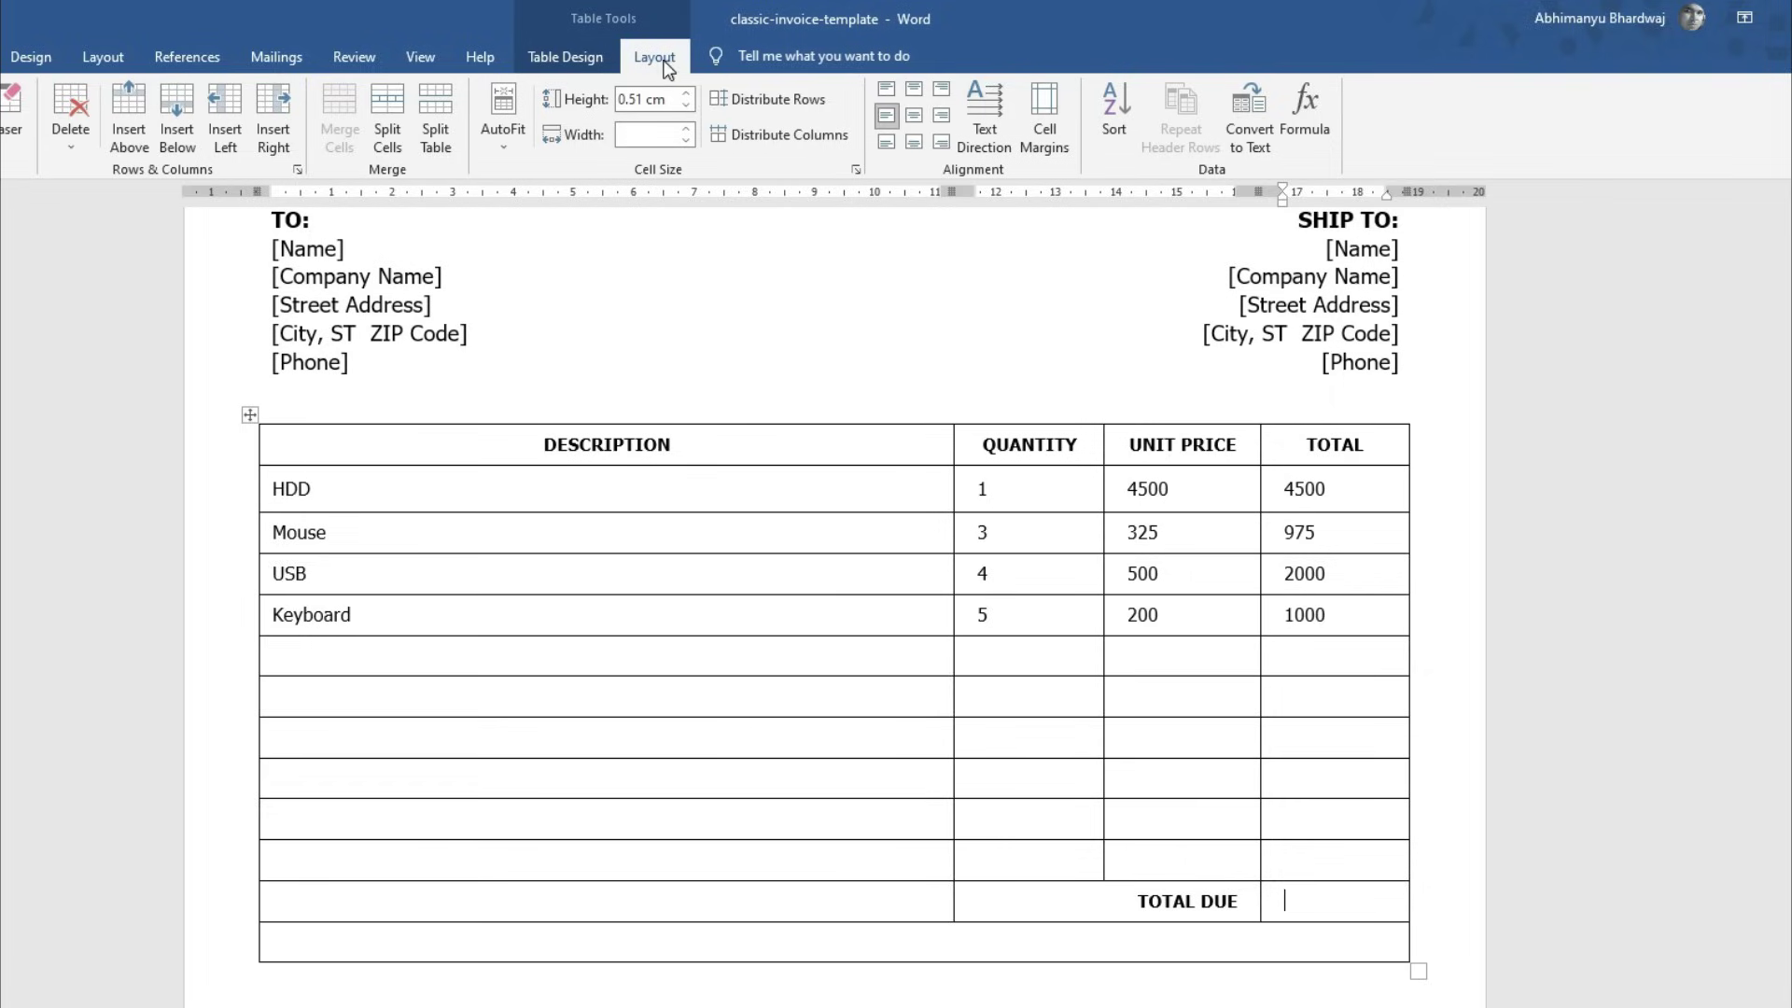
- Insert a =SUM(ABOVE) formula in the TOTAL DUE cell, giving 8475
click(1325, 115)
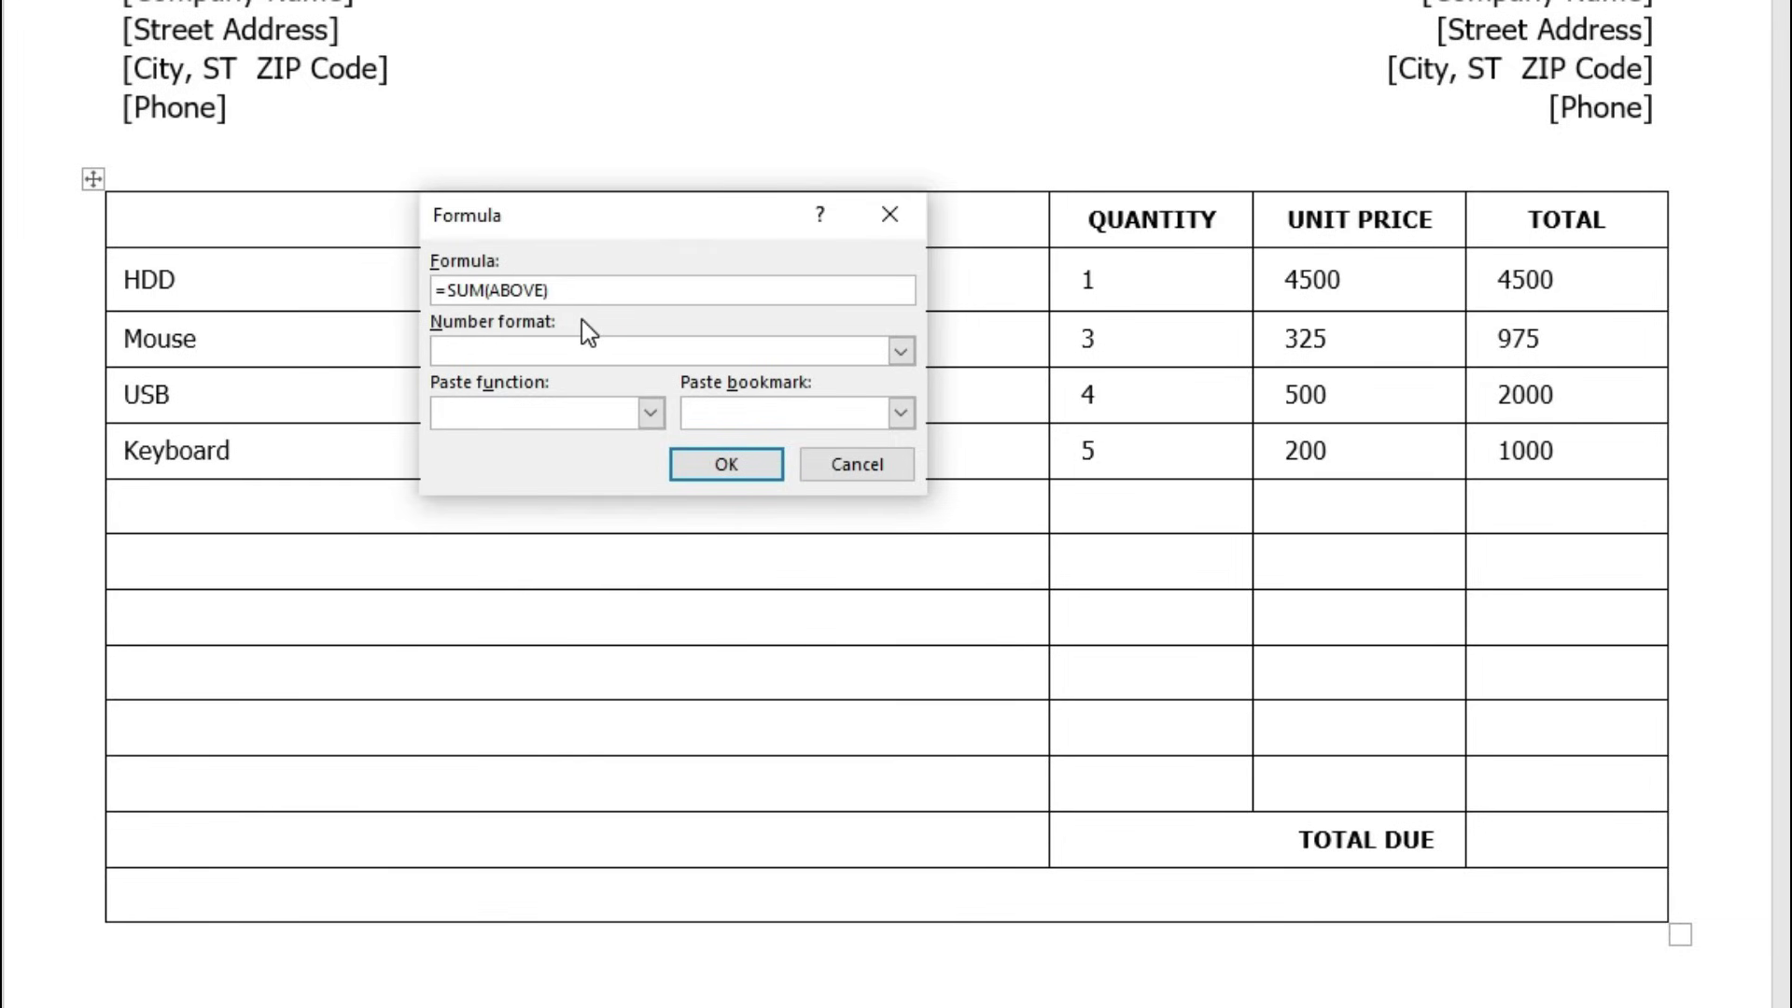
click(747, 473)
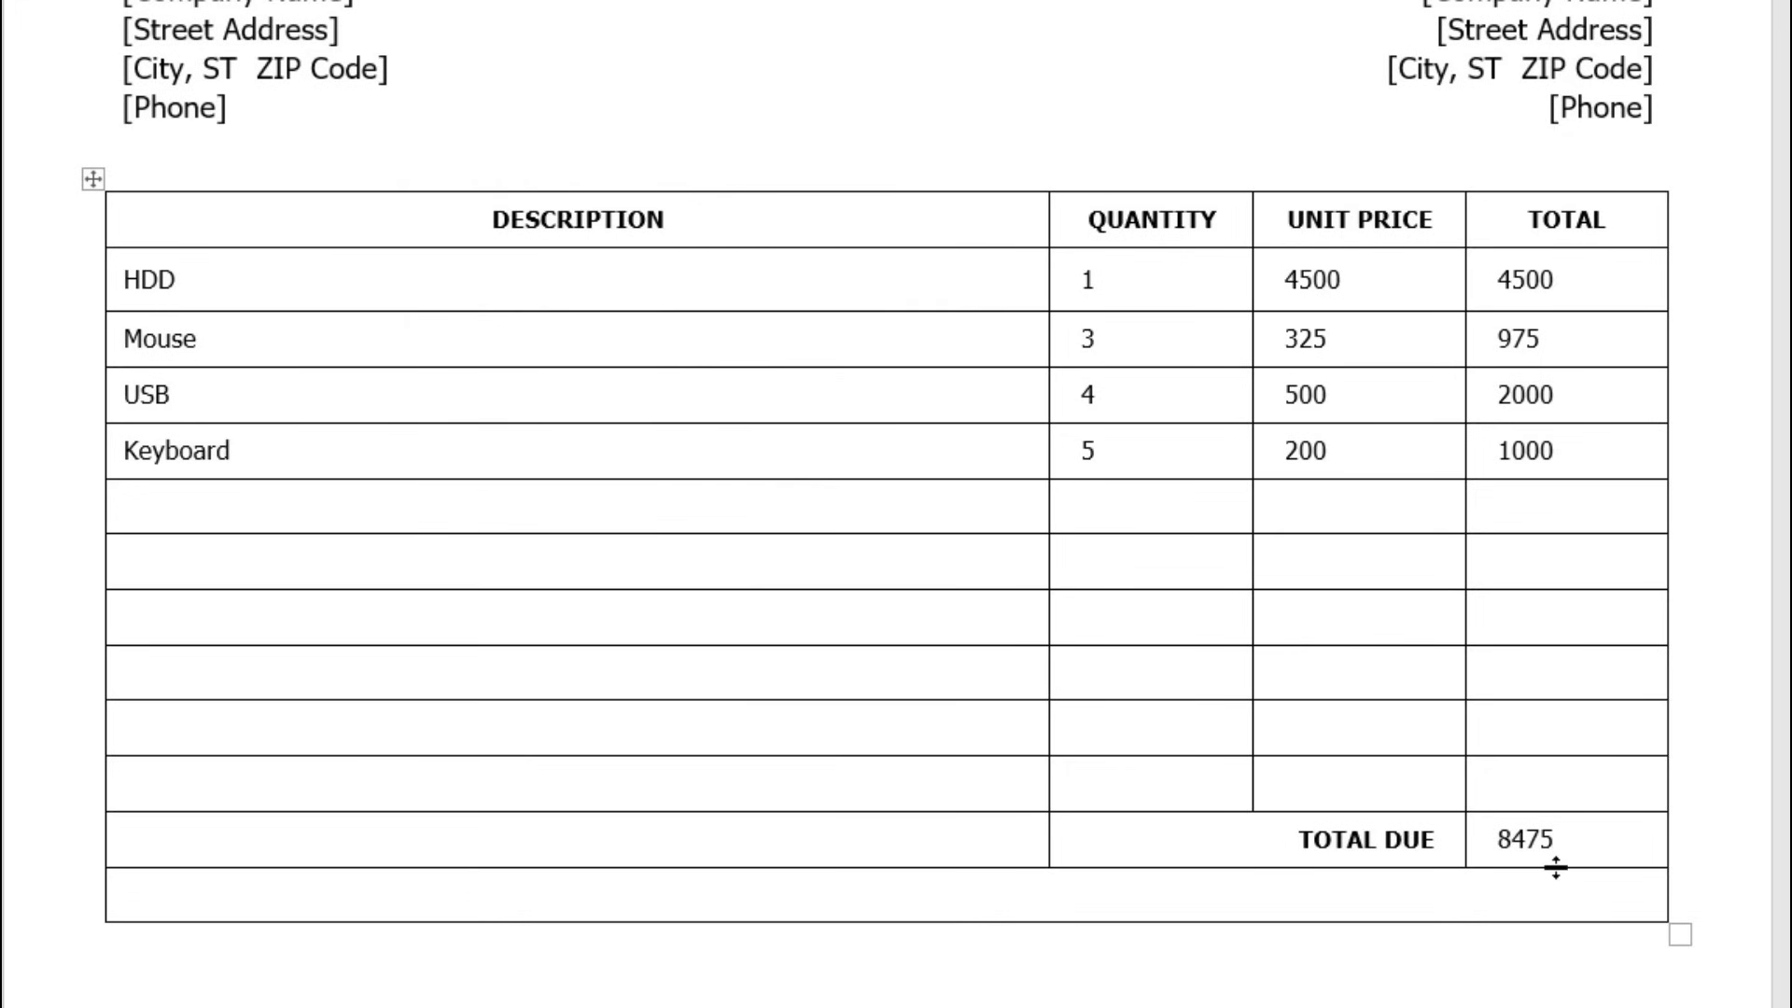
click(1487, 833)
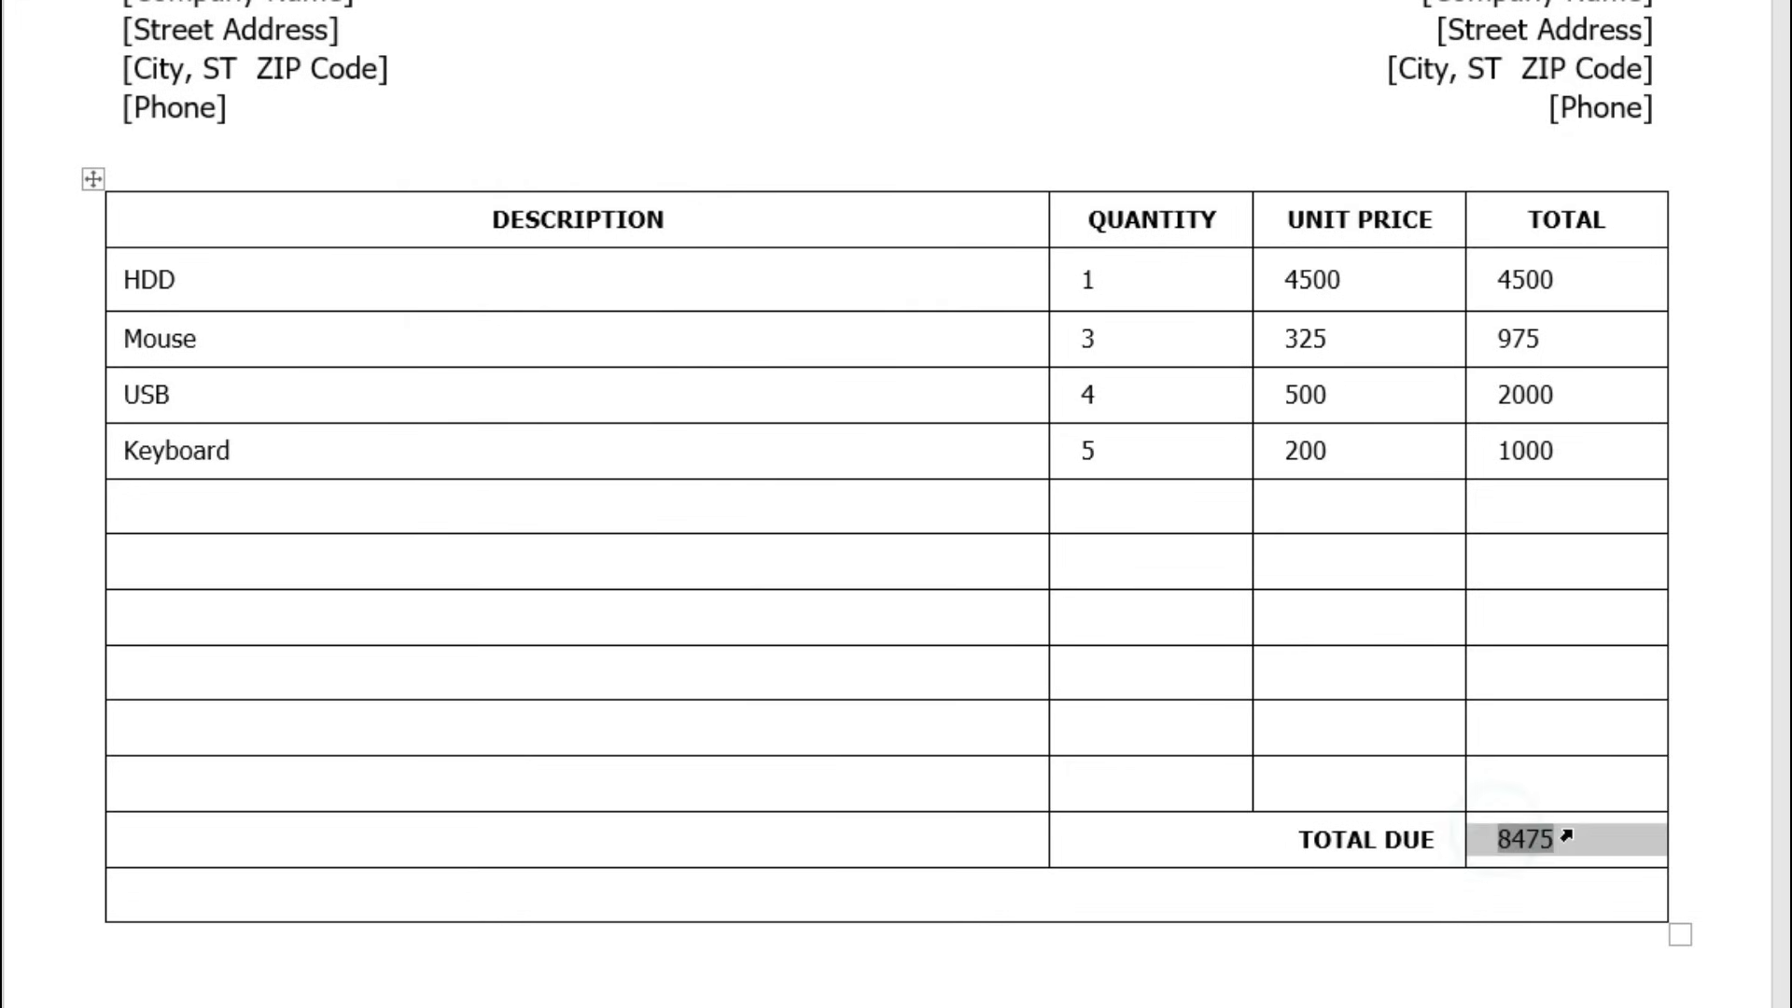
click(304, 884)
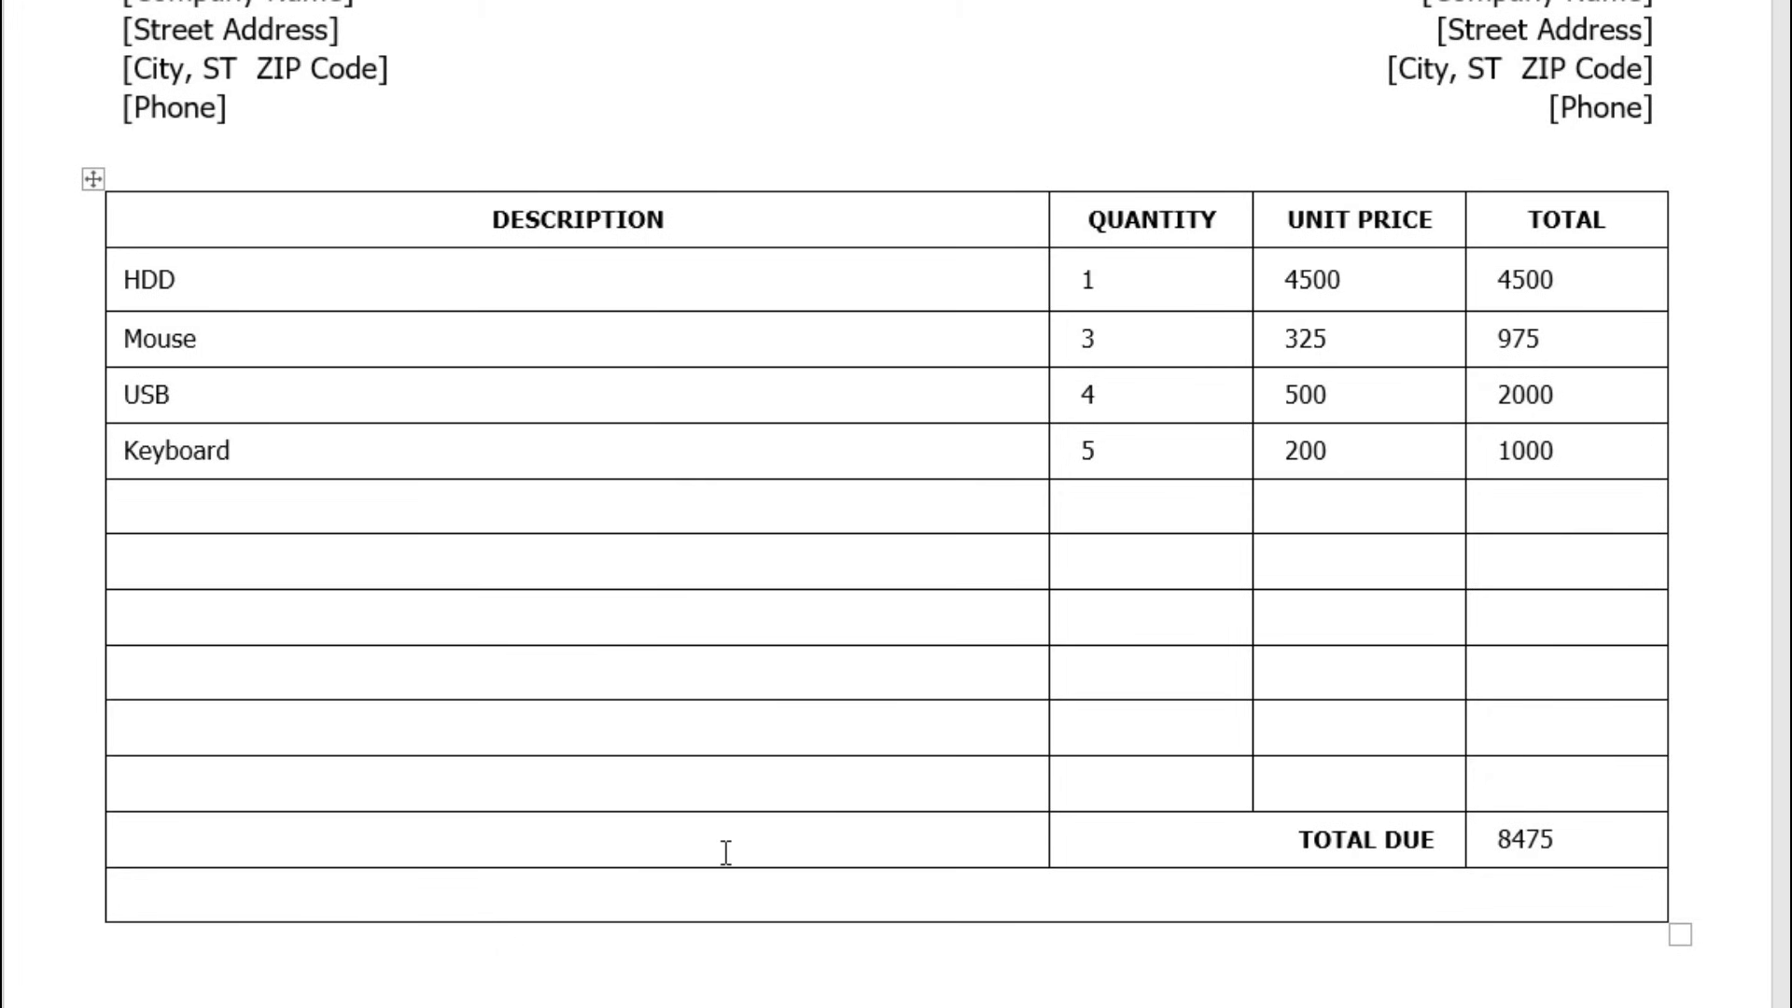
- Trace across the header columns and along the TOTAL DUE row to locate its cell
click(753, 217)
click(1120, 220)
click(1596, 219)
click(932, 836)
click(1260, 843)
click(1605, 832)
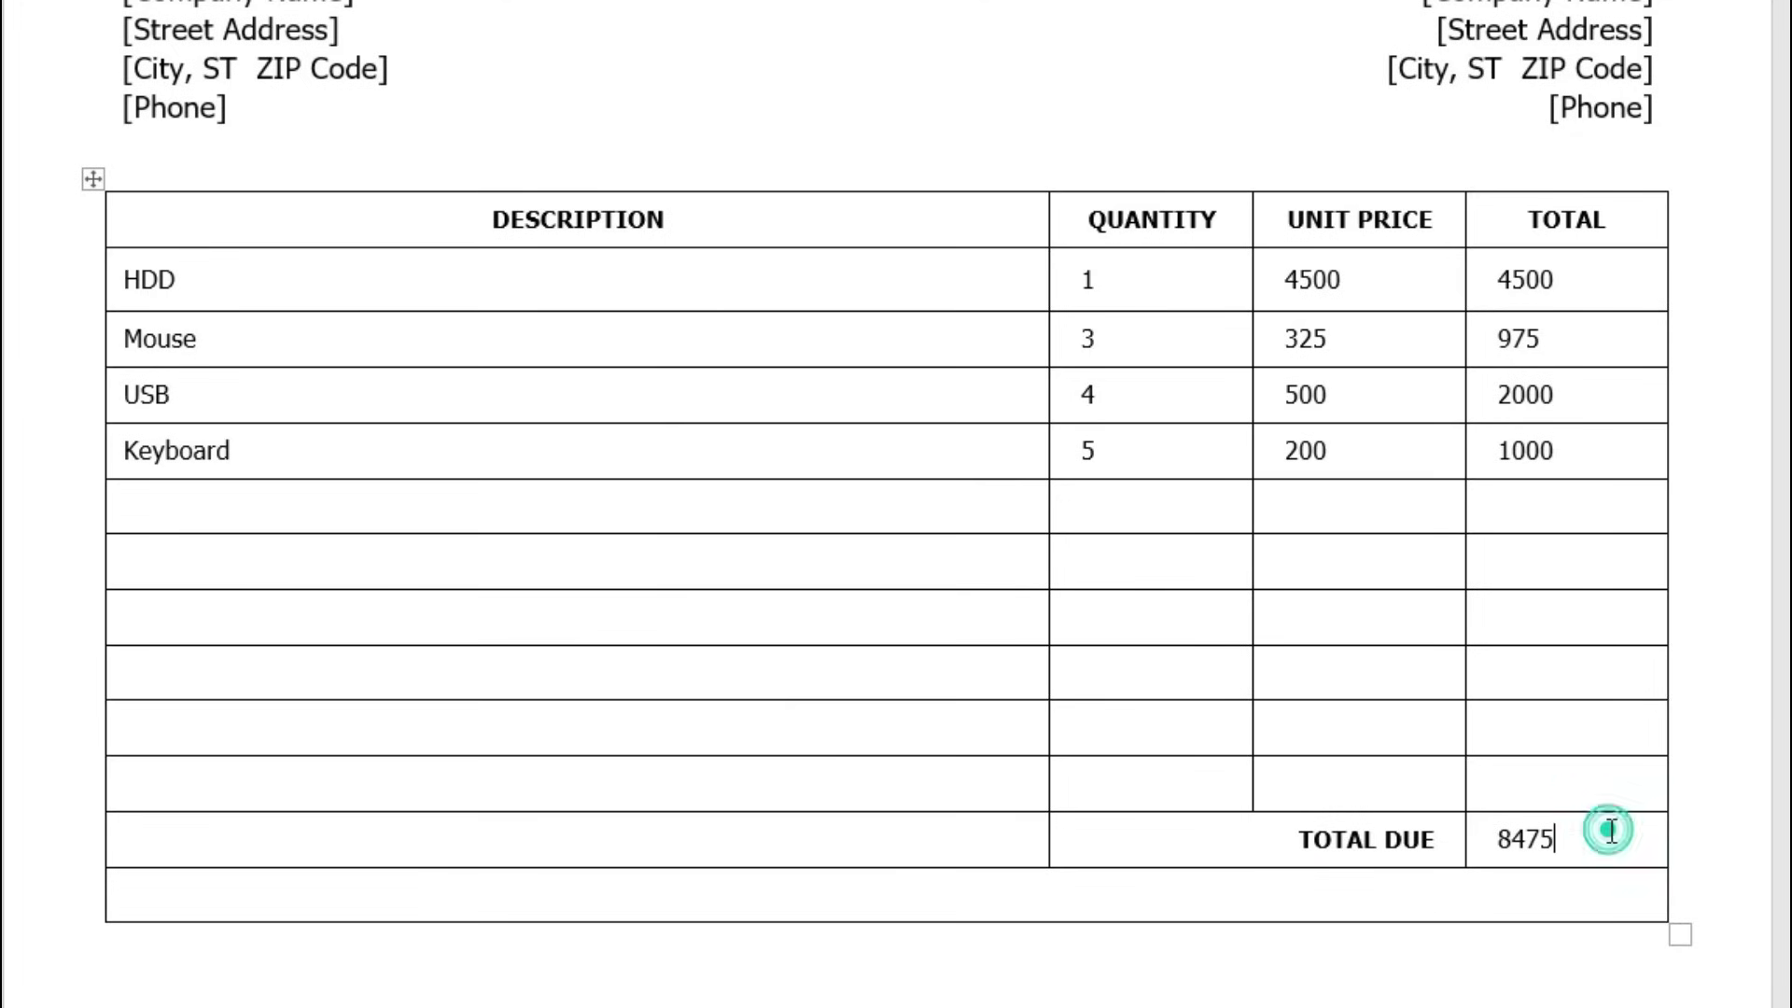
click(798, 840)
click(1191, 839)
click(1605, 838)
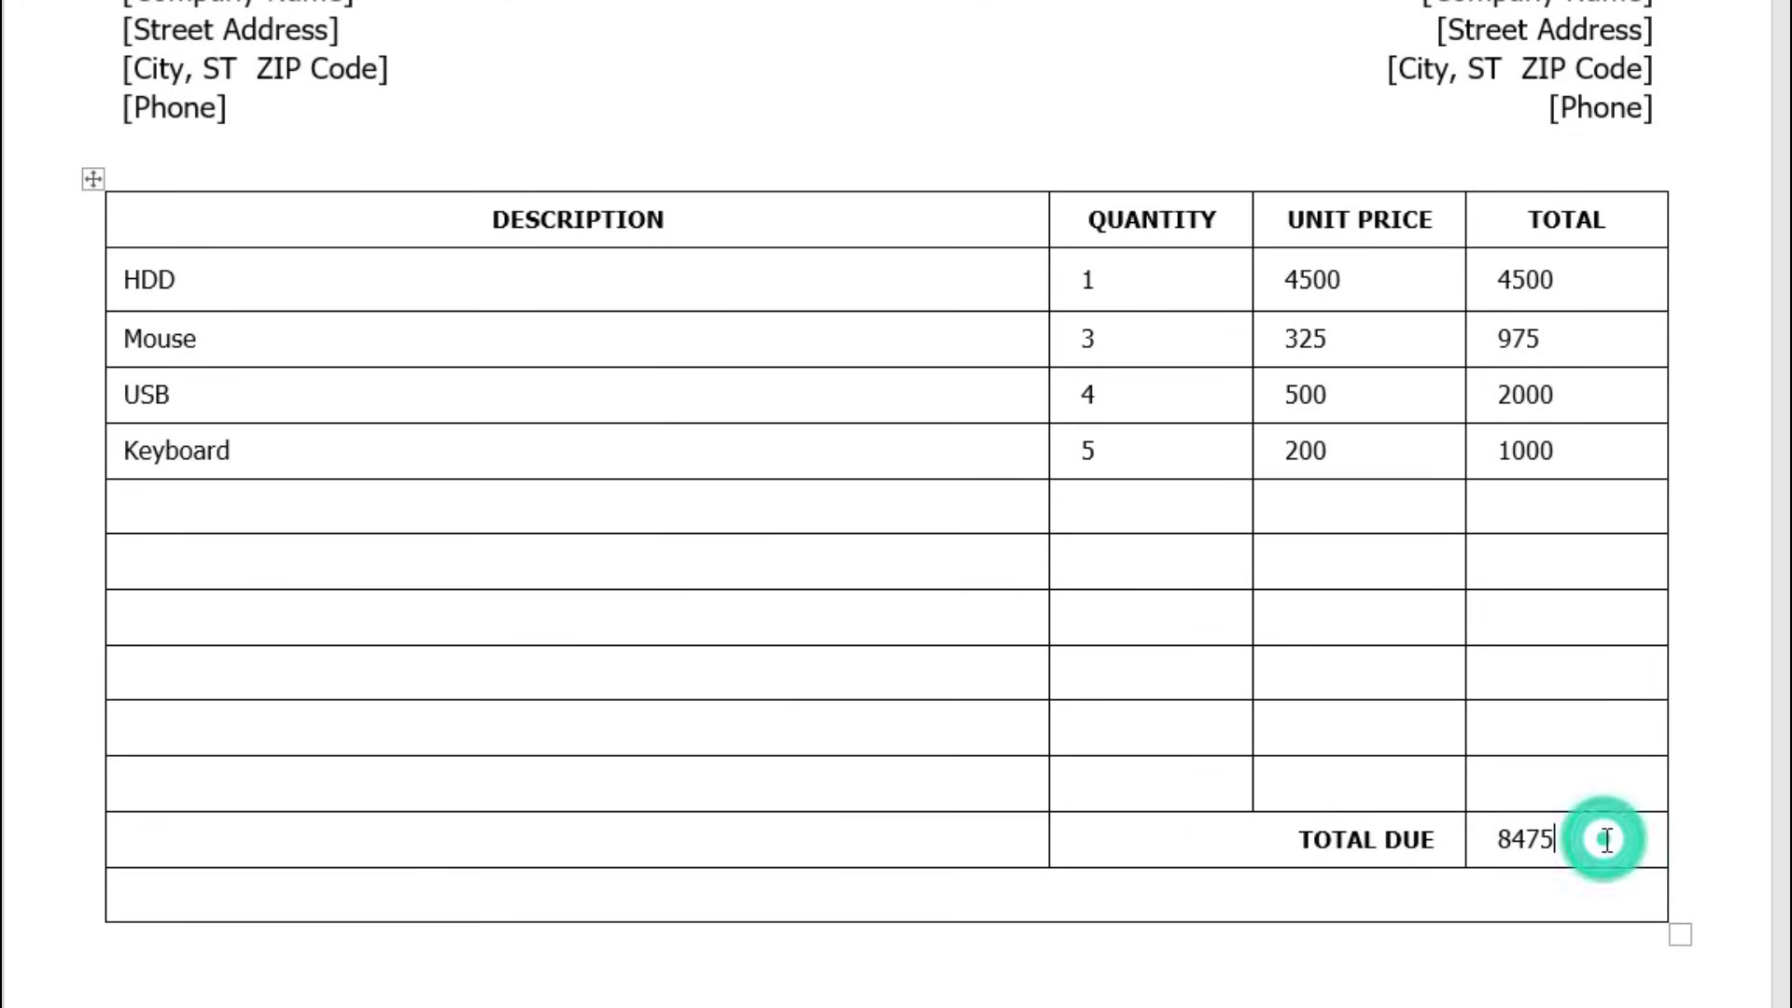
- Highlight the HDD total 4500 and the TOTAL DUE value 8475
click(936, 837)
click(1272, 836)
double_click(1557, 836)
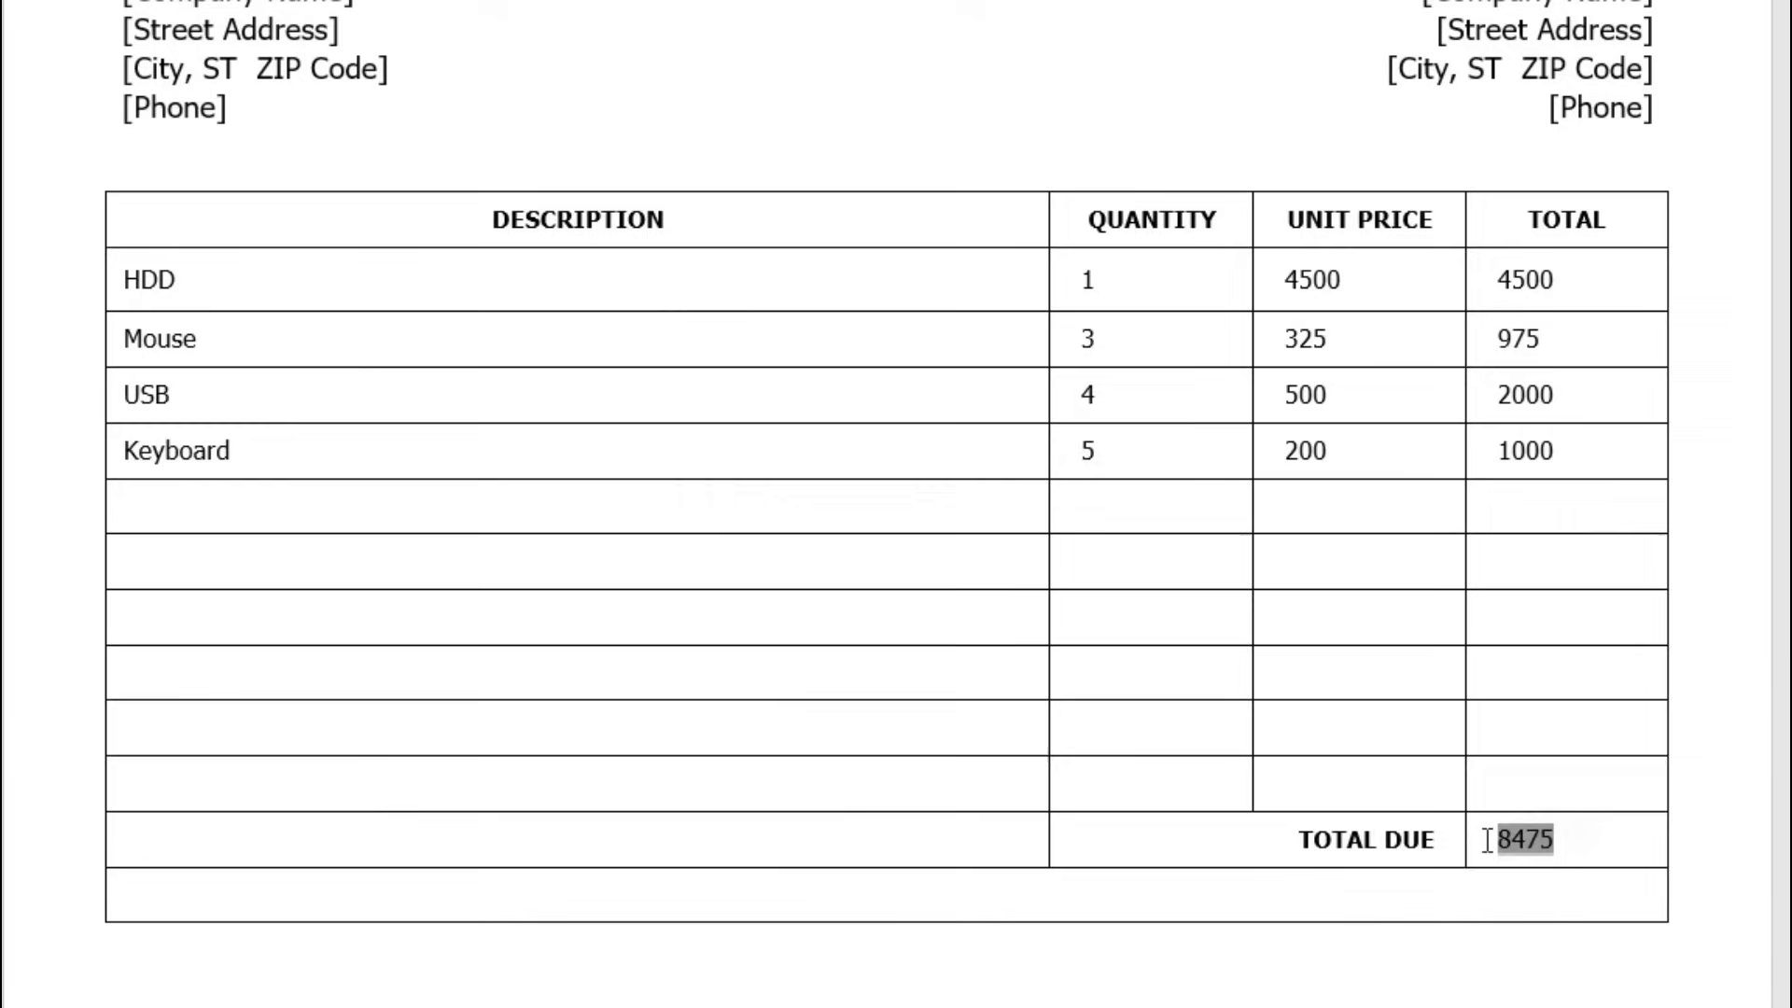
drag(1628, 273, 1480, 277)
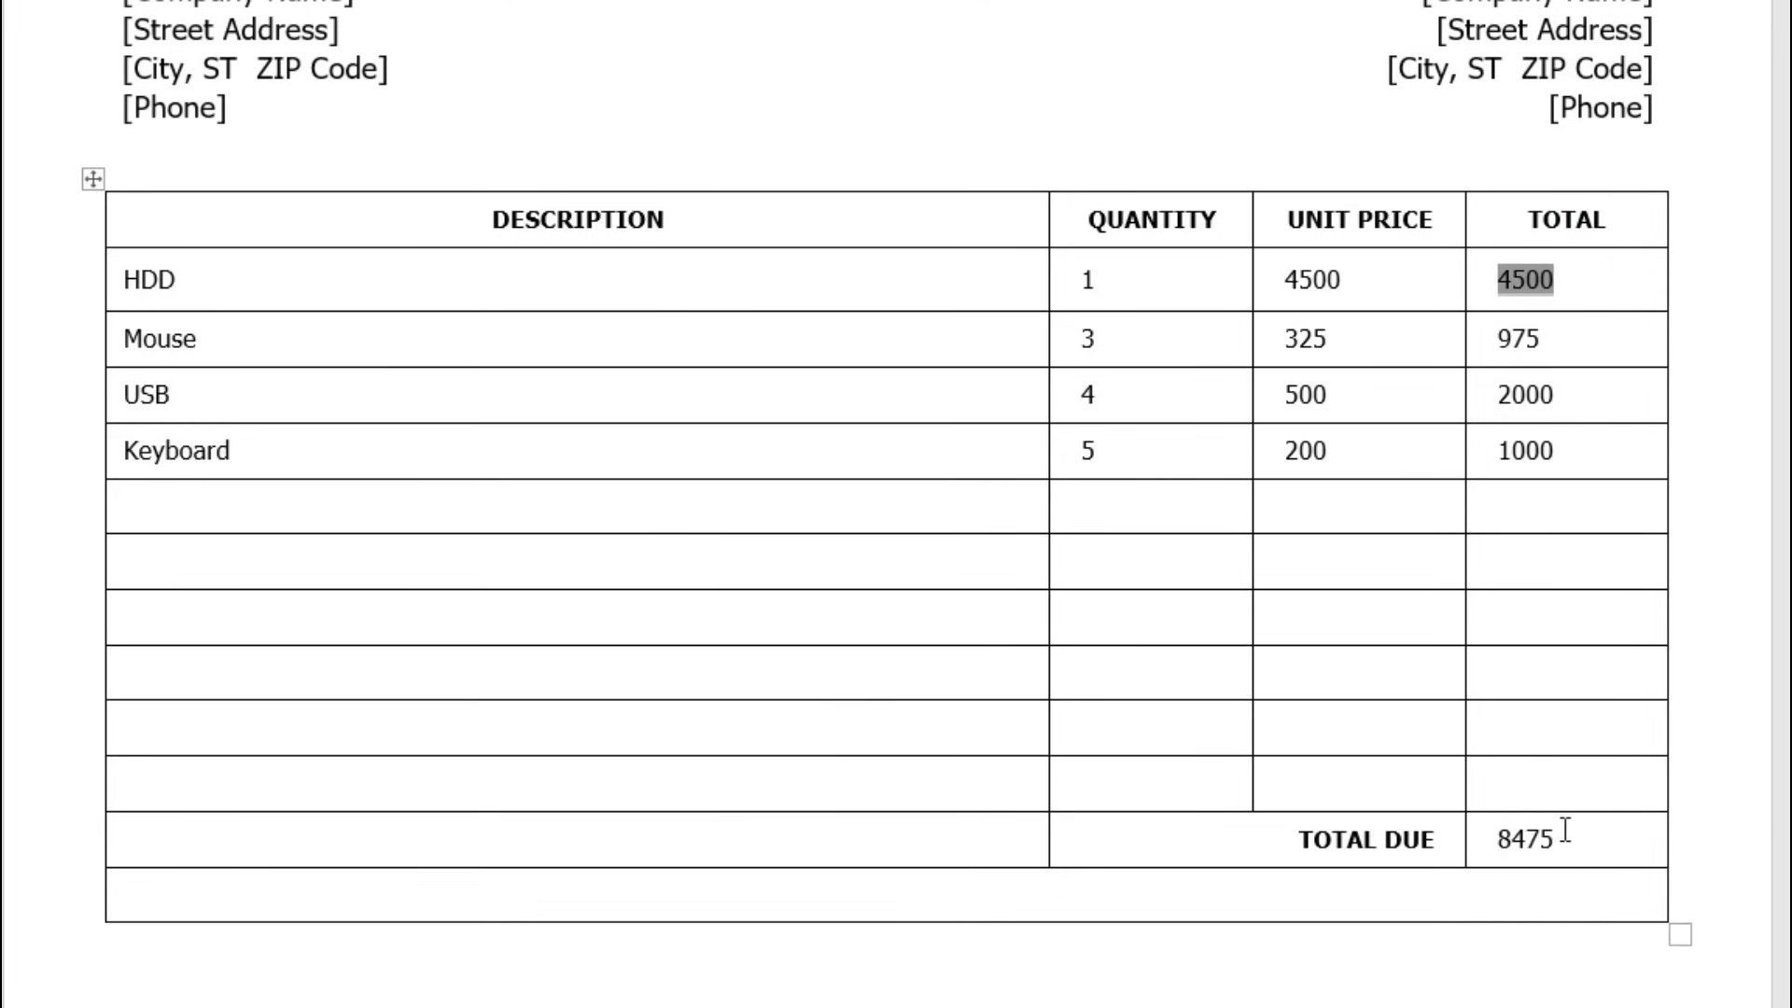
drag(1565, 832, 1493, 833)
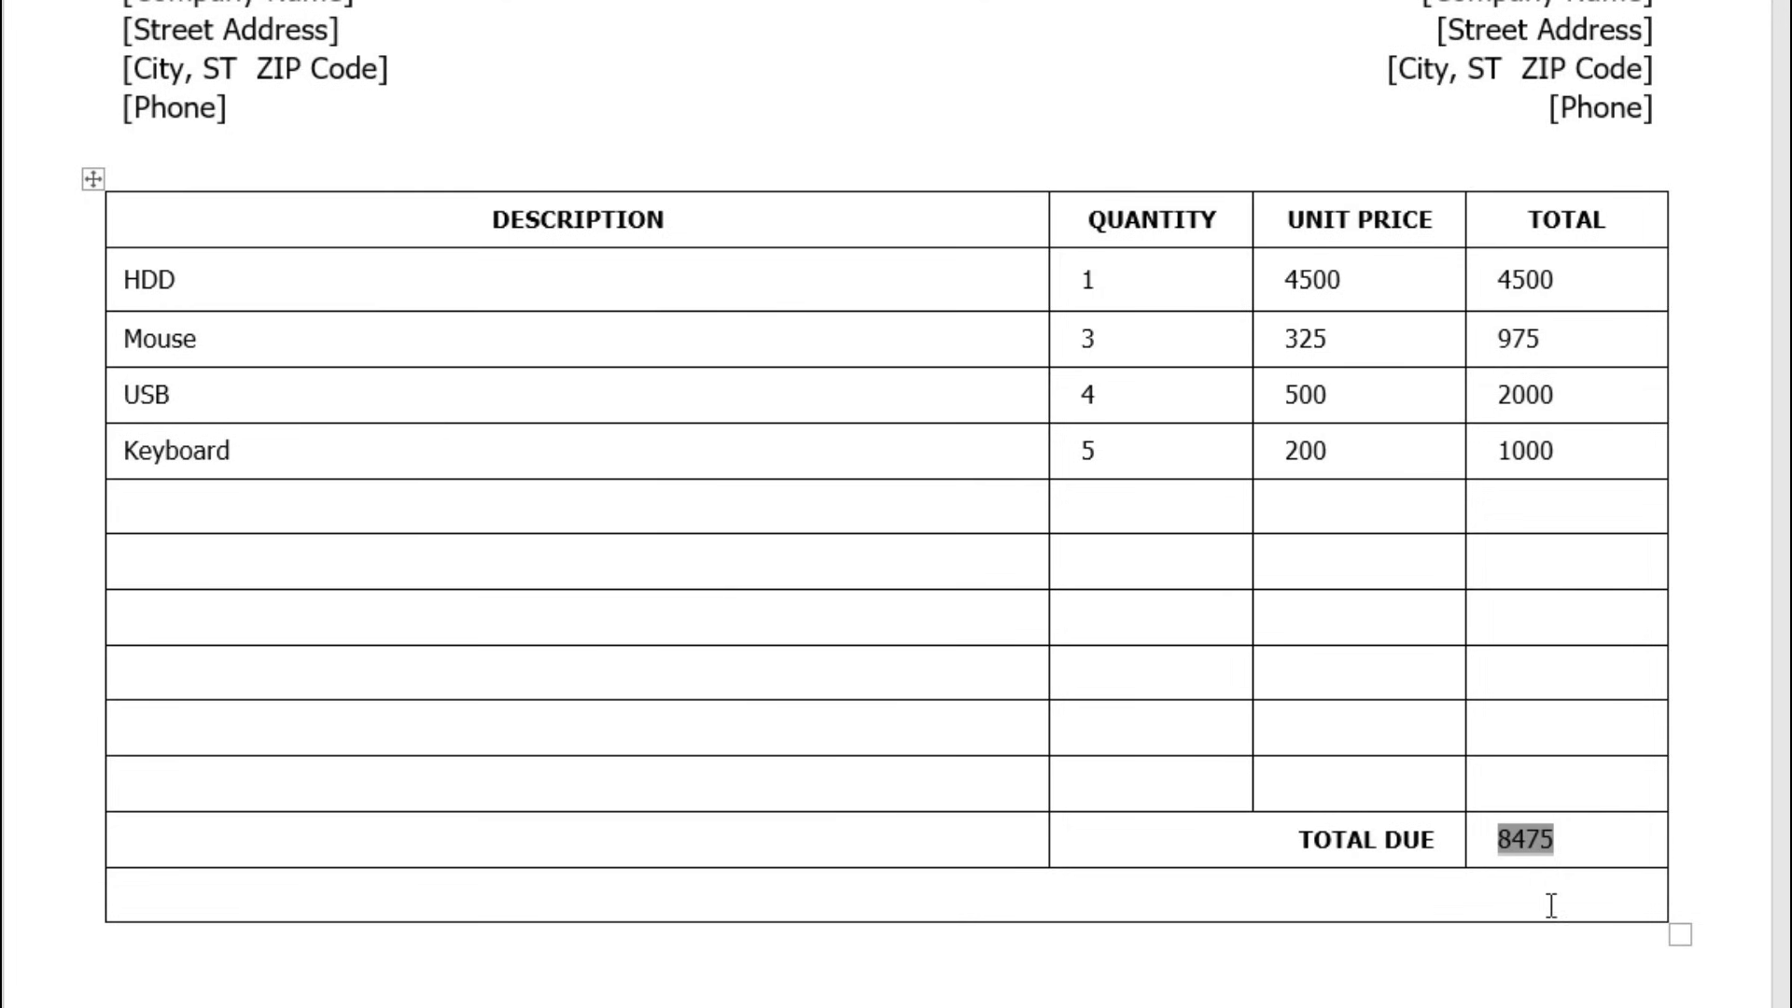
click(1596, 840)
click(1271, 894)
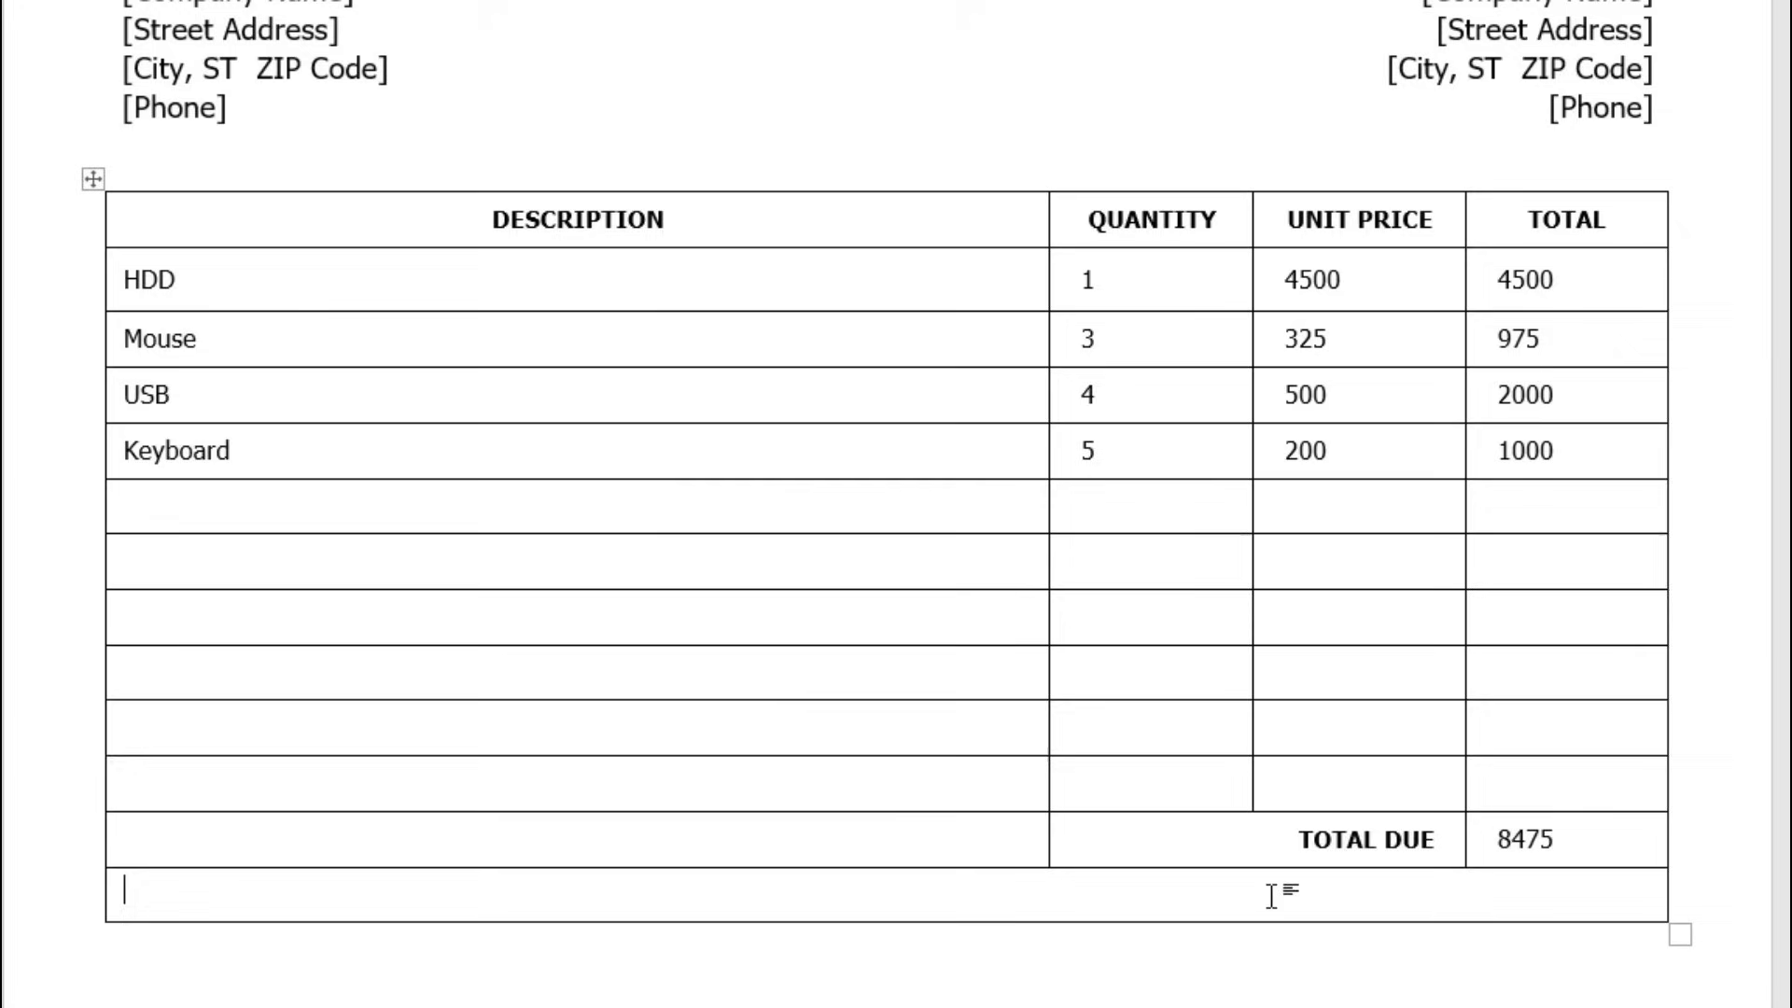
- Start a field in the bottom row and count down the TOTAL column to row 12
key(ctrl+F9)
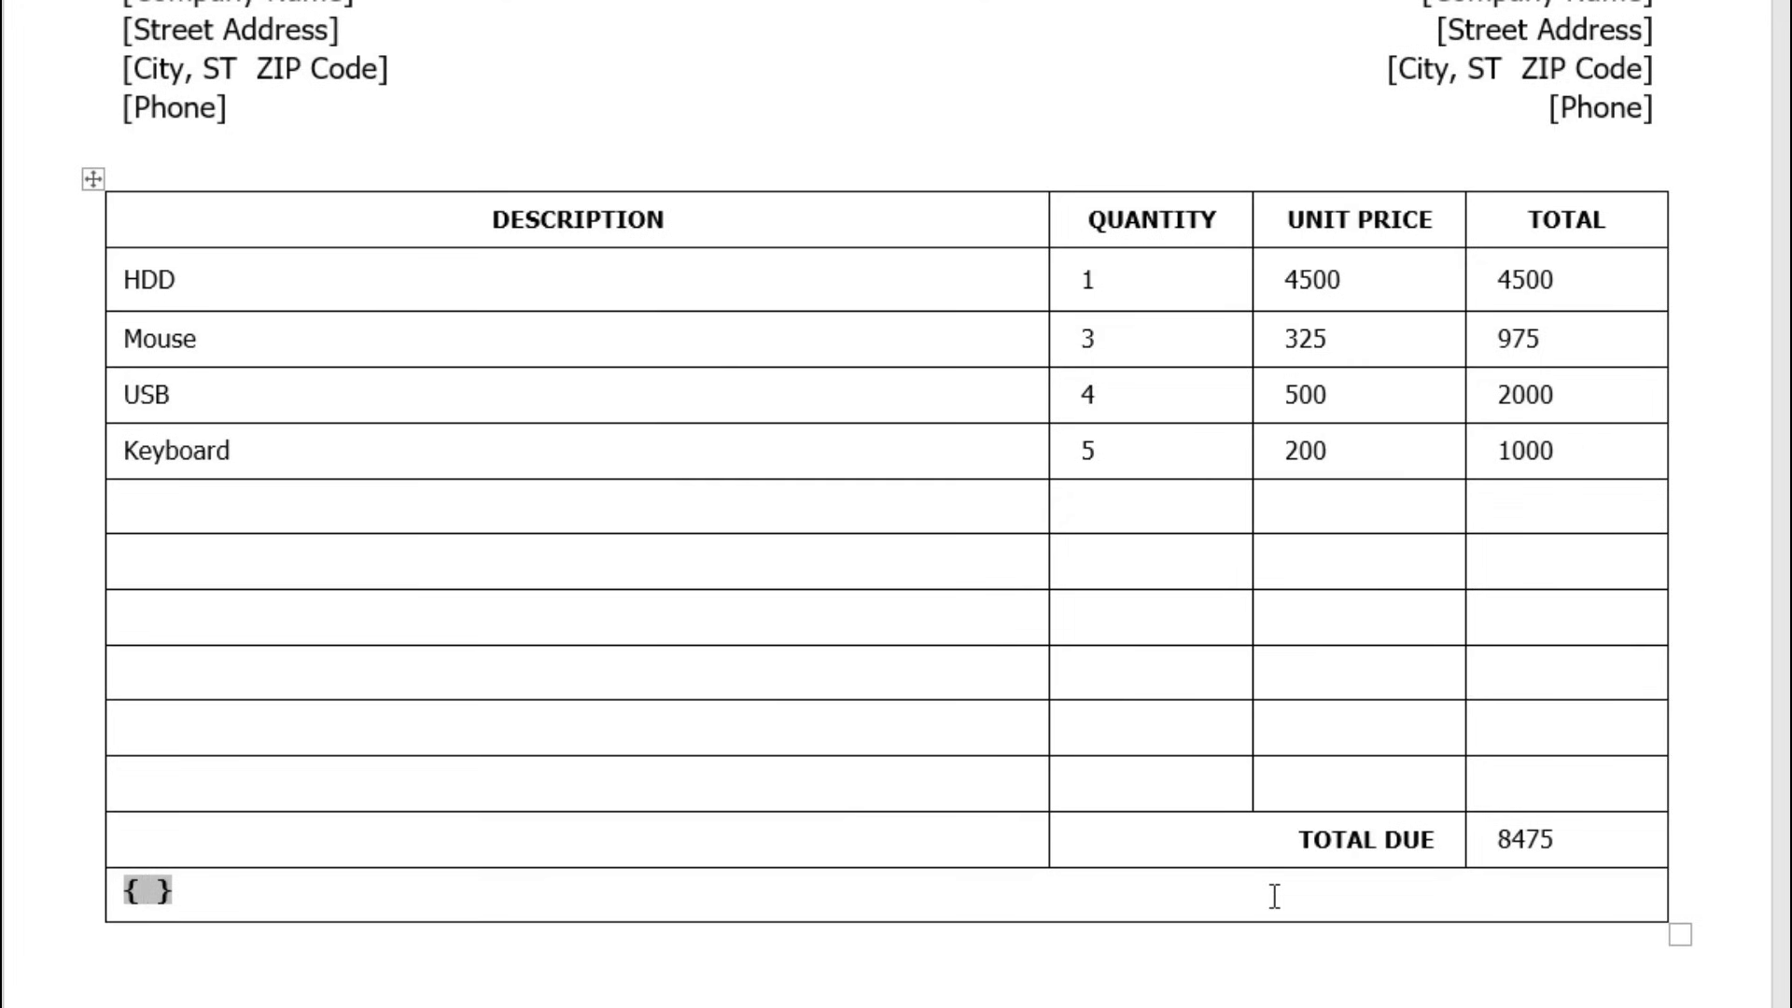
text(=)
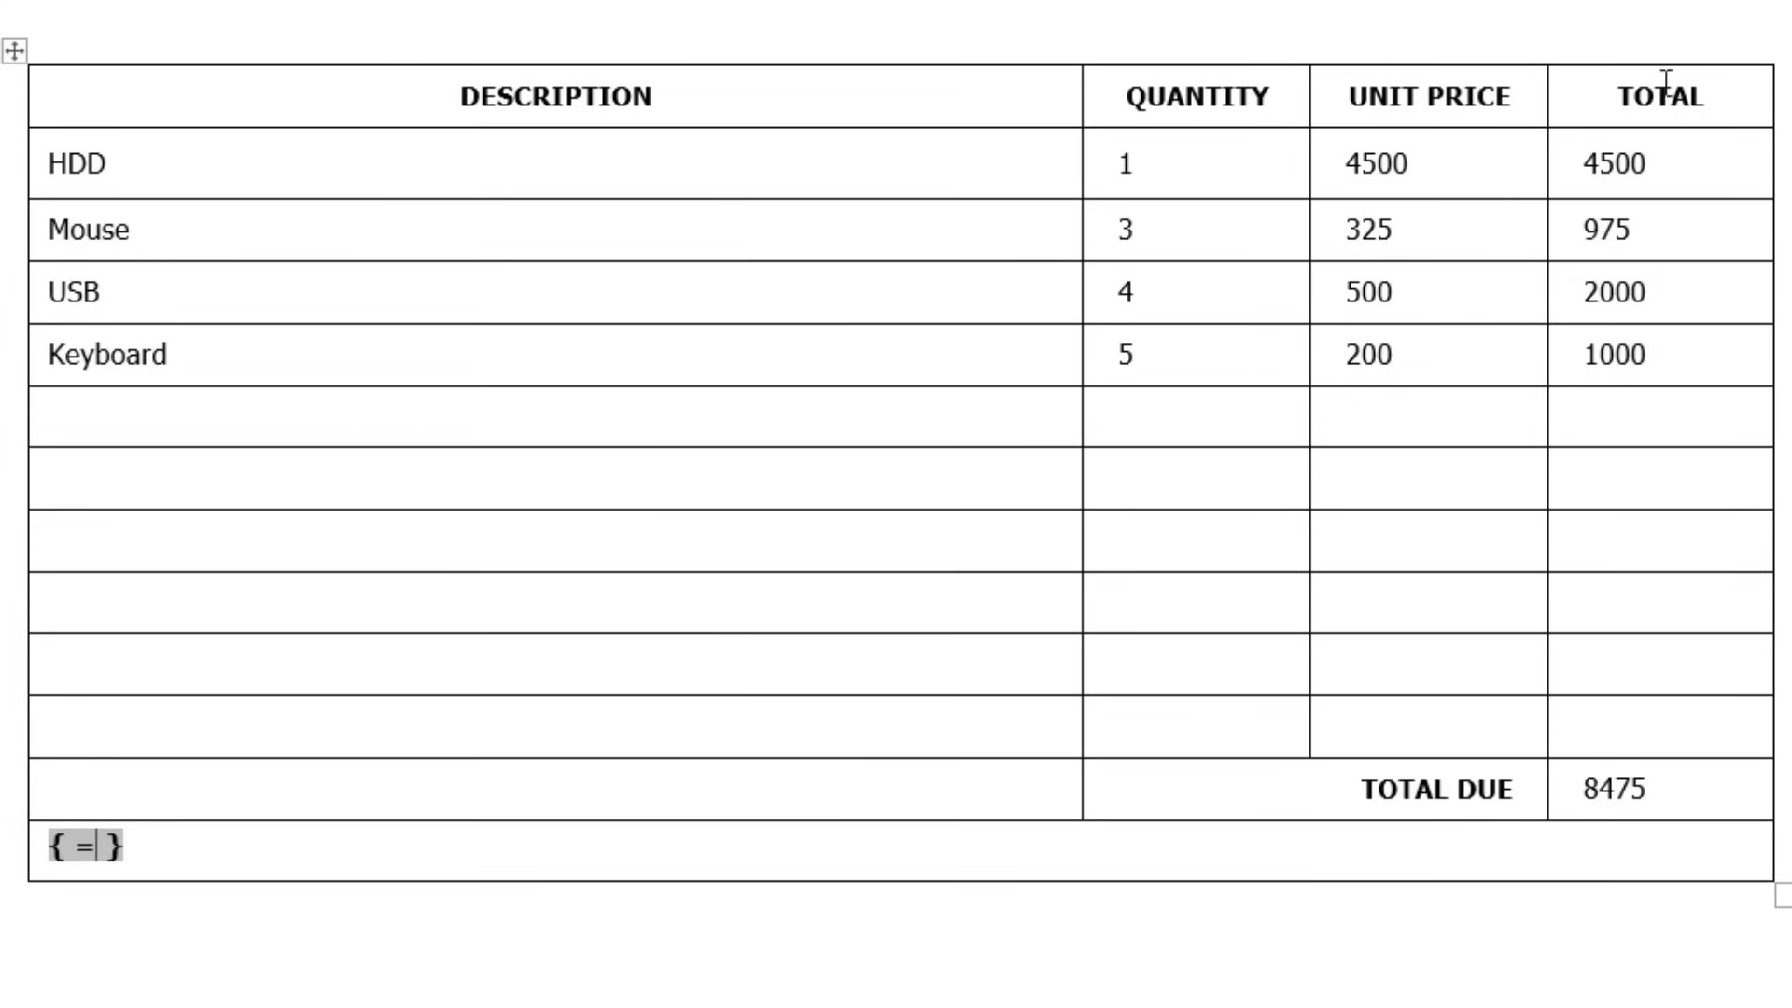
click(1721, 107)
click(1724, 164)
click(1724, 228)
click(1722, 295)
click(1715, 412)
click(1704, 481)
click(1704, 540)
click(1704, 592)
click(1694, 661)
click(1686, 732)
click(1686, 792)
- Complete the field as =c12\*cardtext and update it to spell out the total
click(98, 849)
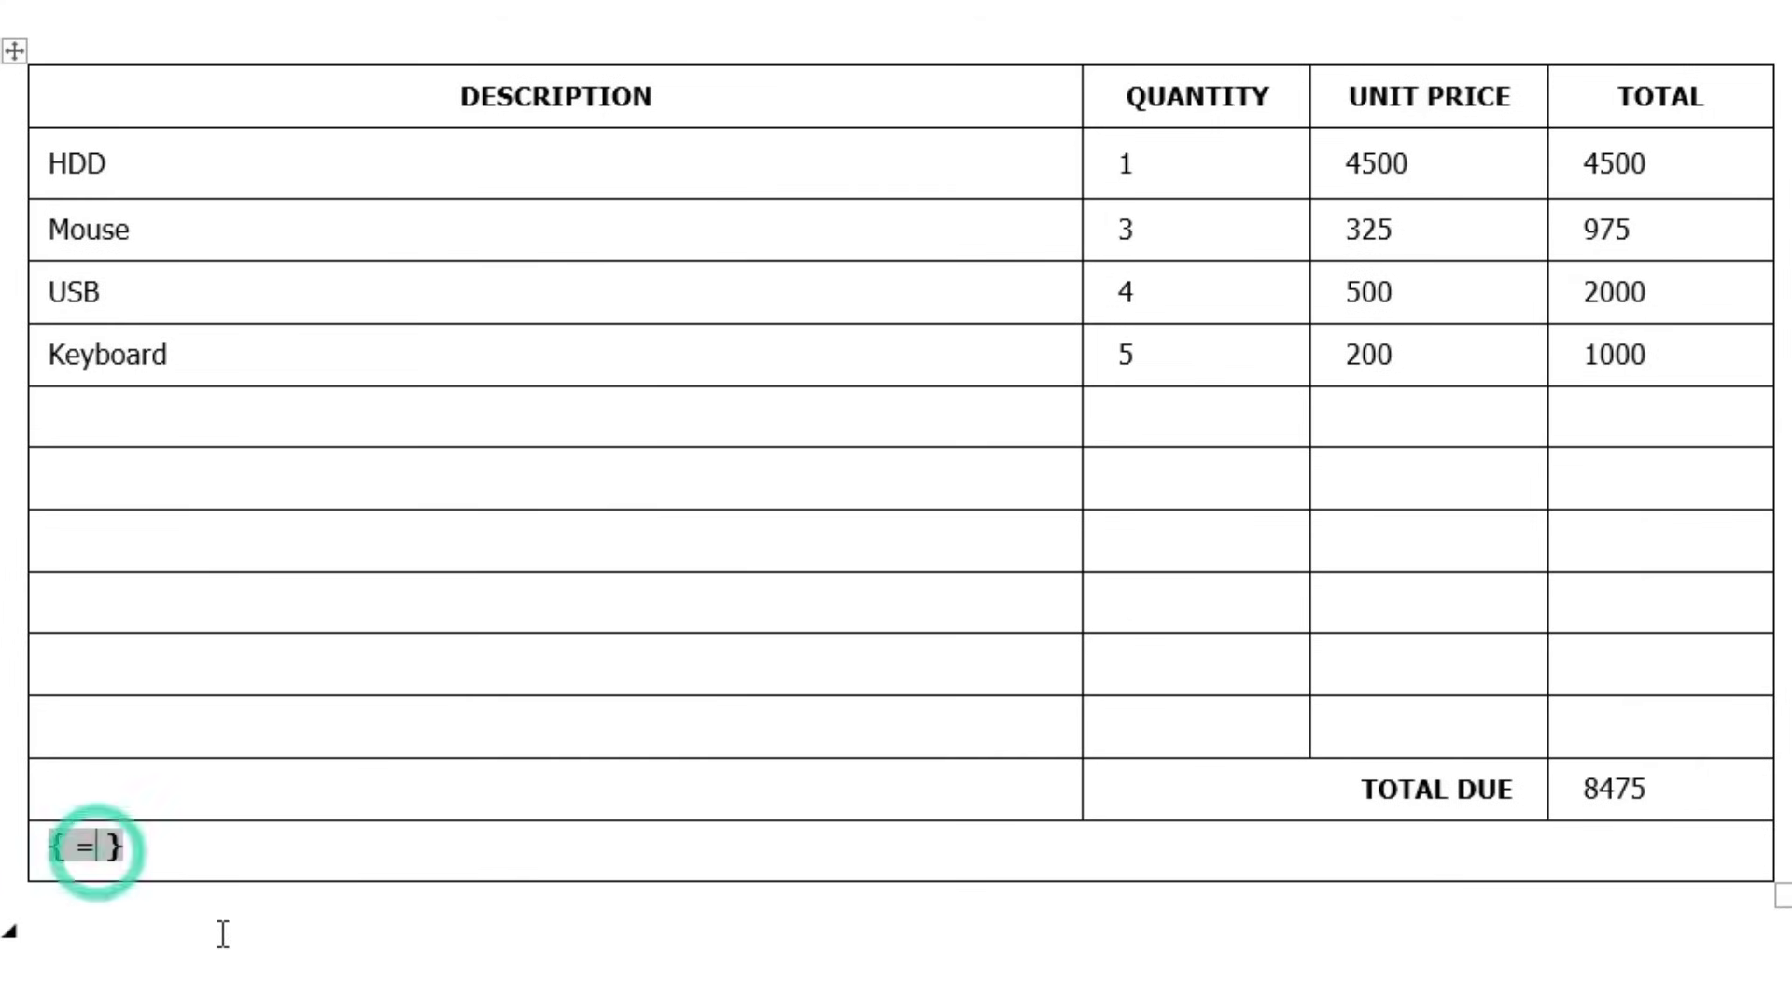
text(c12)
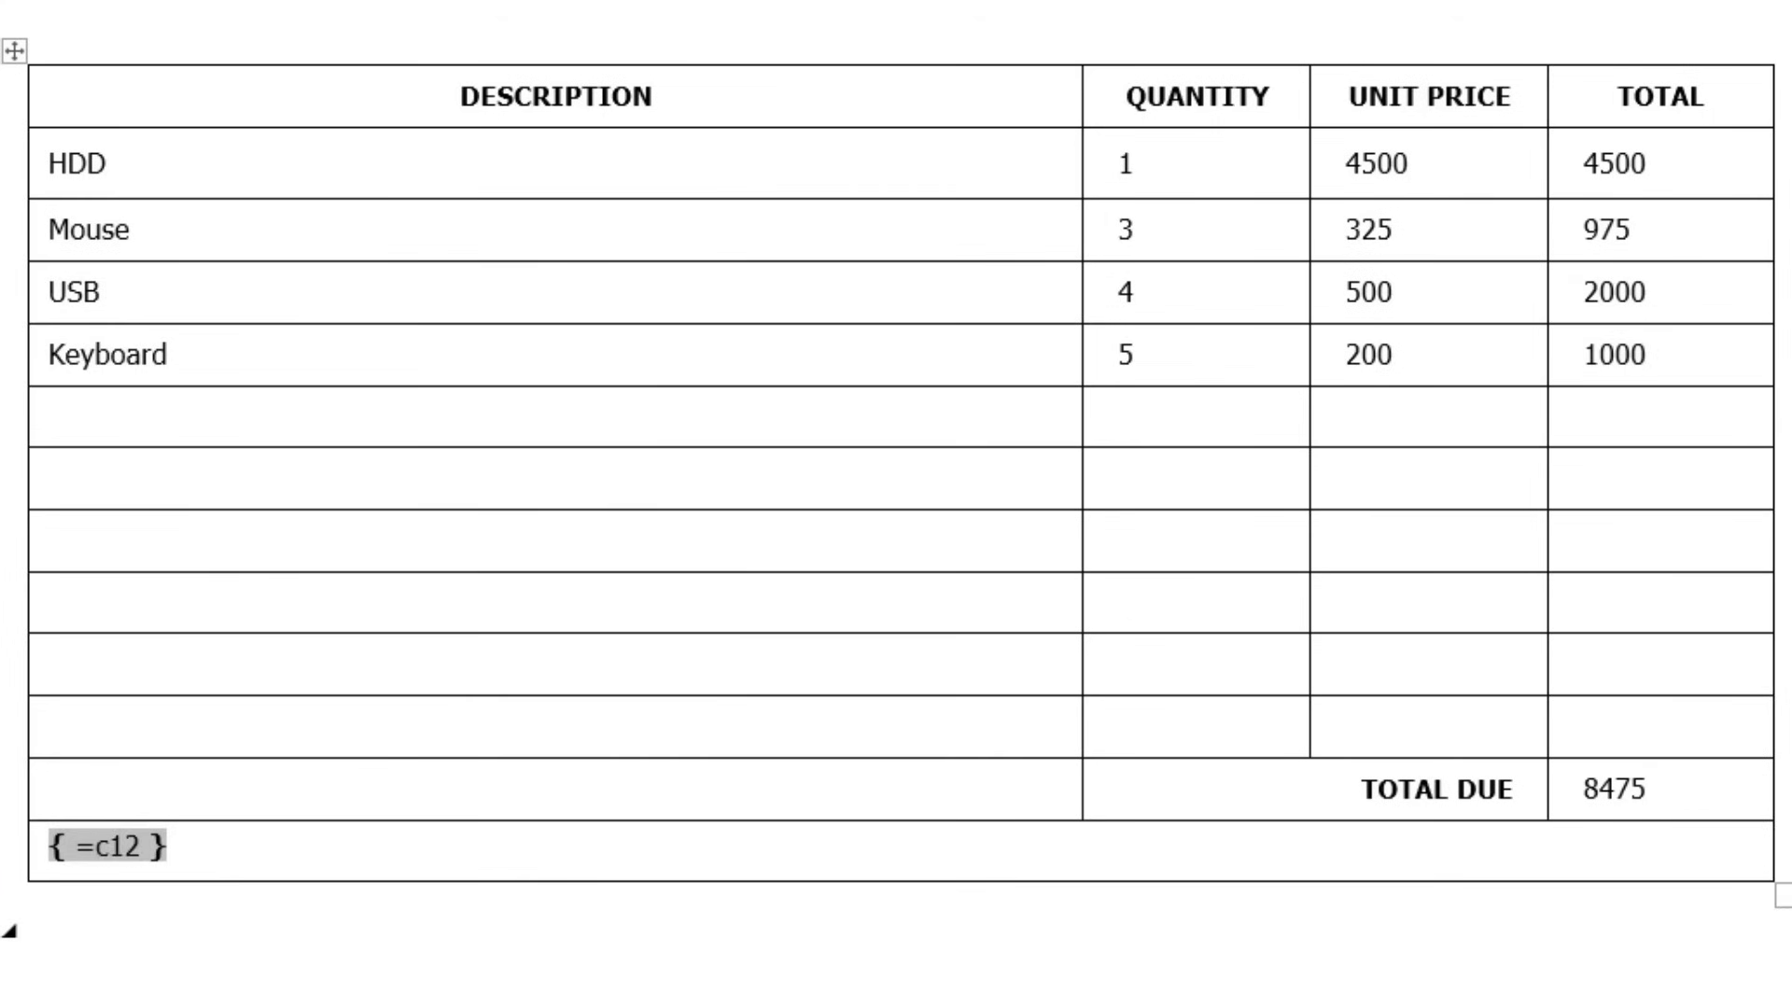
text(\)
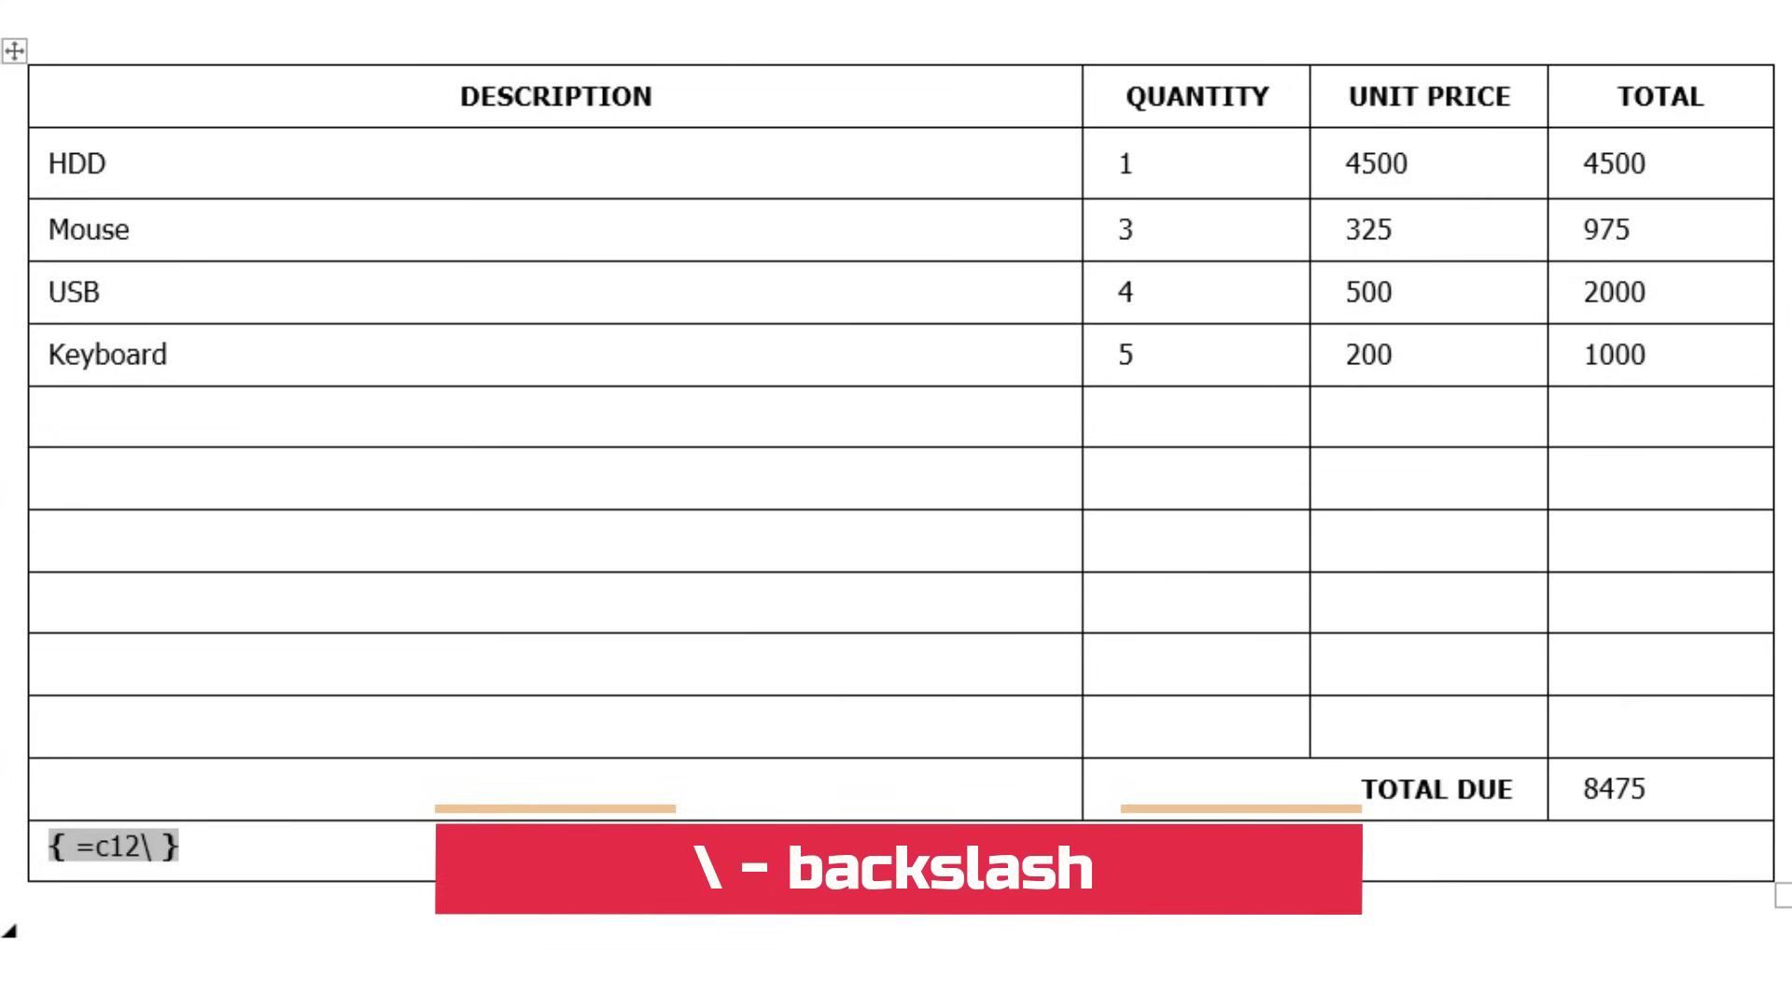
text(*)
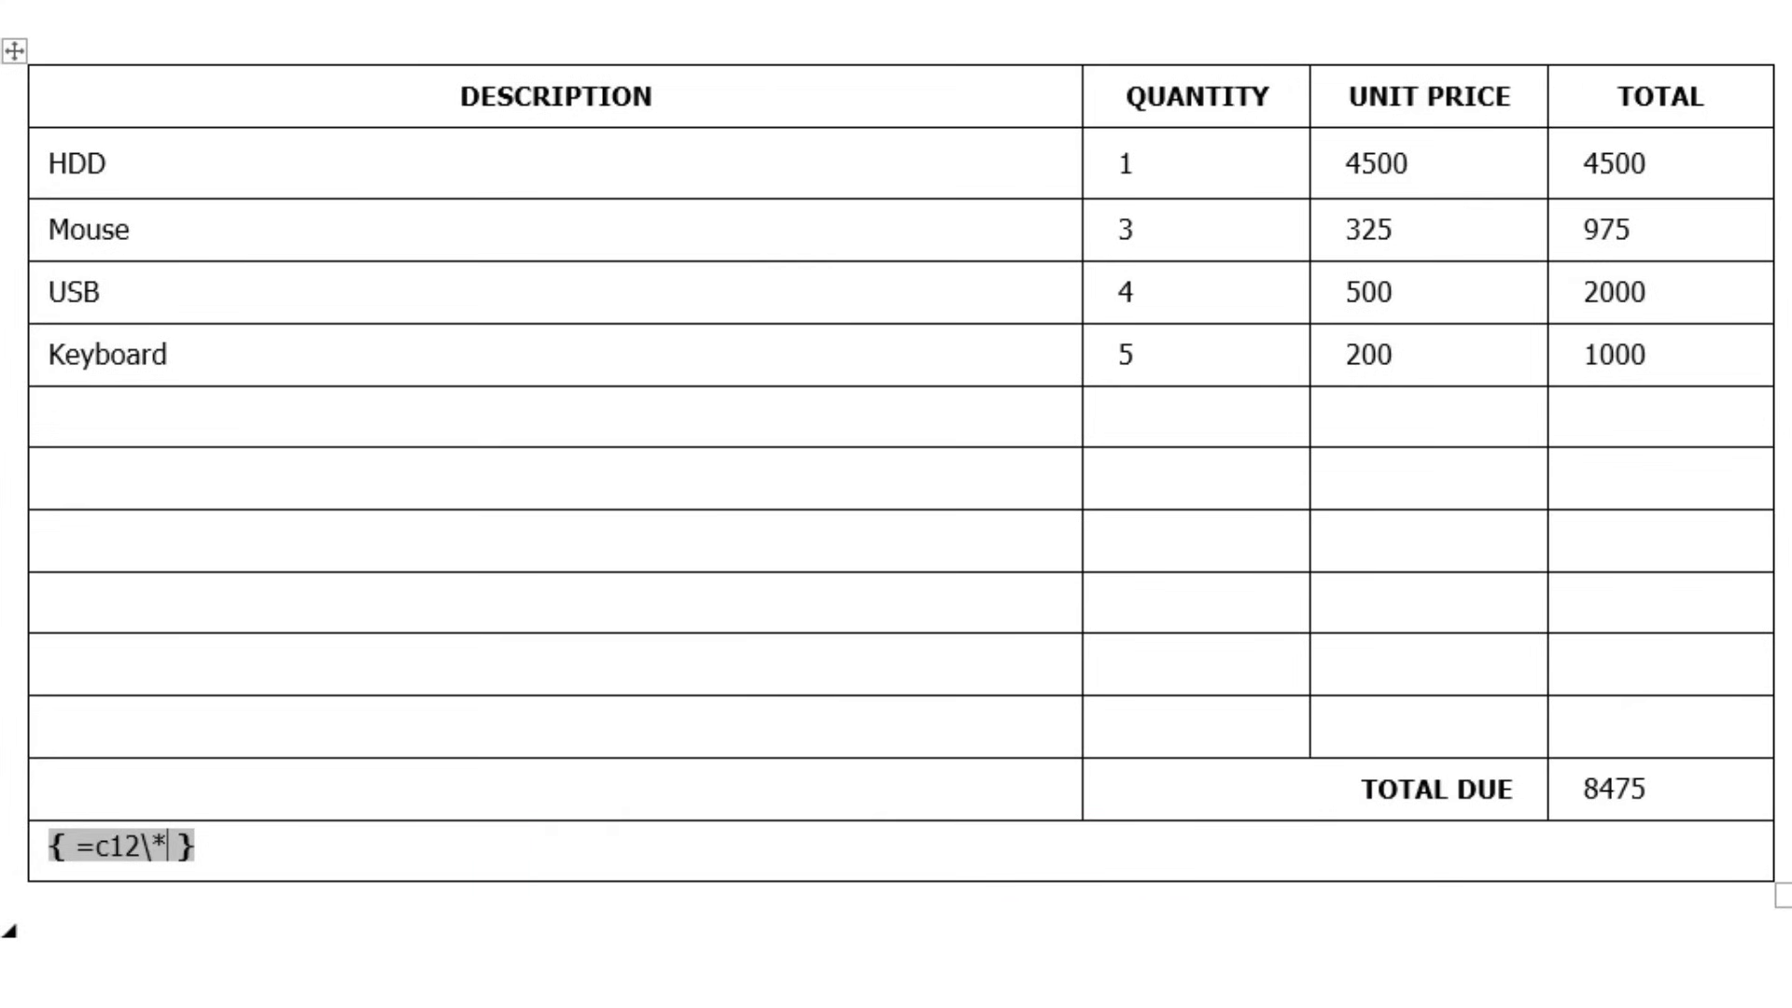
text(cardtext)
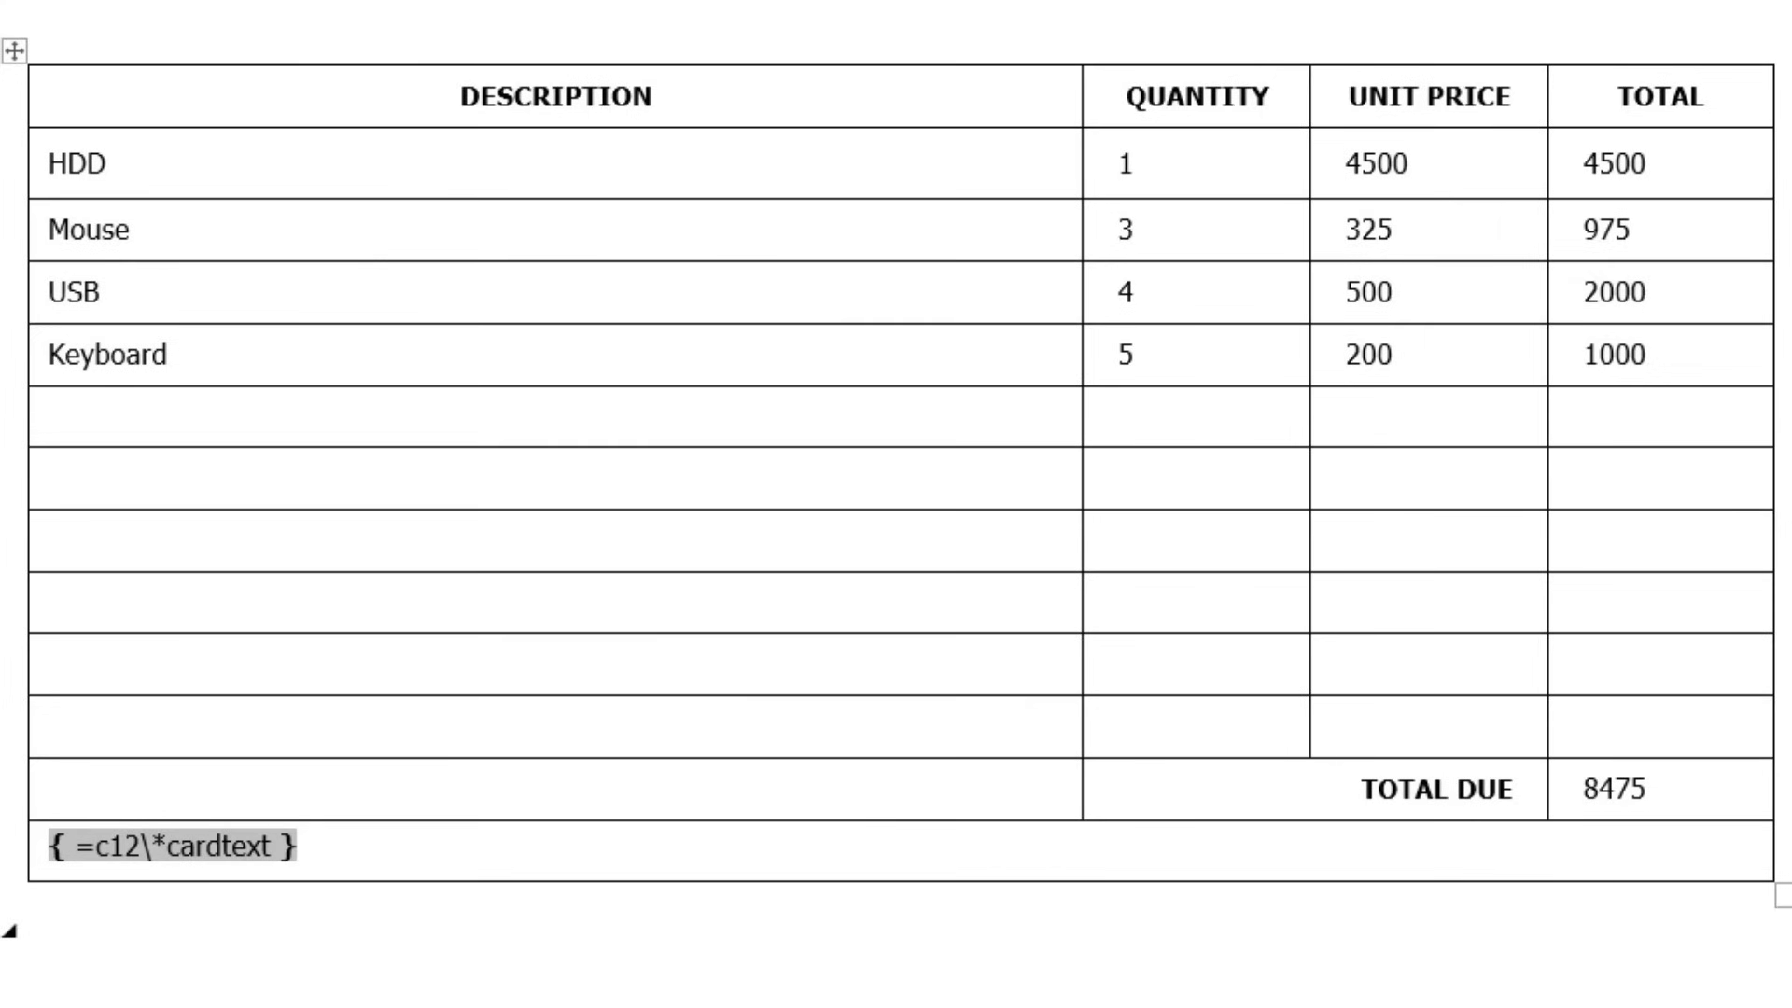
key(F9)
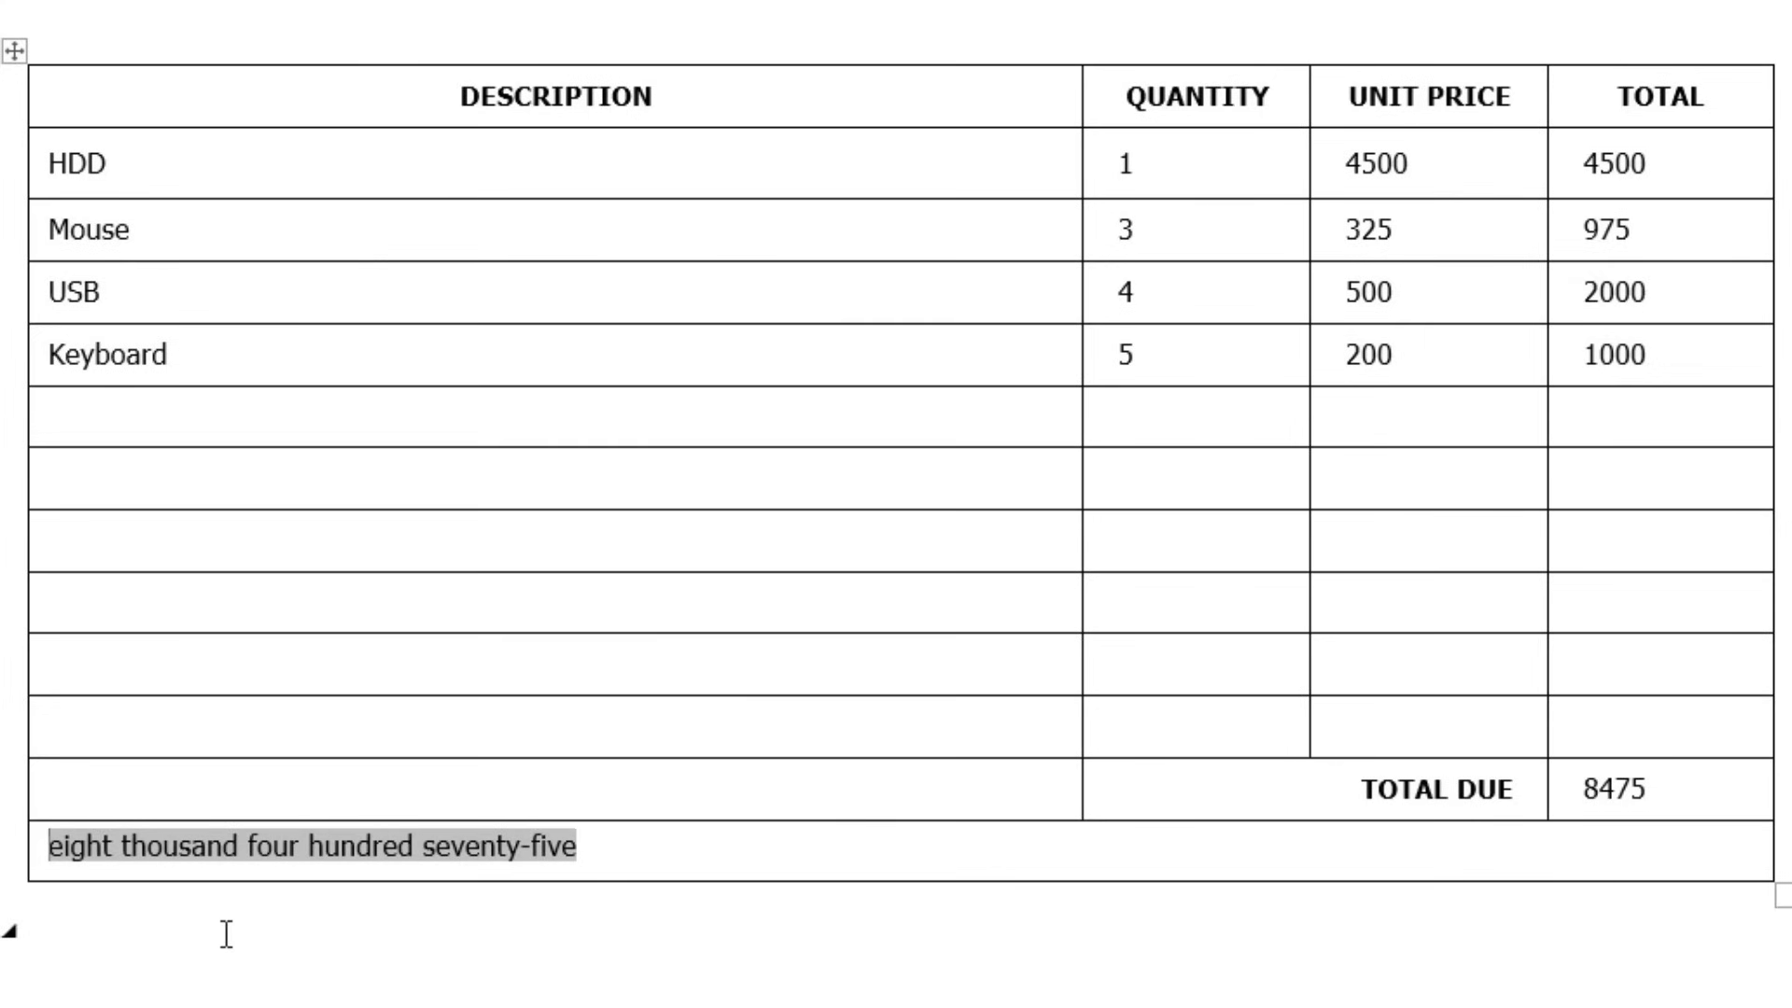
- Change the item quantities in the invoice to 10
click(717, 846)
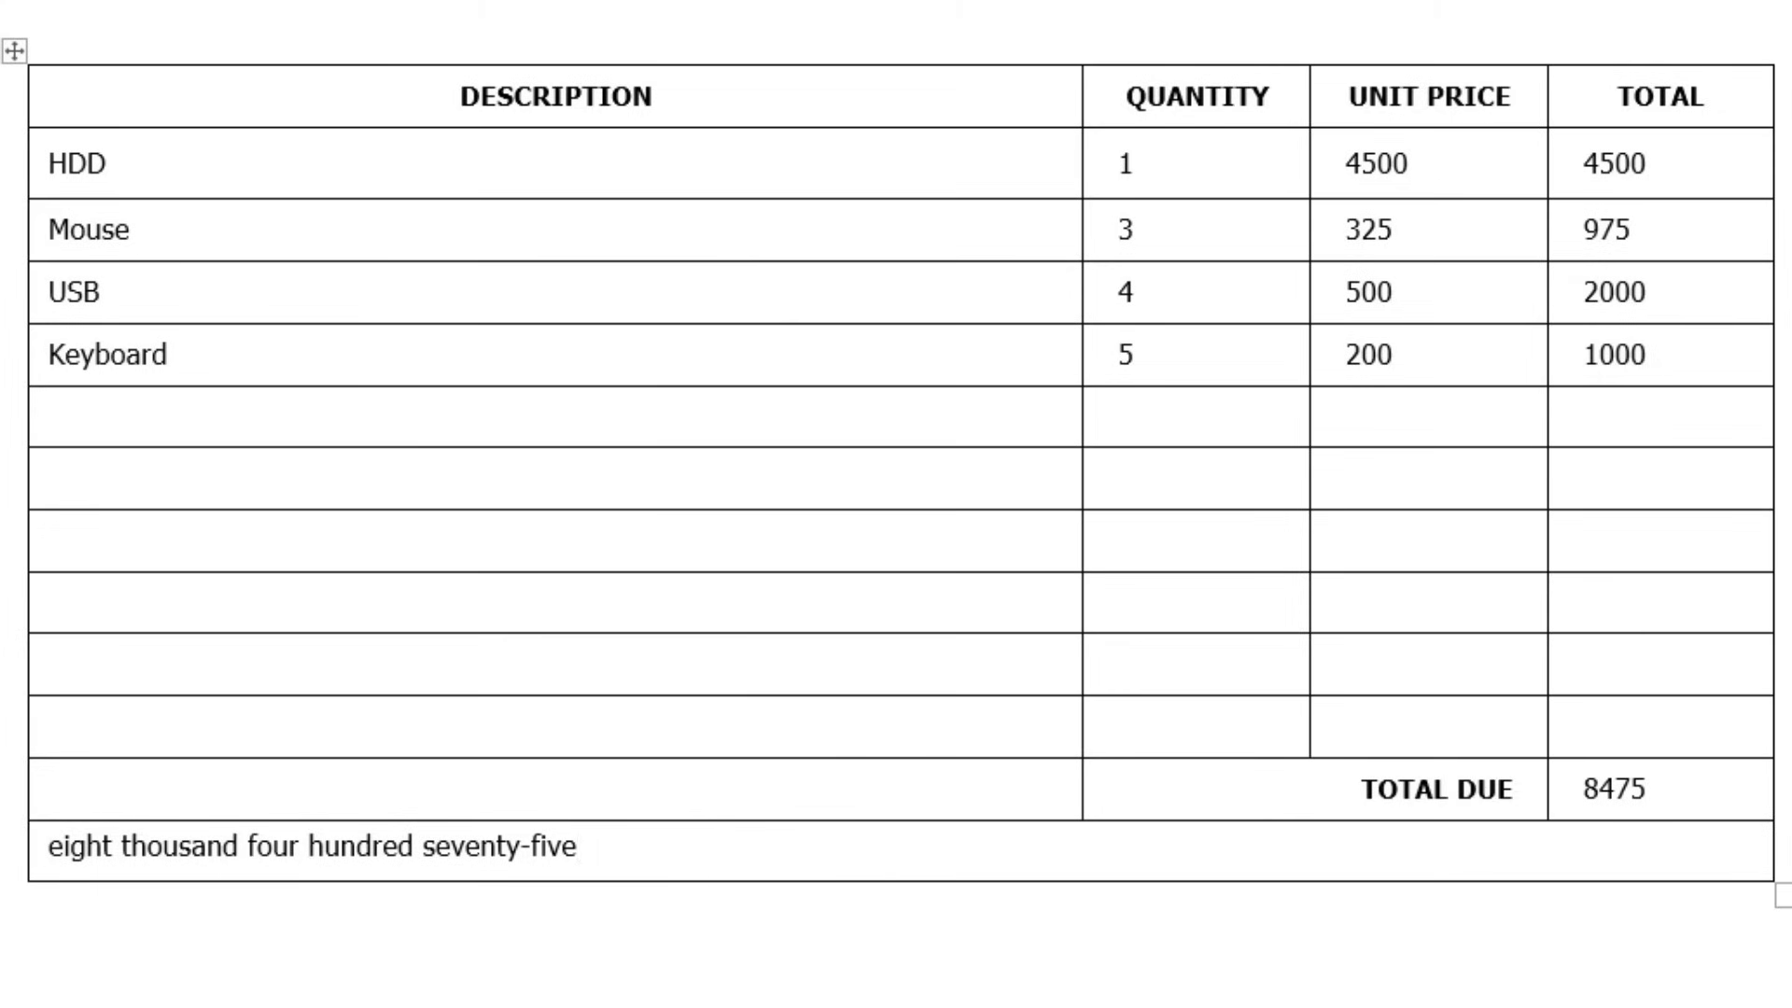
double_click(1143, 228)
double_click(1137, 167)
text(5)
double_click(1133, 234)
text(10)
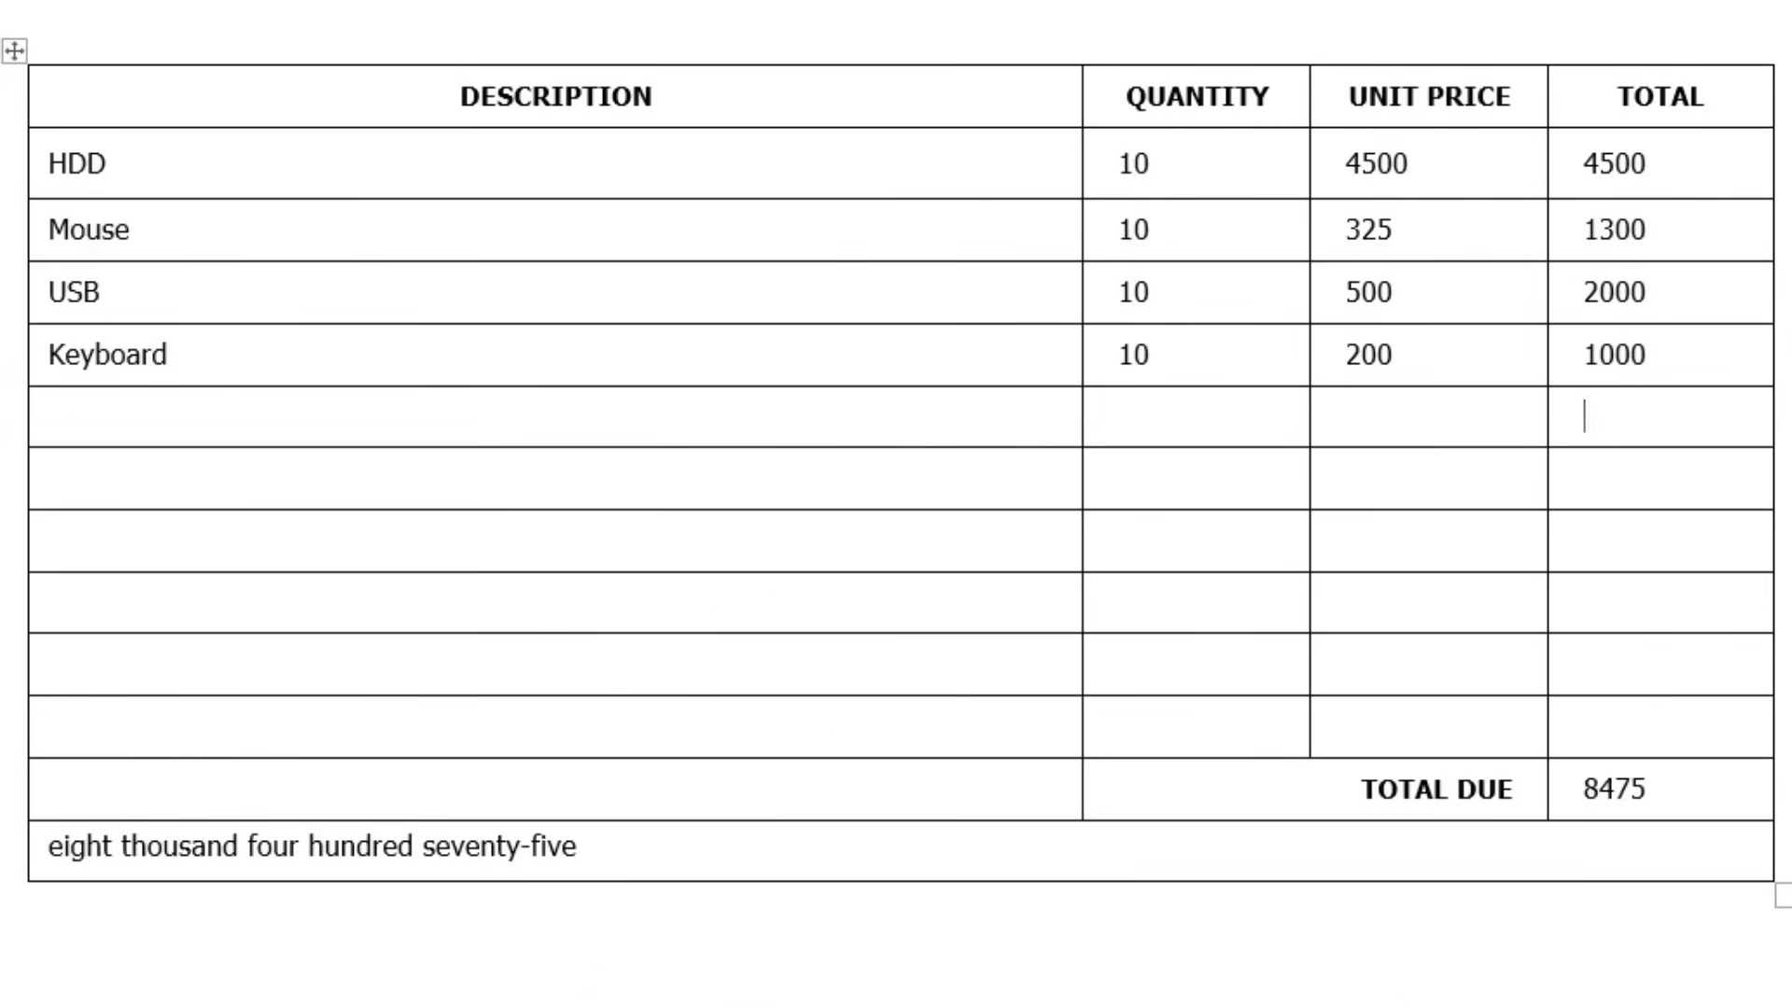
click(282, 145)
- Update totals to 45000, 3250, 5000, 2000 and TOTAL DUE 55250 with matching words
double_click(1614, 164)
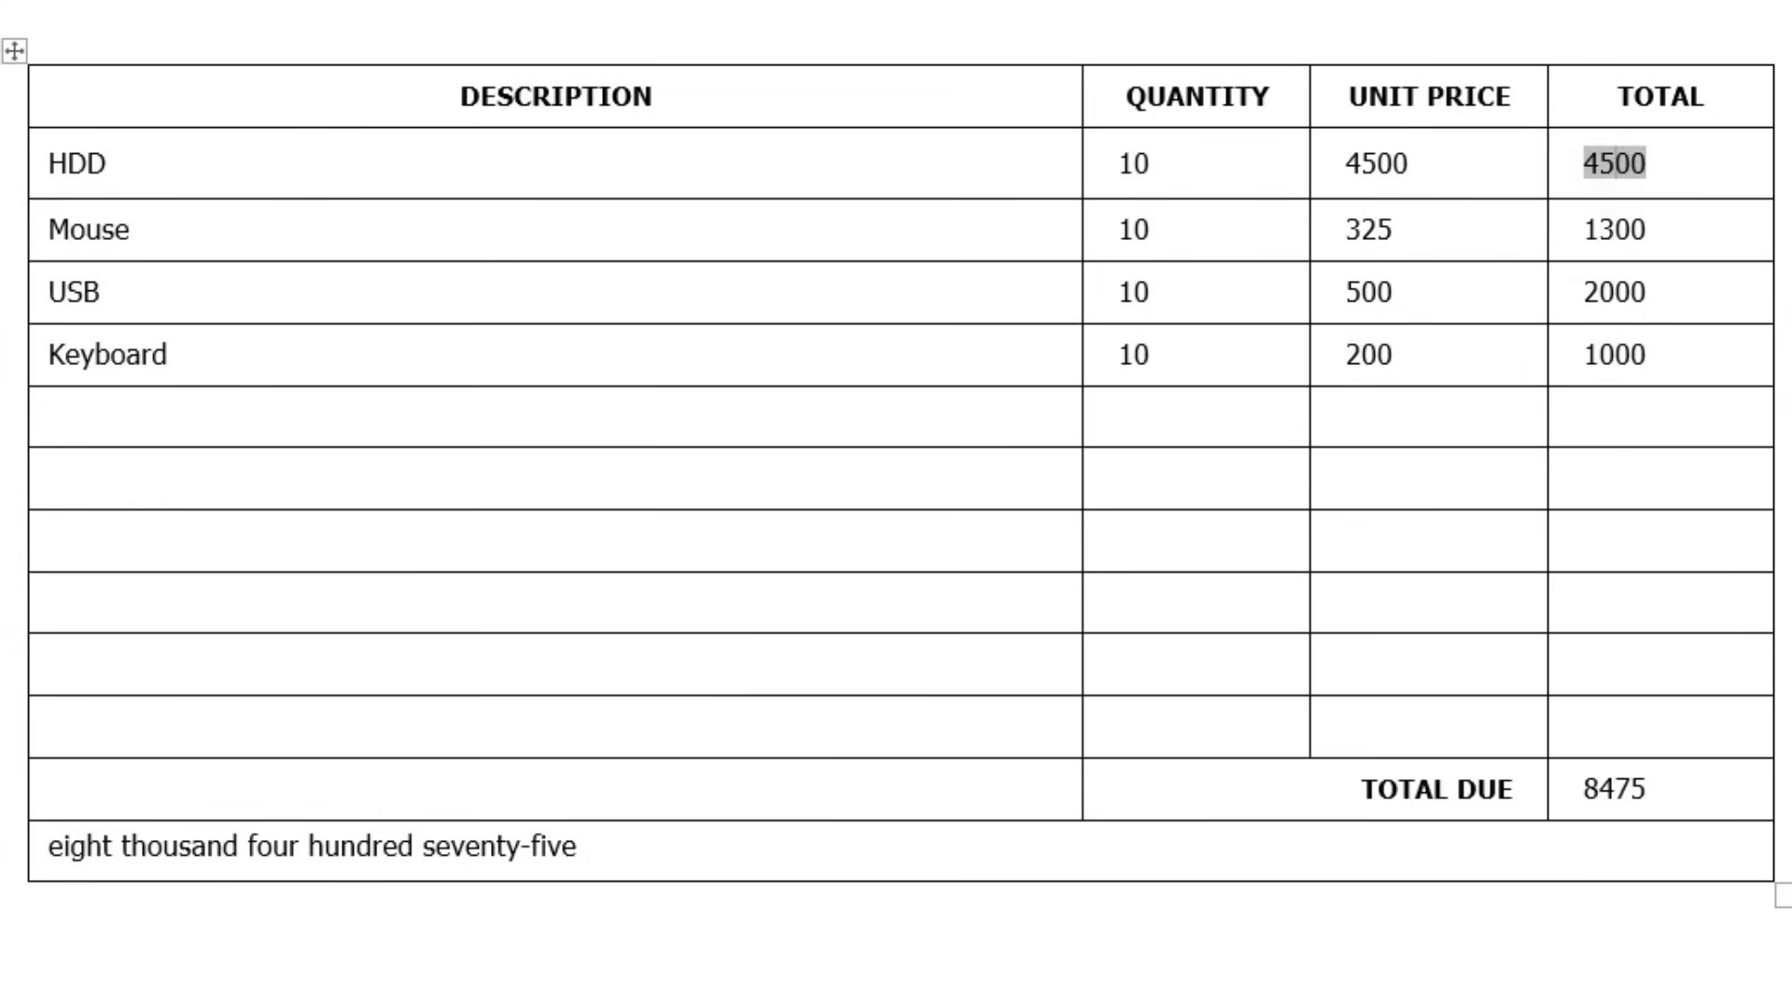
text(45000)
double_click(1610, 230)
text(3250)
double_click(1606, 291)
text(5000)
click(1616, 355)
key(F9)
click(1612, 789)
key(F9)
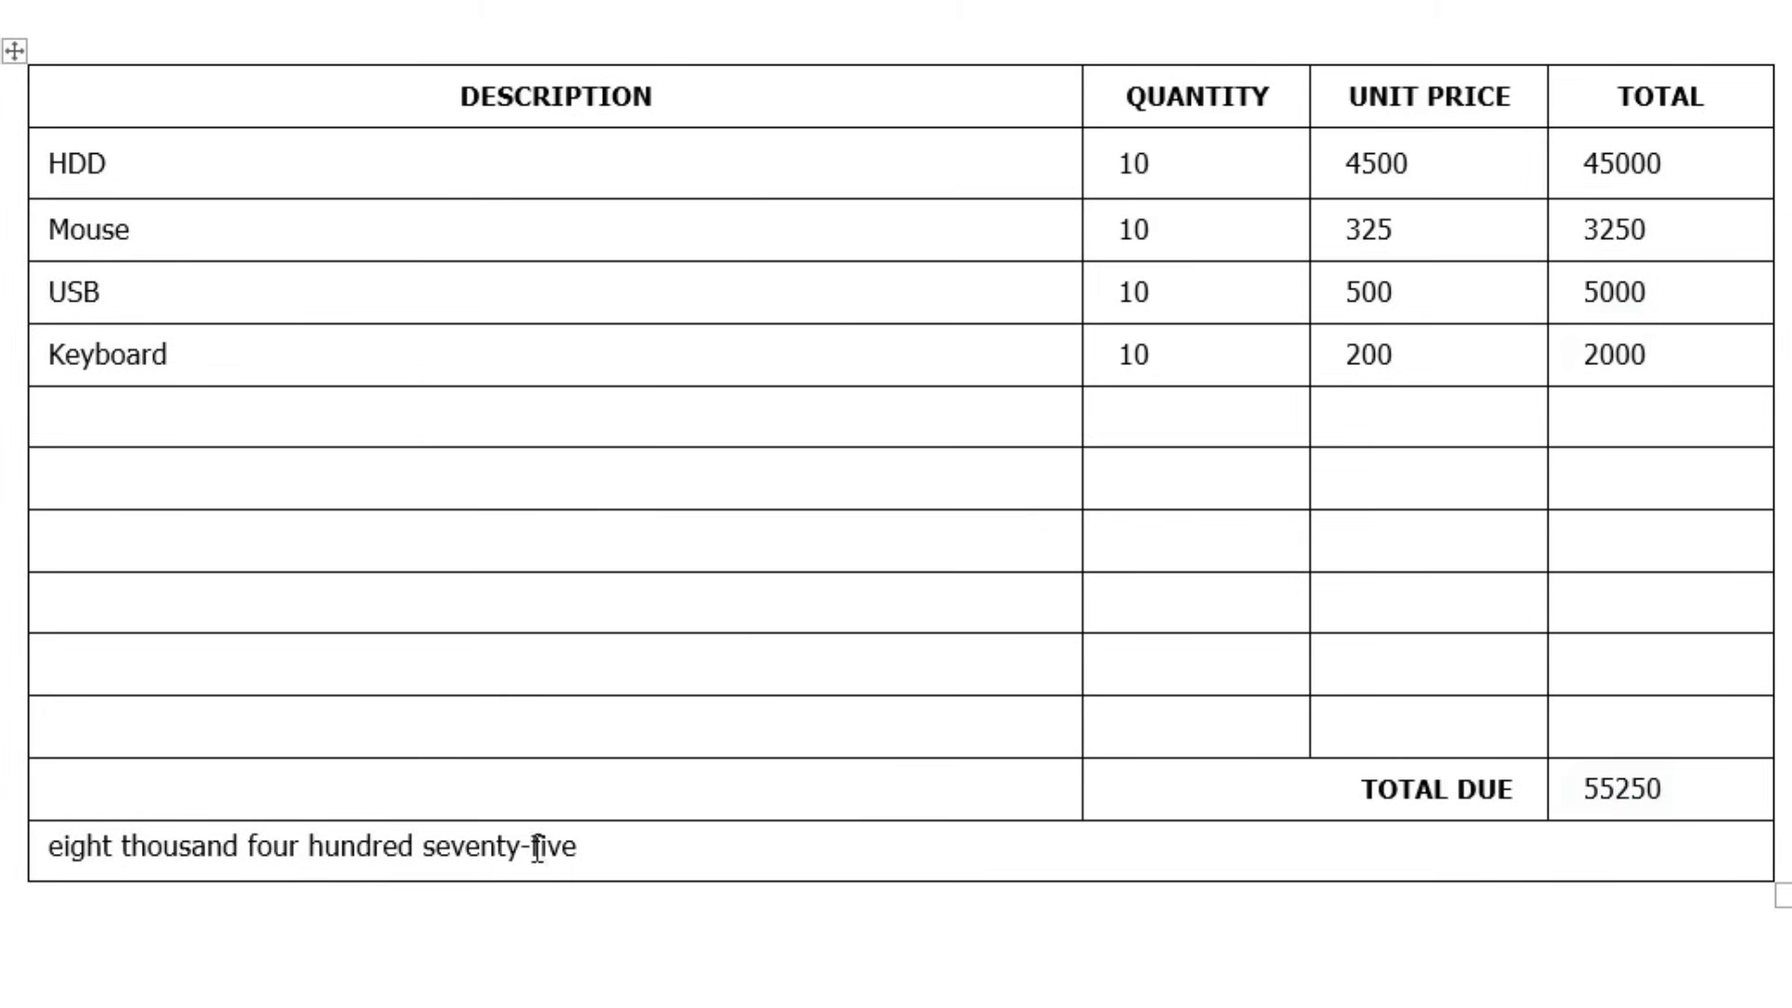
click(538, 850)
key(F9)
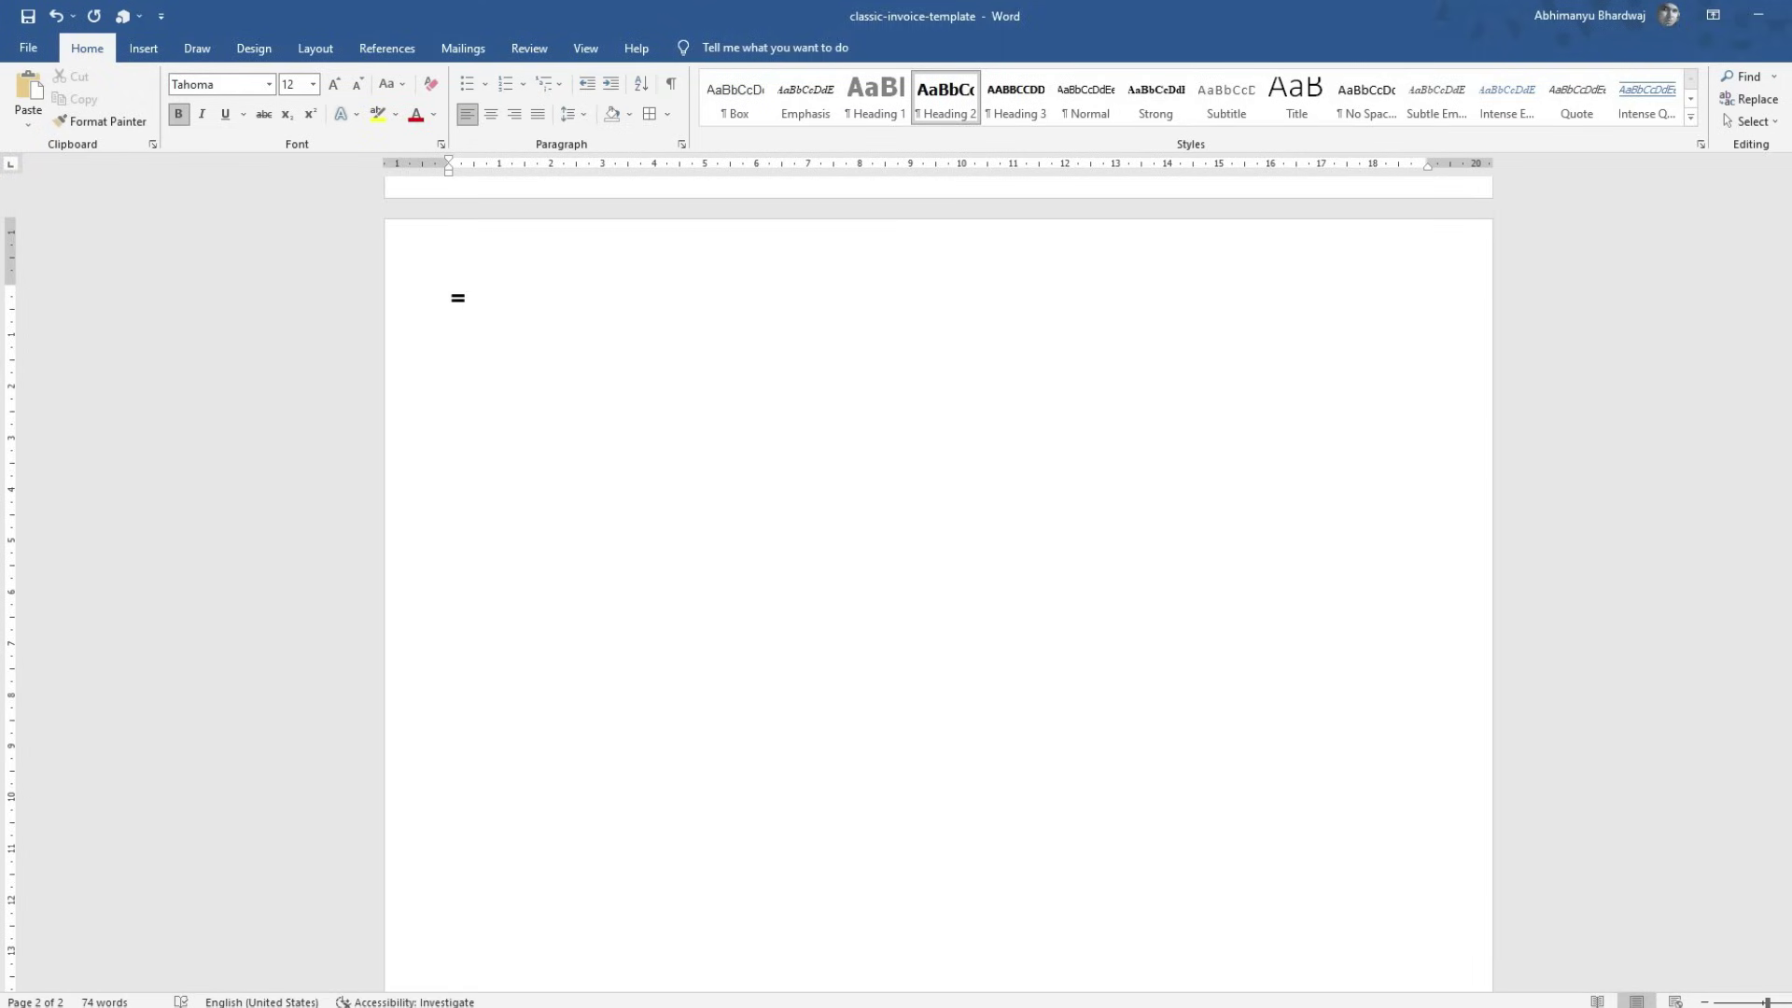
- Type =rand() on the new page to generate sample paragraphs
text(rand)
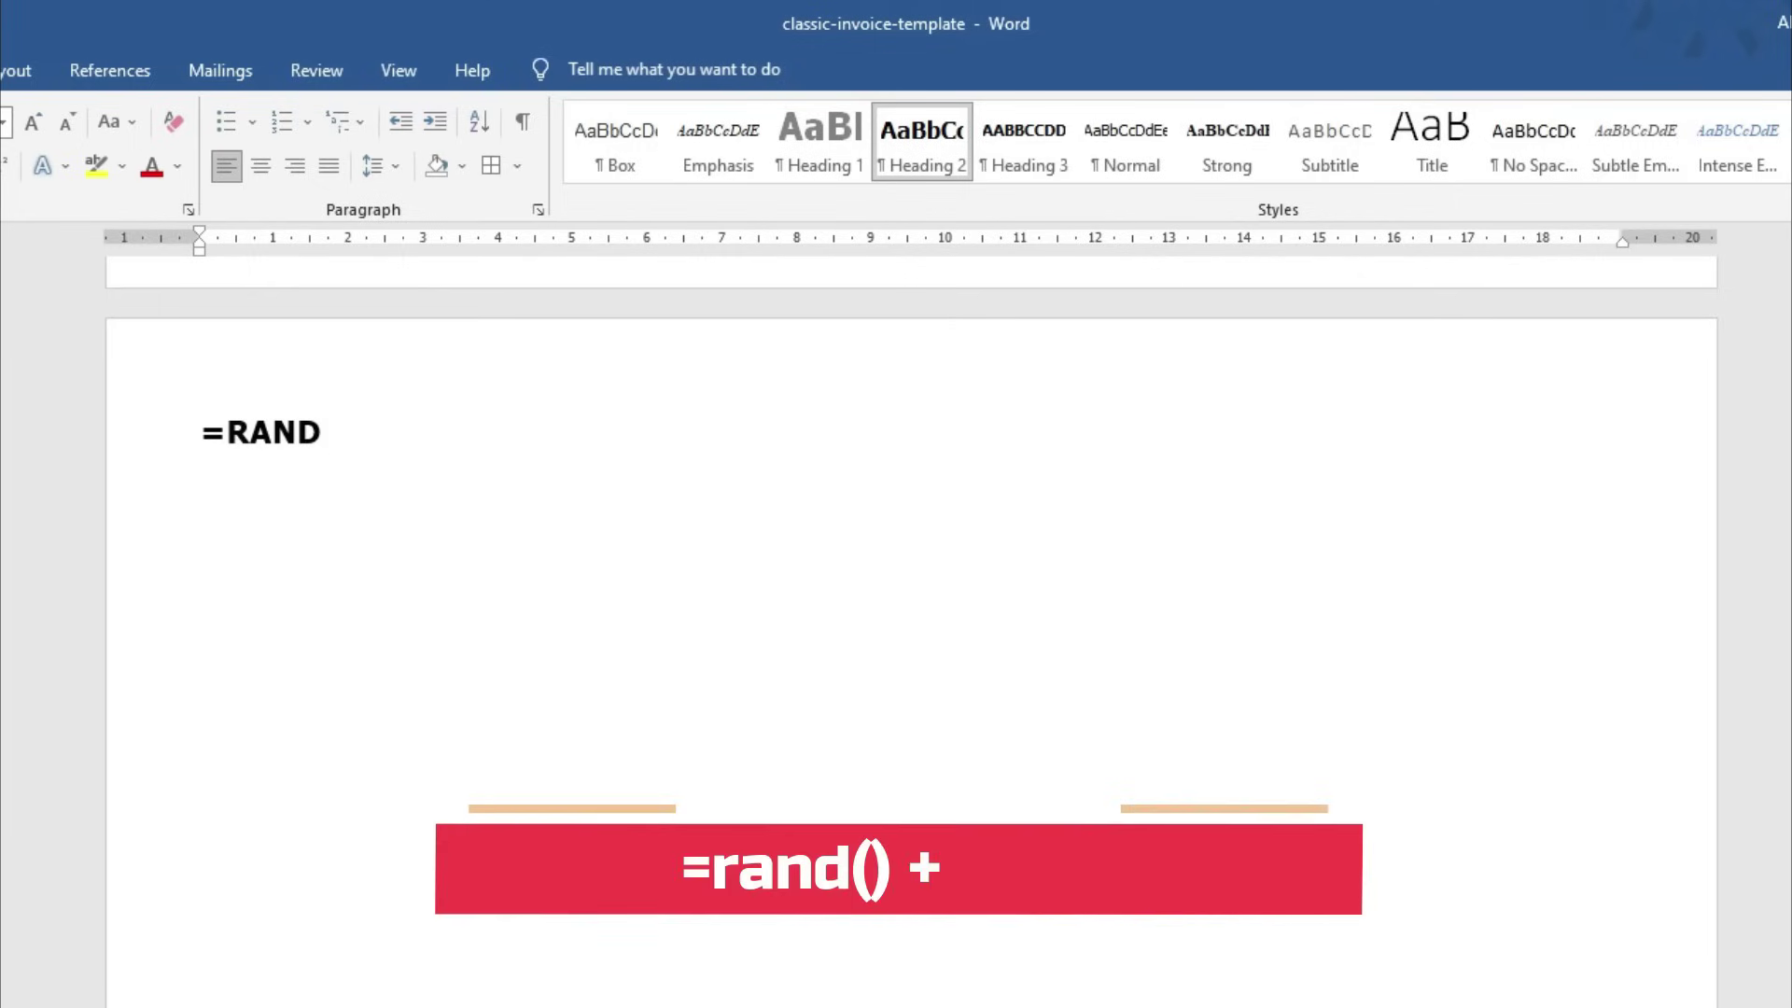
text(())
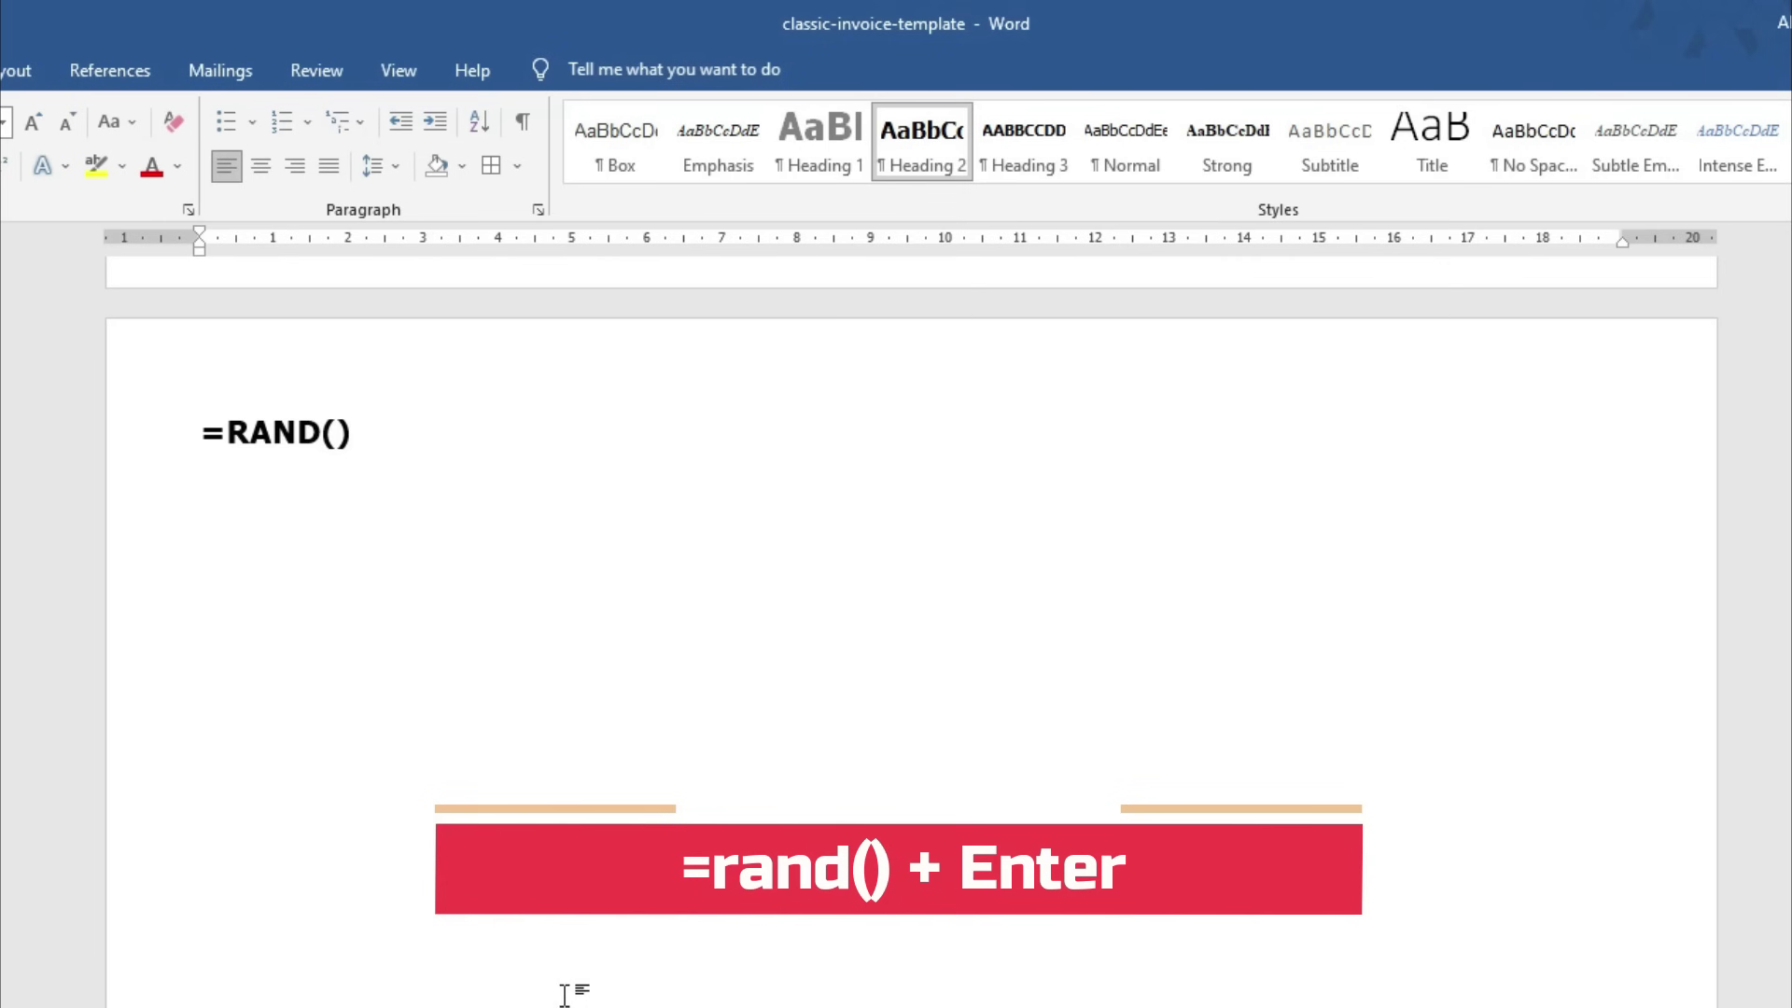
key(Return)
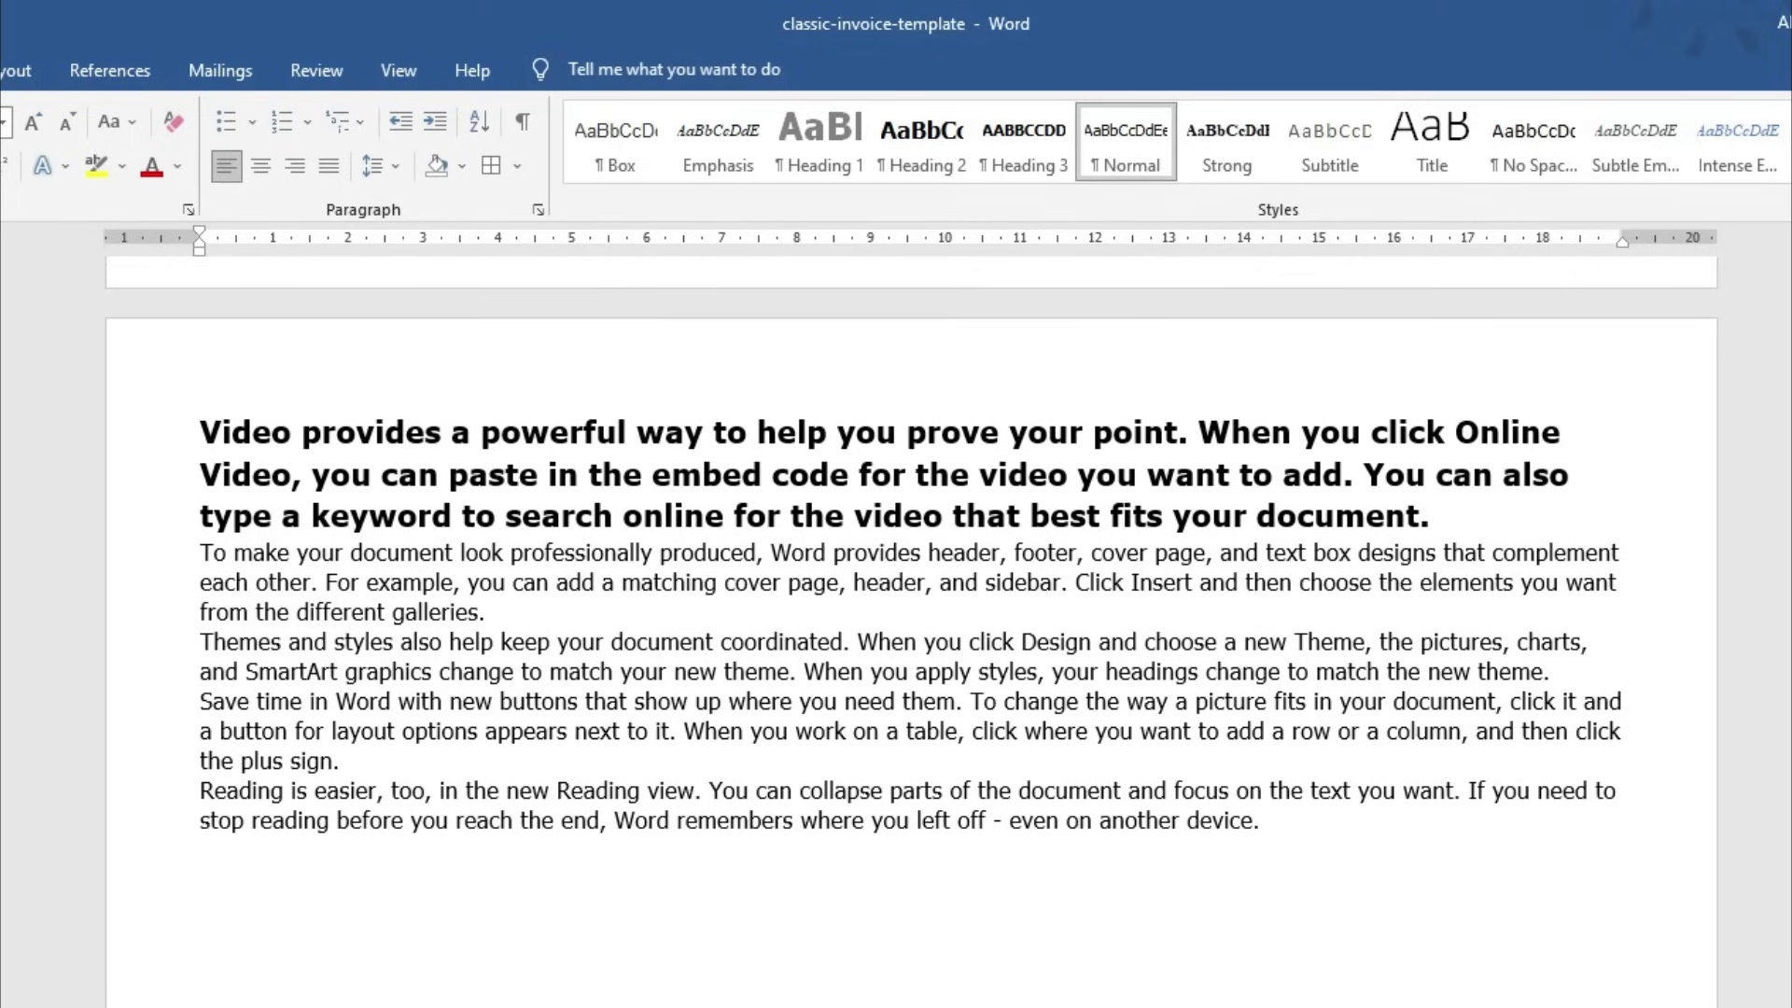
- Turn a typed +---+ line into an empty 5-column table and extend it to 7 rows
text(+)
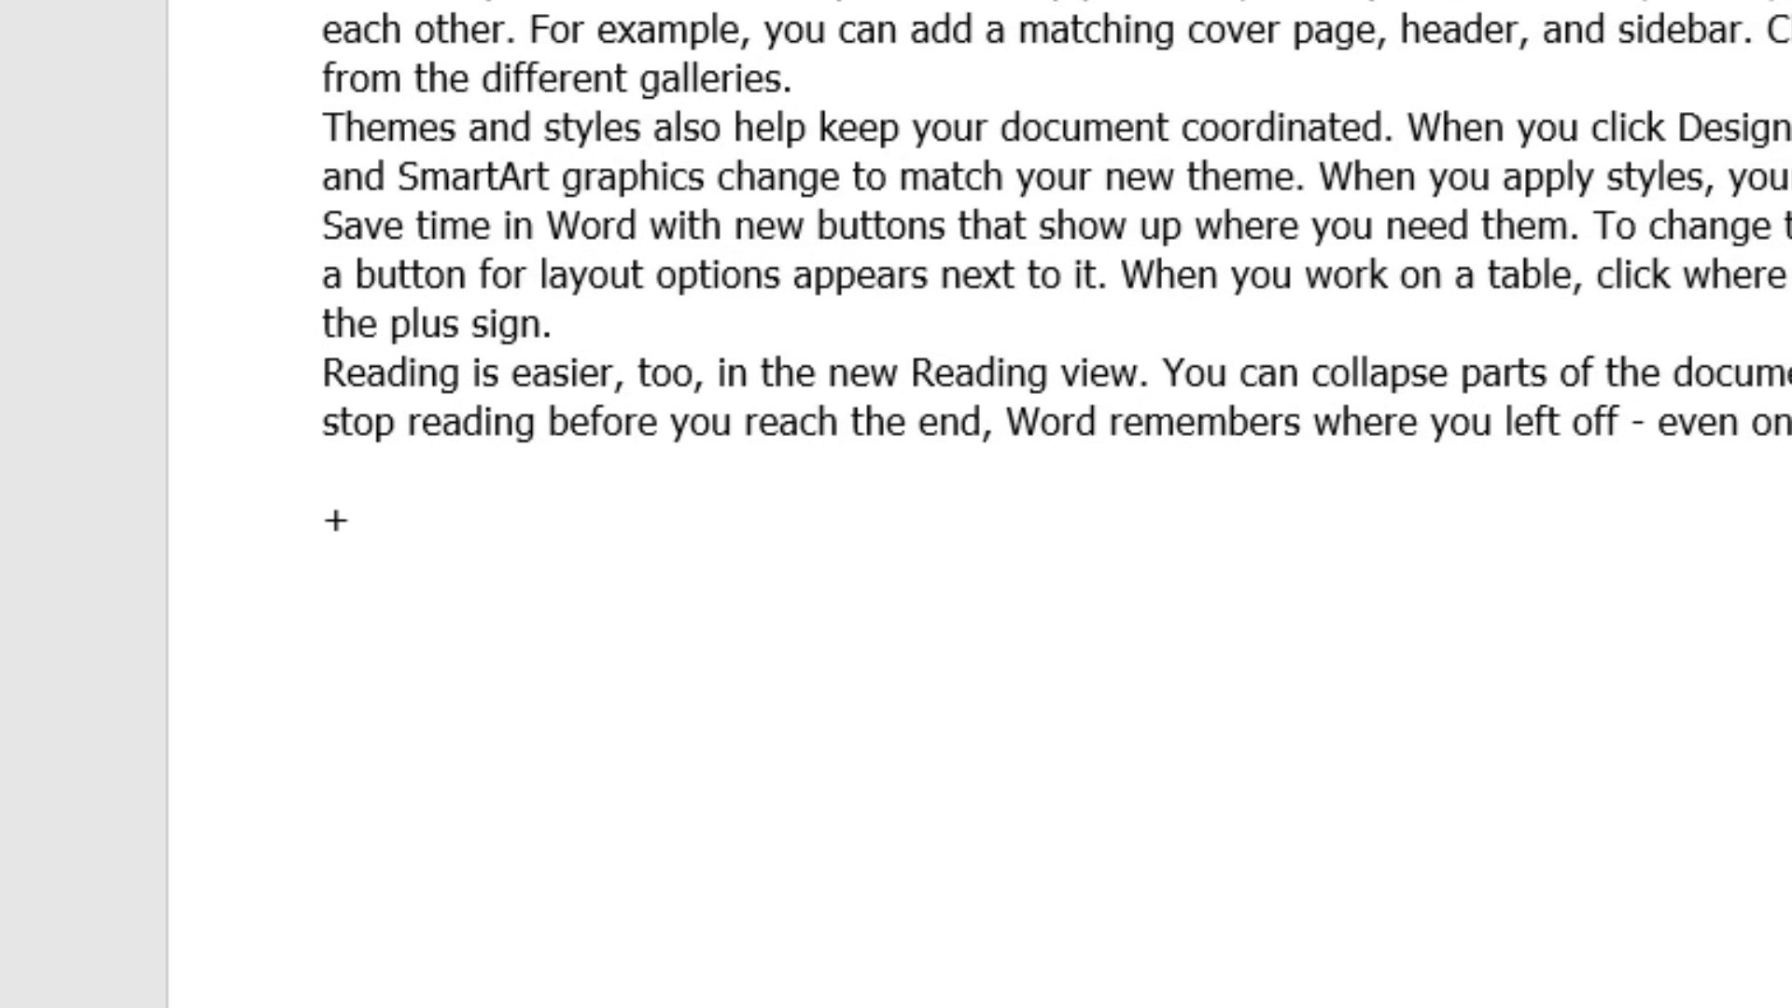
text(-----------)
text(-+)
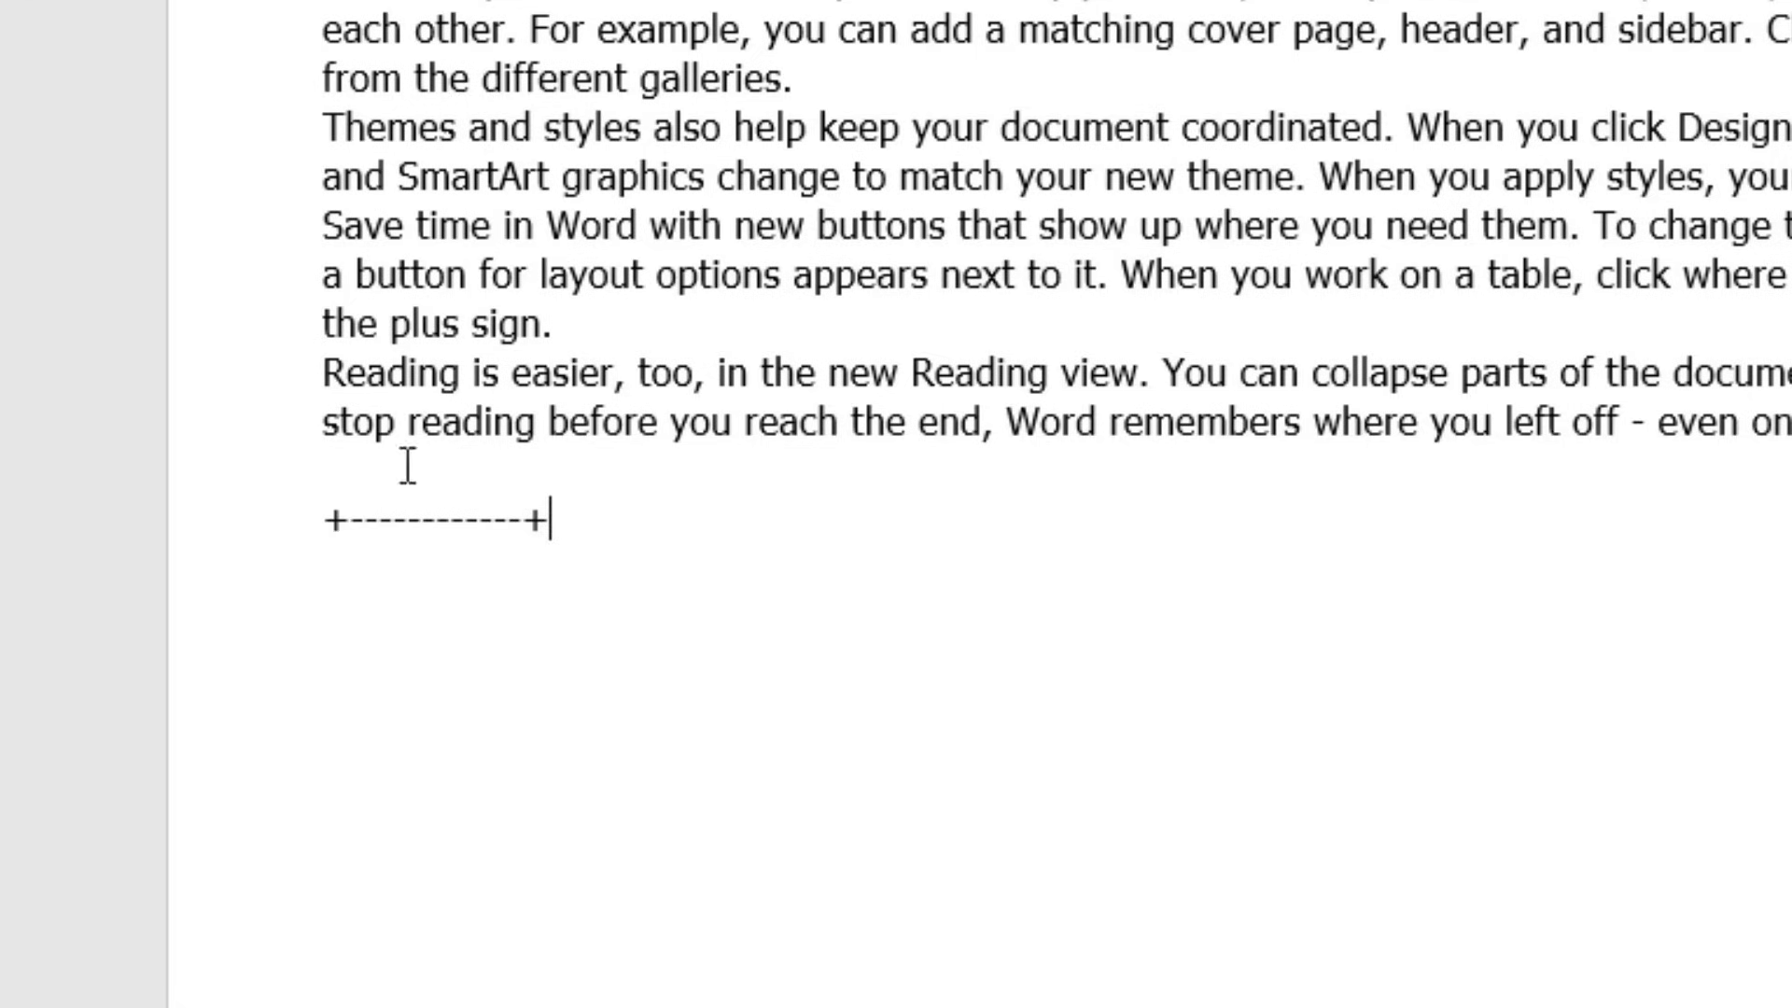
text(-----------+----------------+--------------------+-)
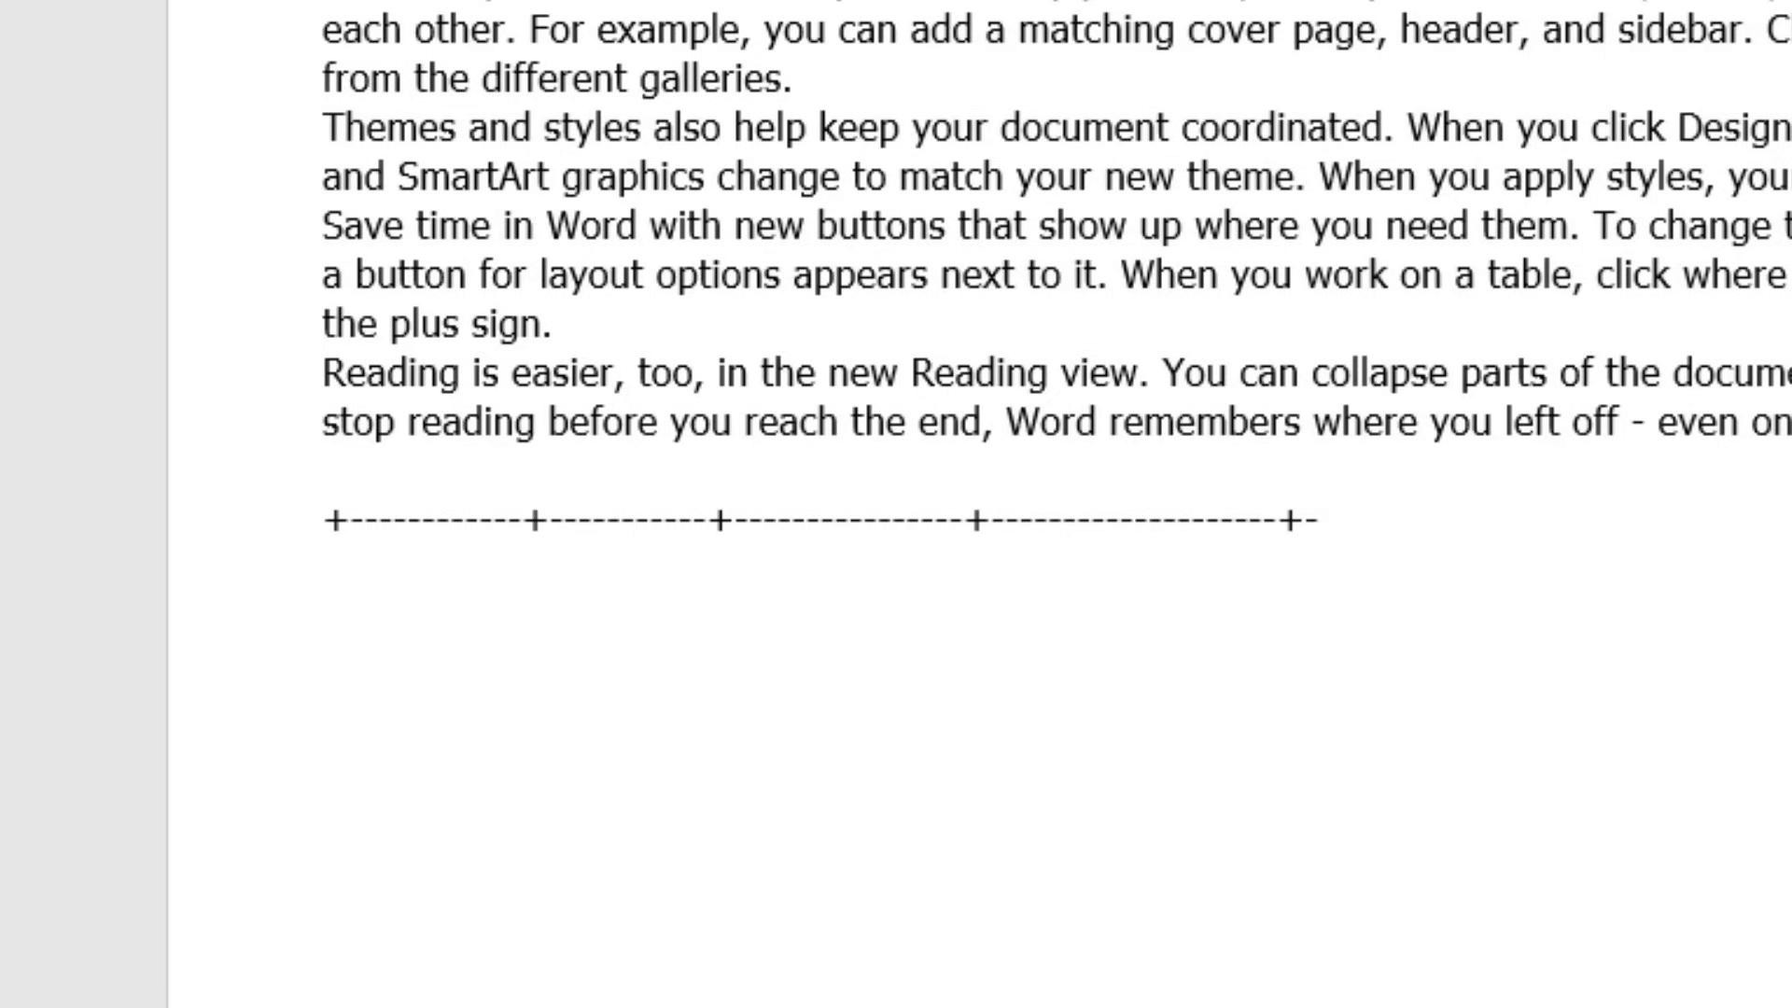
text(--------------------+)
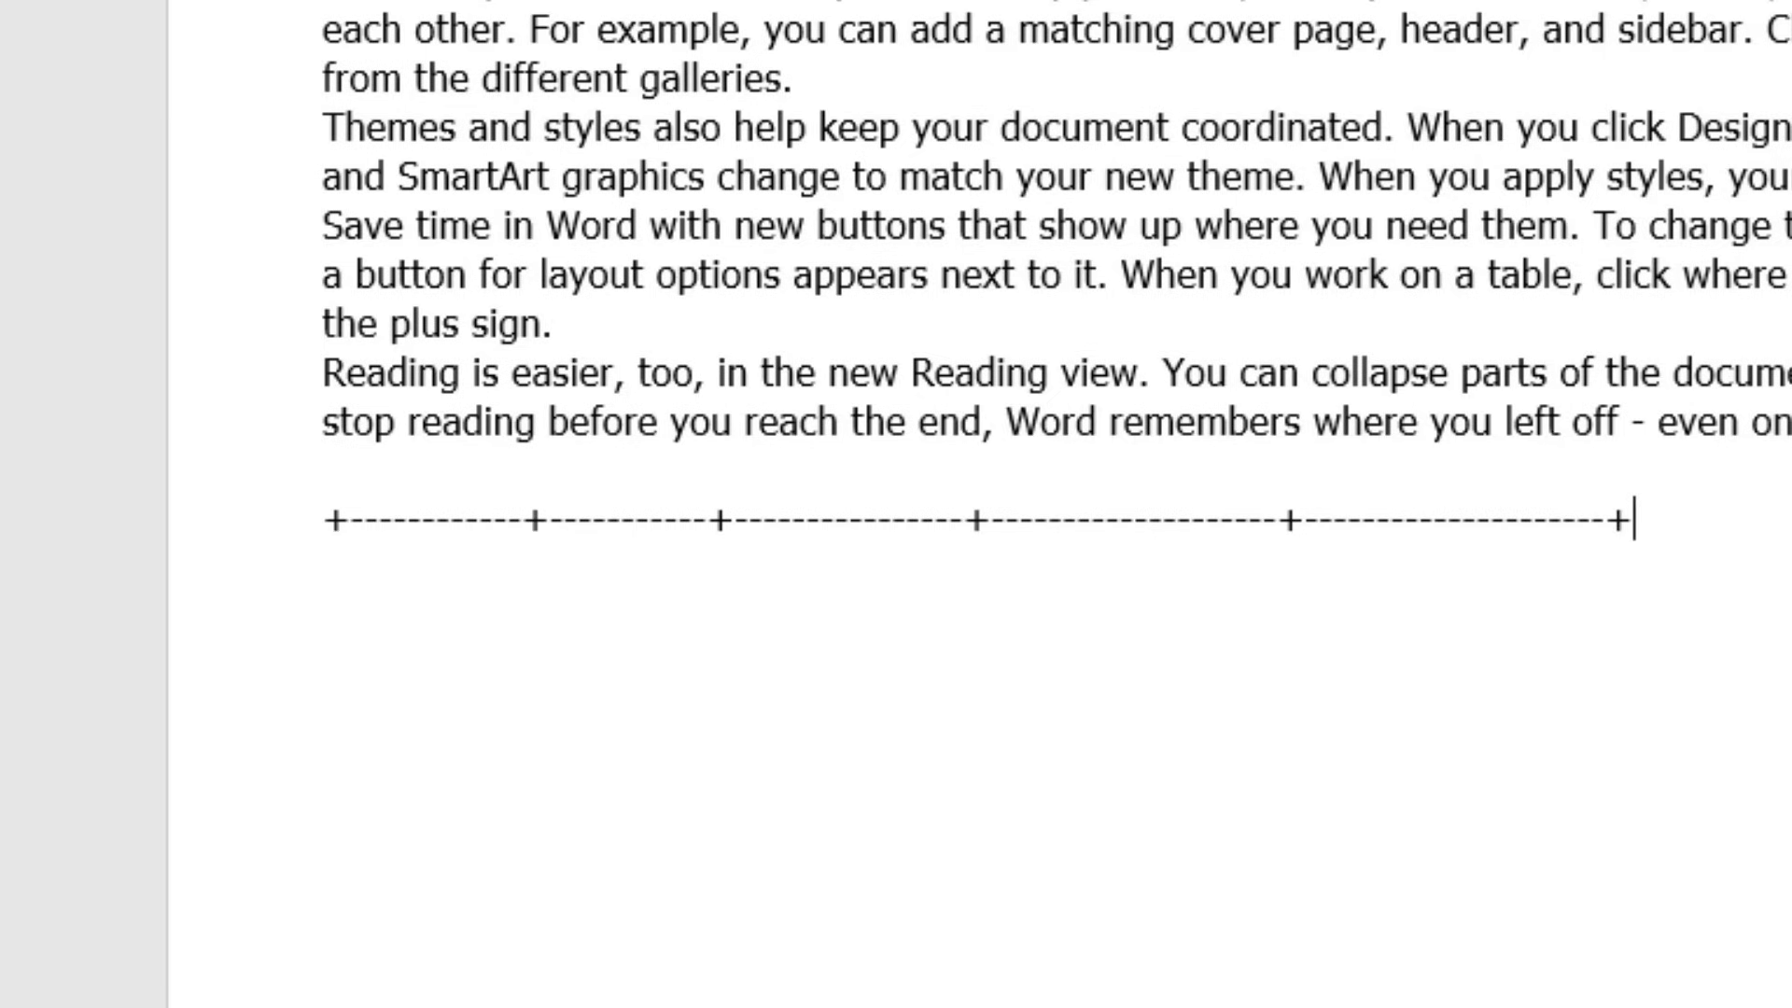
key(Return)
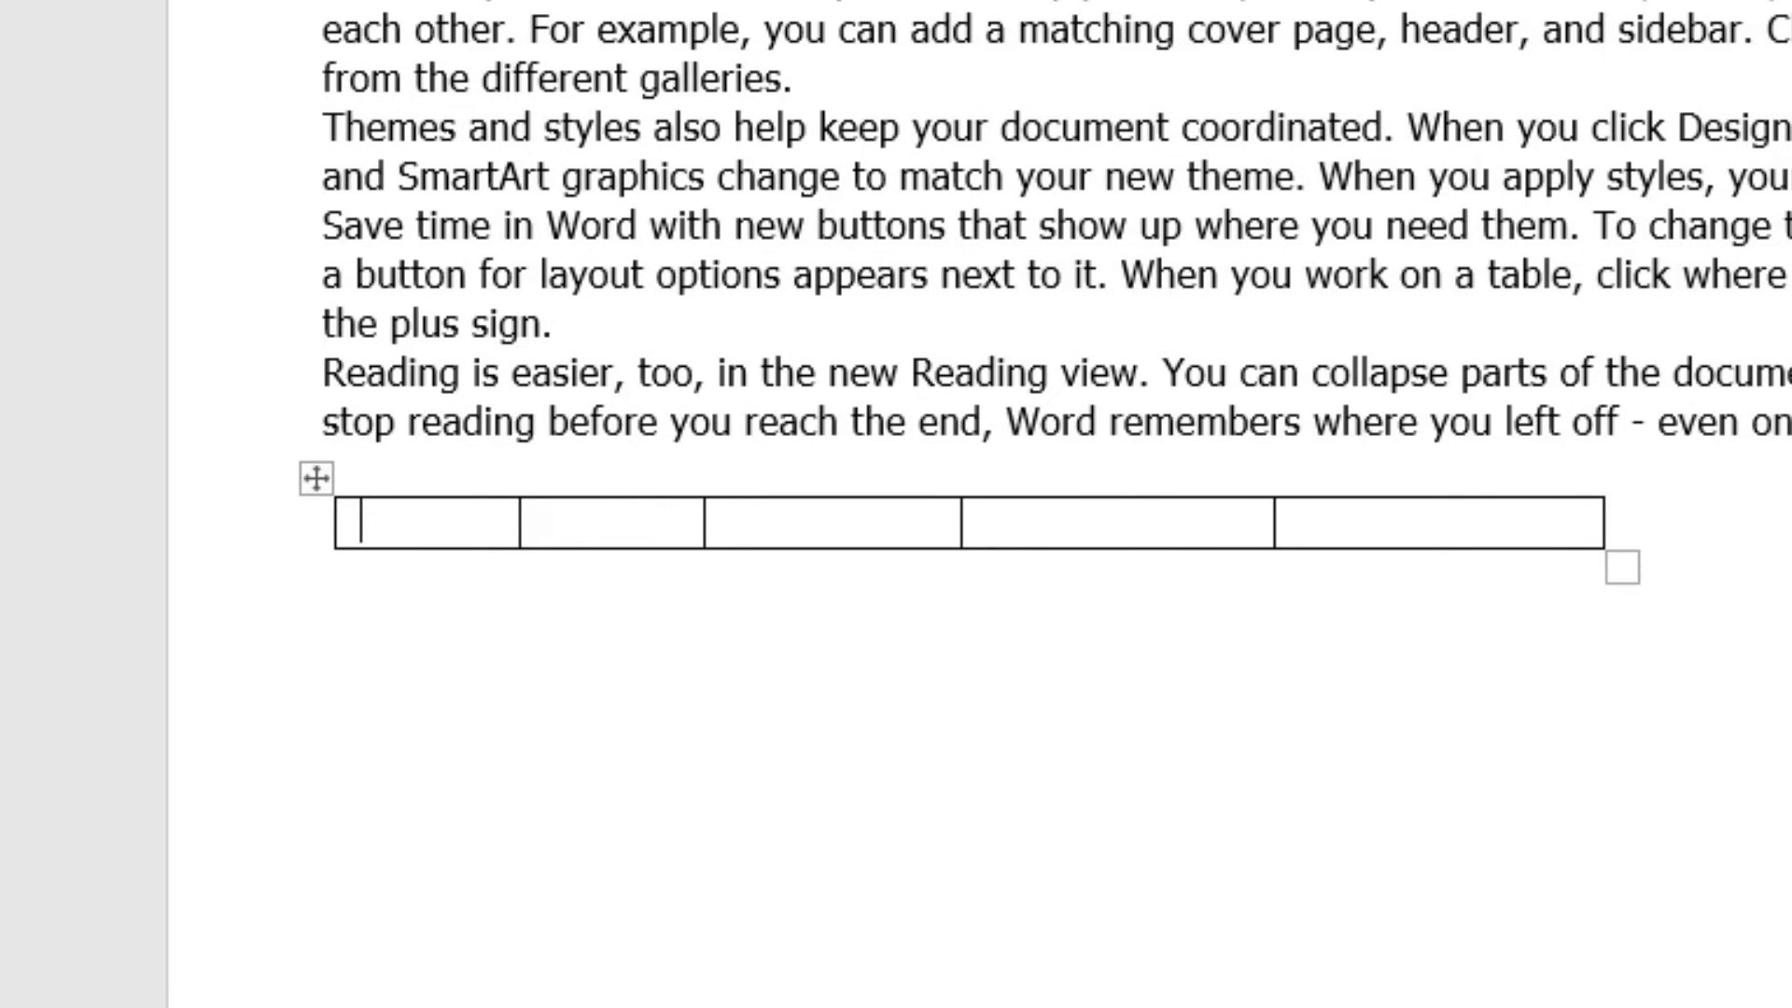
key(Tab)
key(Tab)
key(Tab)
key(Tab)
key(Tab)
key(Tab)
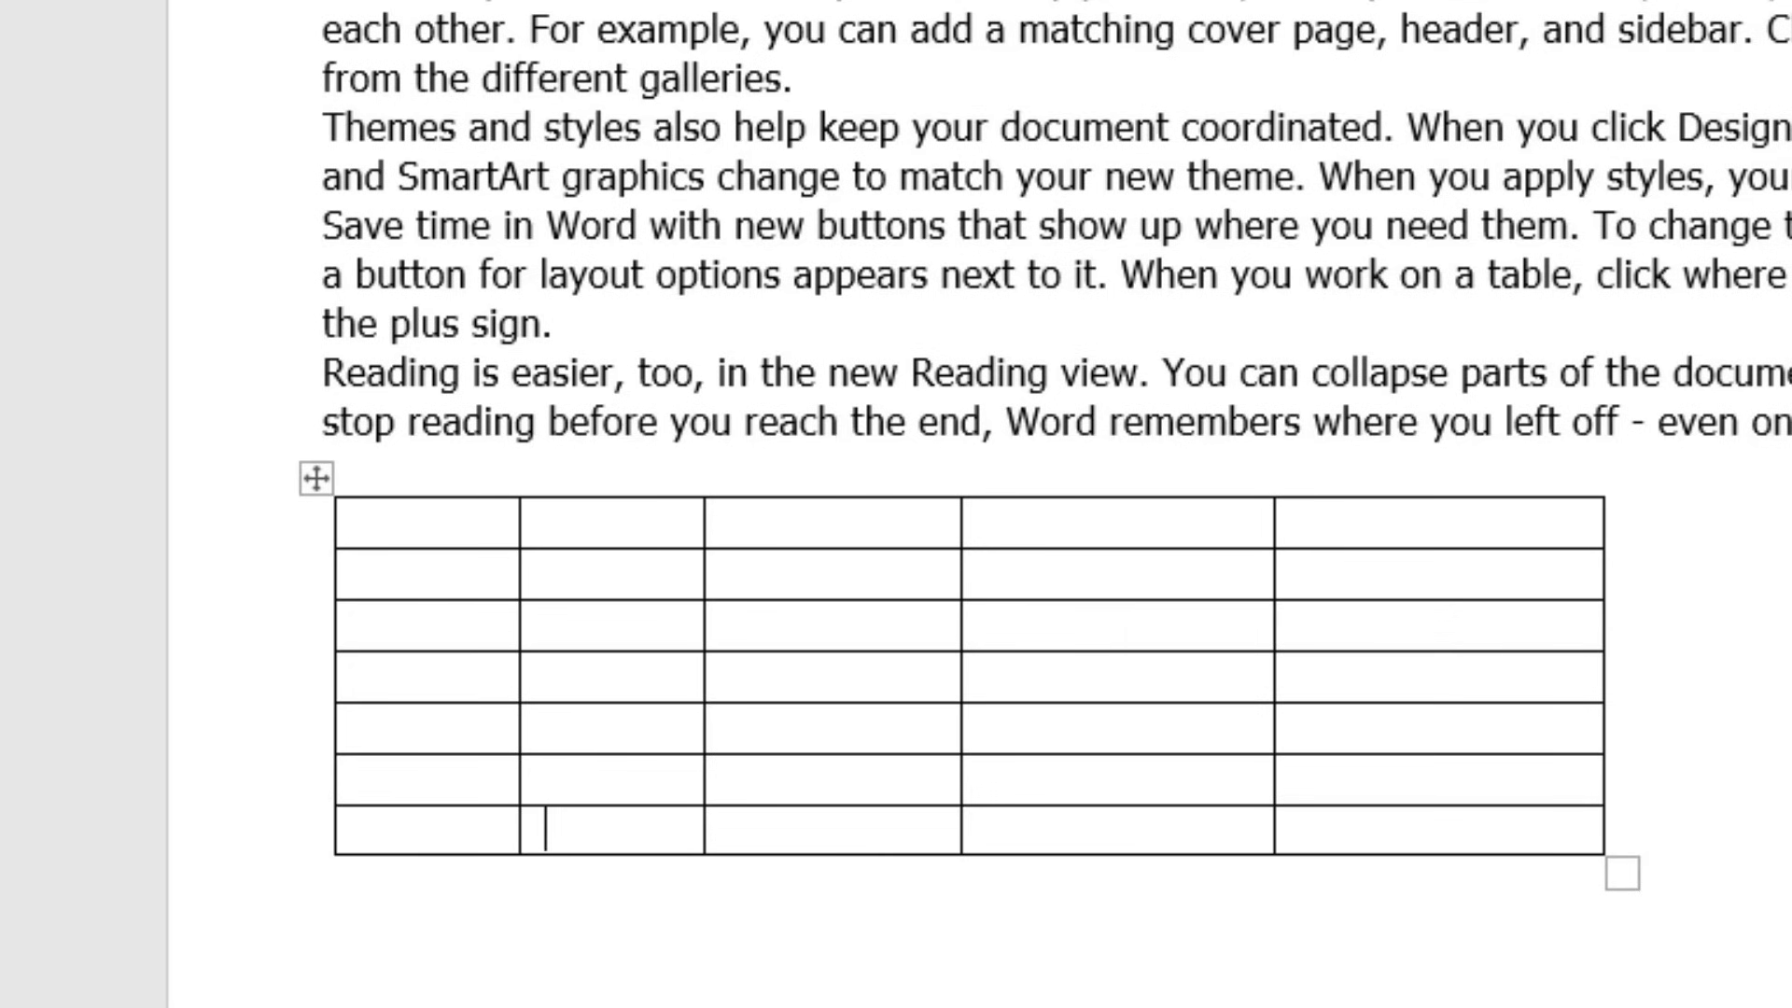
key(Return)
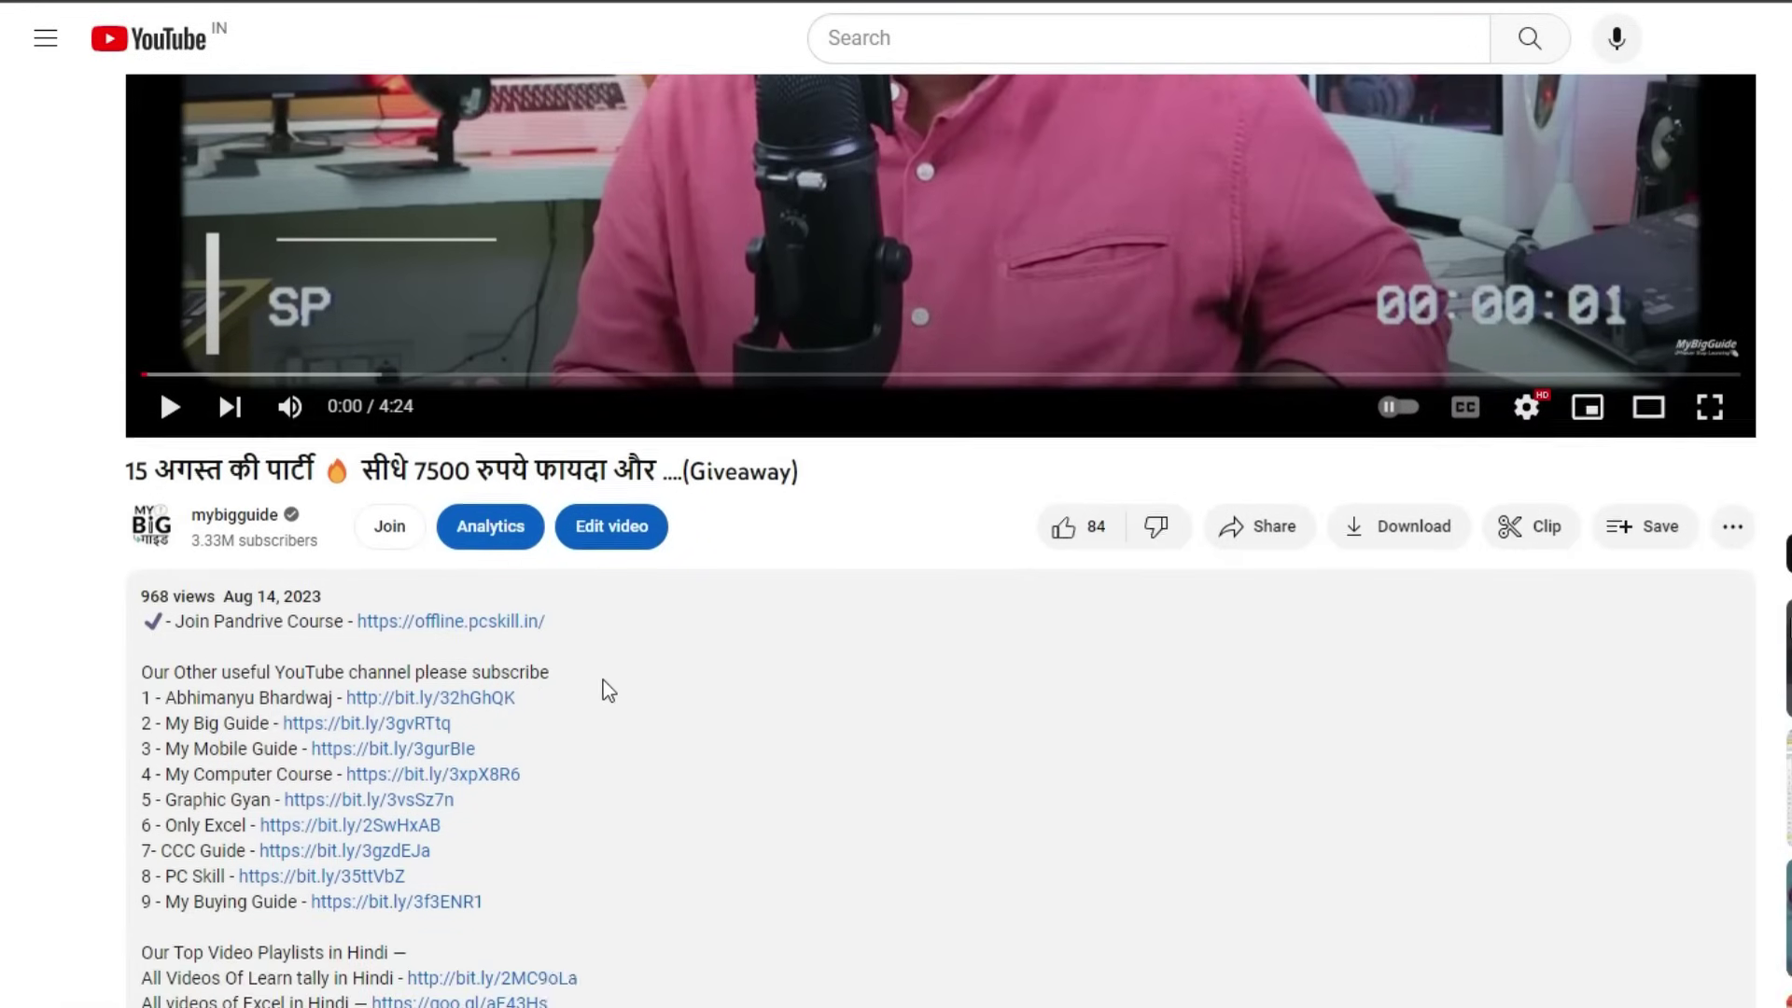
- Follow the pcskill.in link and order the A to Z Computer Mastery Pendrive Course to checkout
scroll(603, 691, down, 2)
click(453, 444)
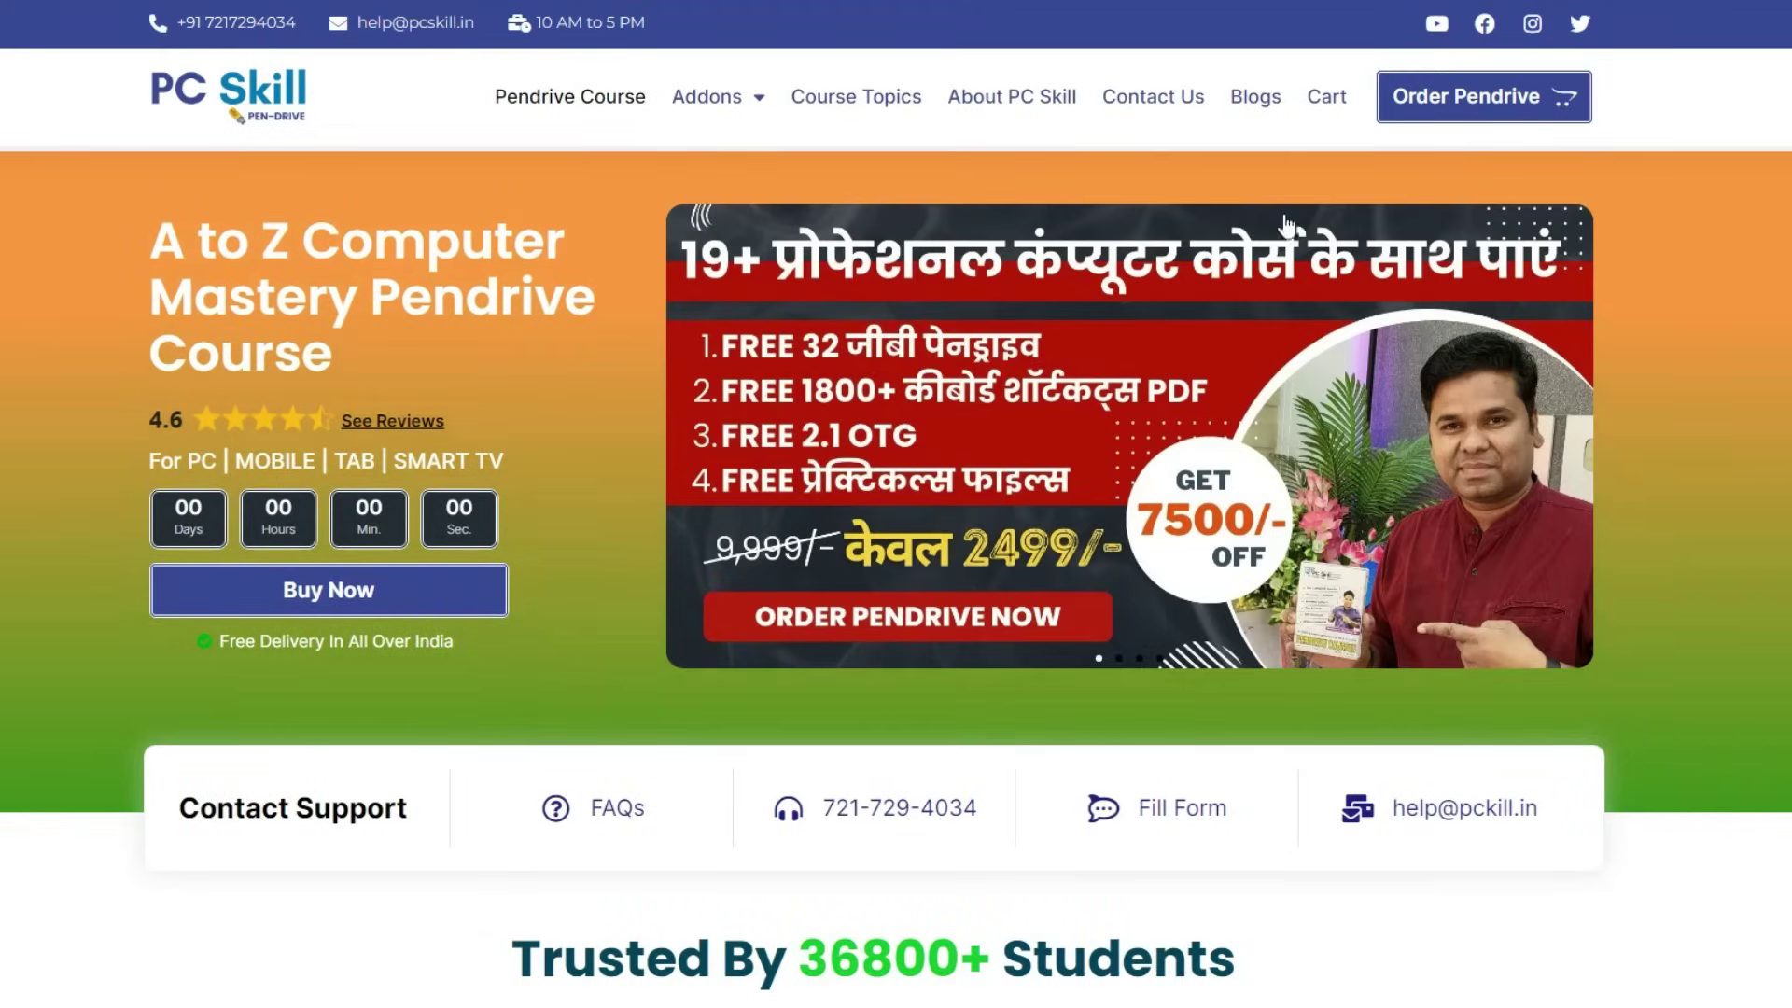
click(1489, 121)
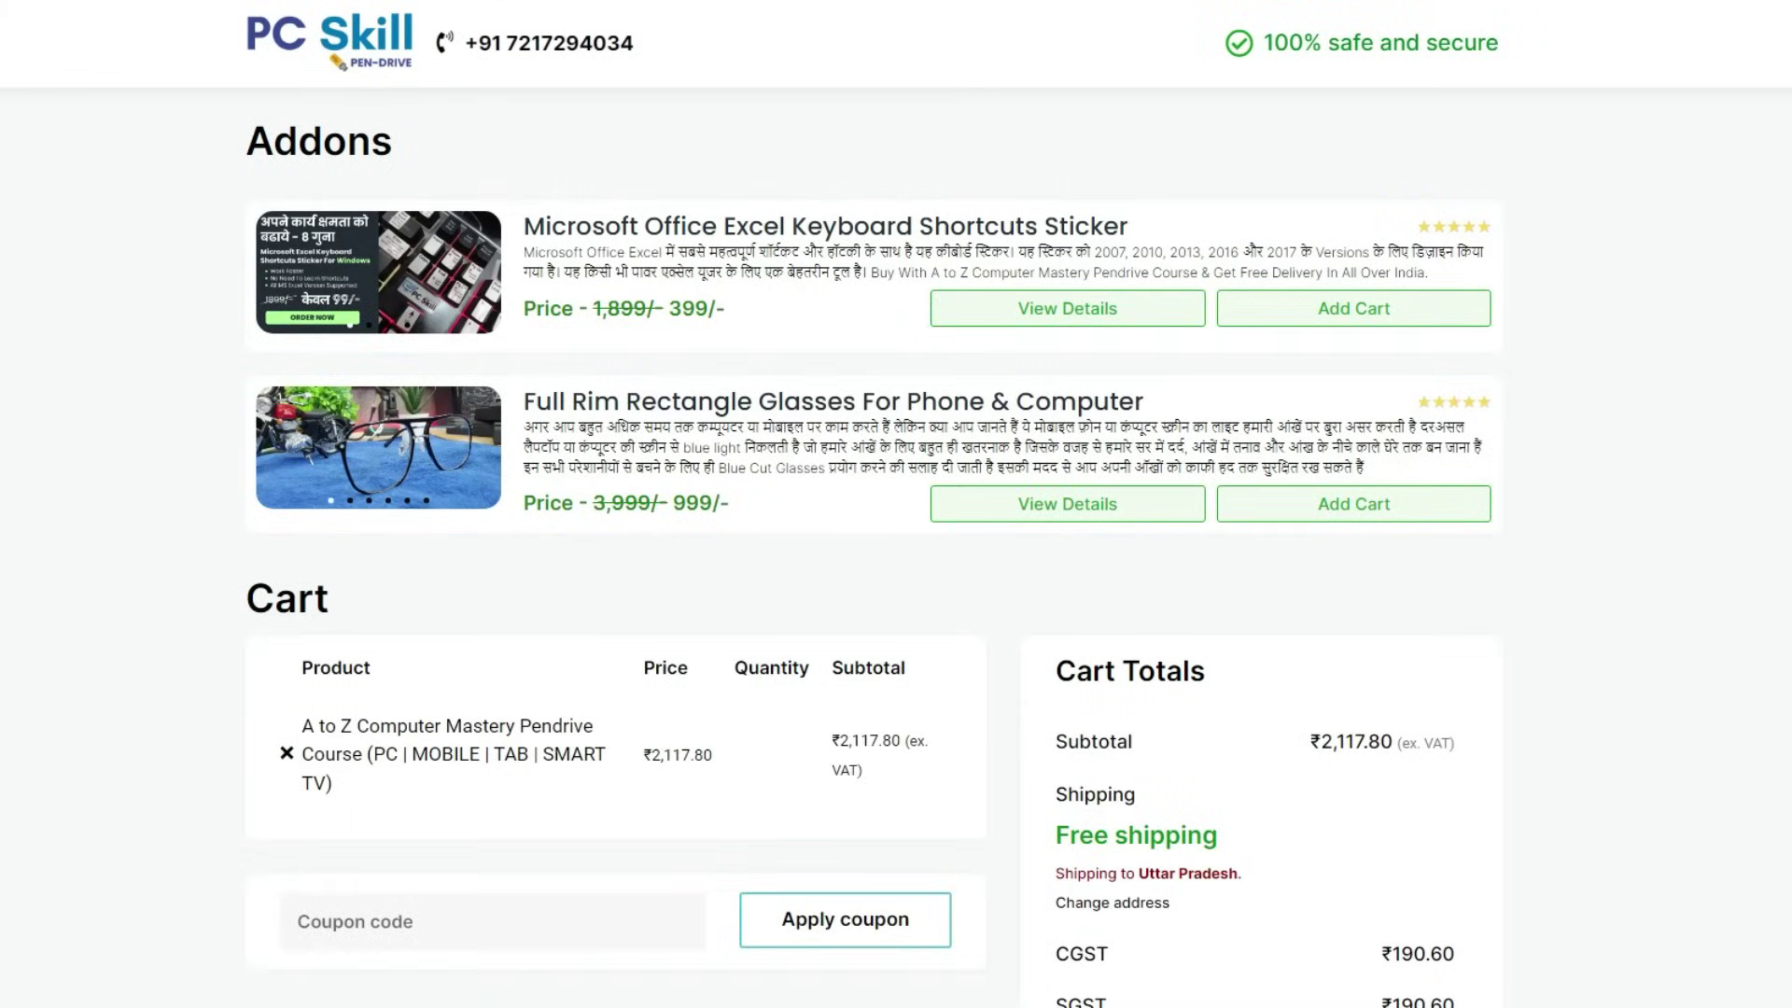
scroll(896, 542, down, 2)
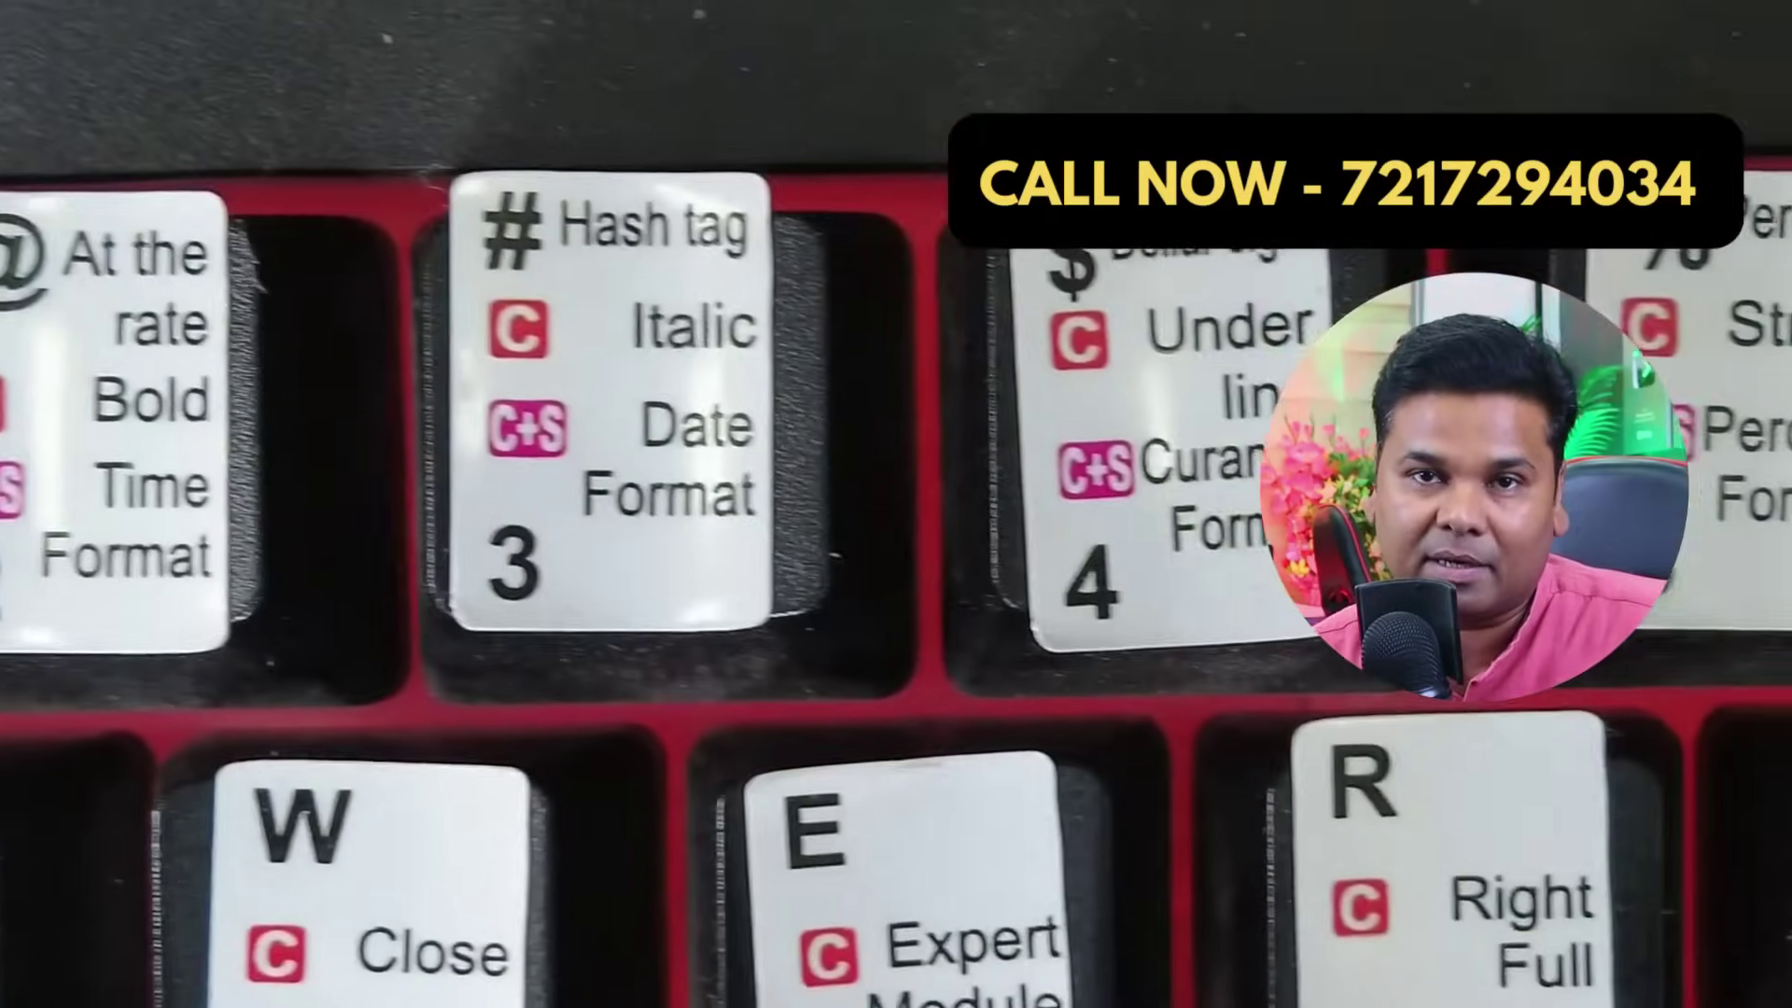
- From the 25-PDF Shortcut folder, open the Chrome keyboard PDF, then the Internet Explorer shortcuts PDF
scroll(1764, 611, down, 2)
scroll(1769, 610, down, 4)
scroll(1771, 607, down, 10)
scroll(1773, 609, down, 4)
scroll(1778, 611, down, 7)
scroll(1778, 612, down, 7)
scroll(1778, 612, down, 6)
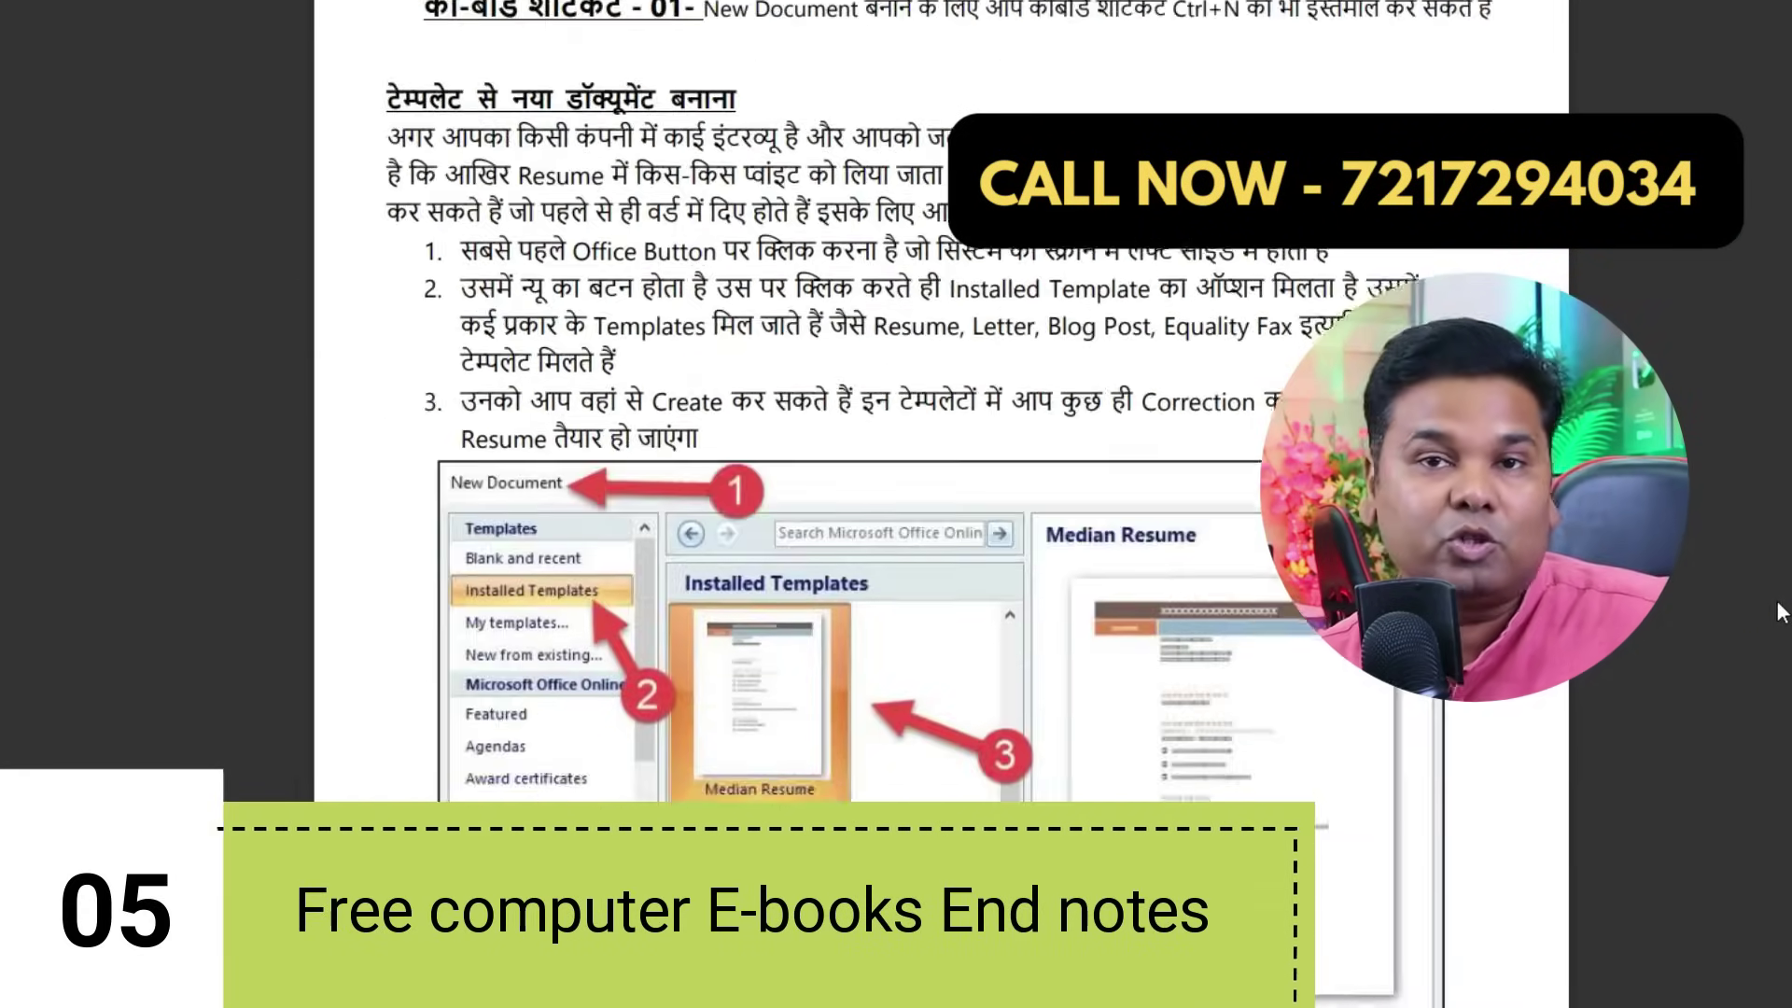
scroll(1725, 504, down, 7)
scroll(1725, 504, down, 7)
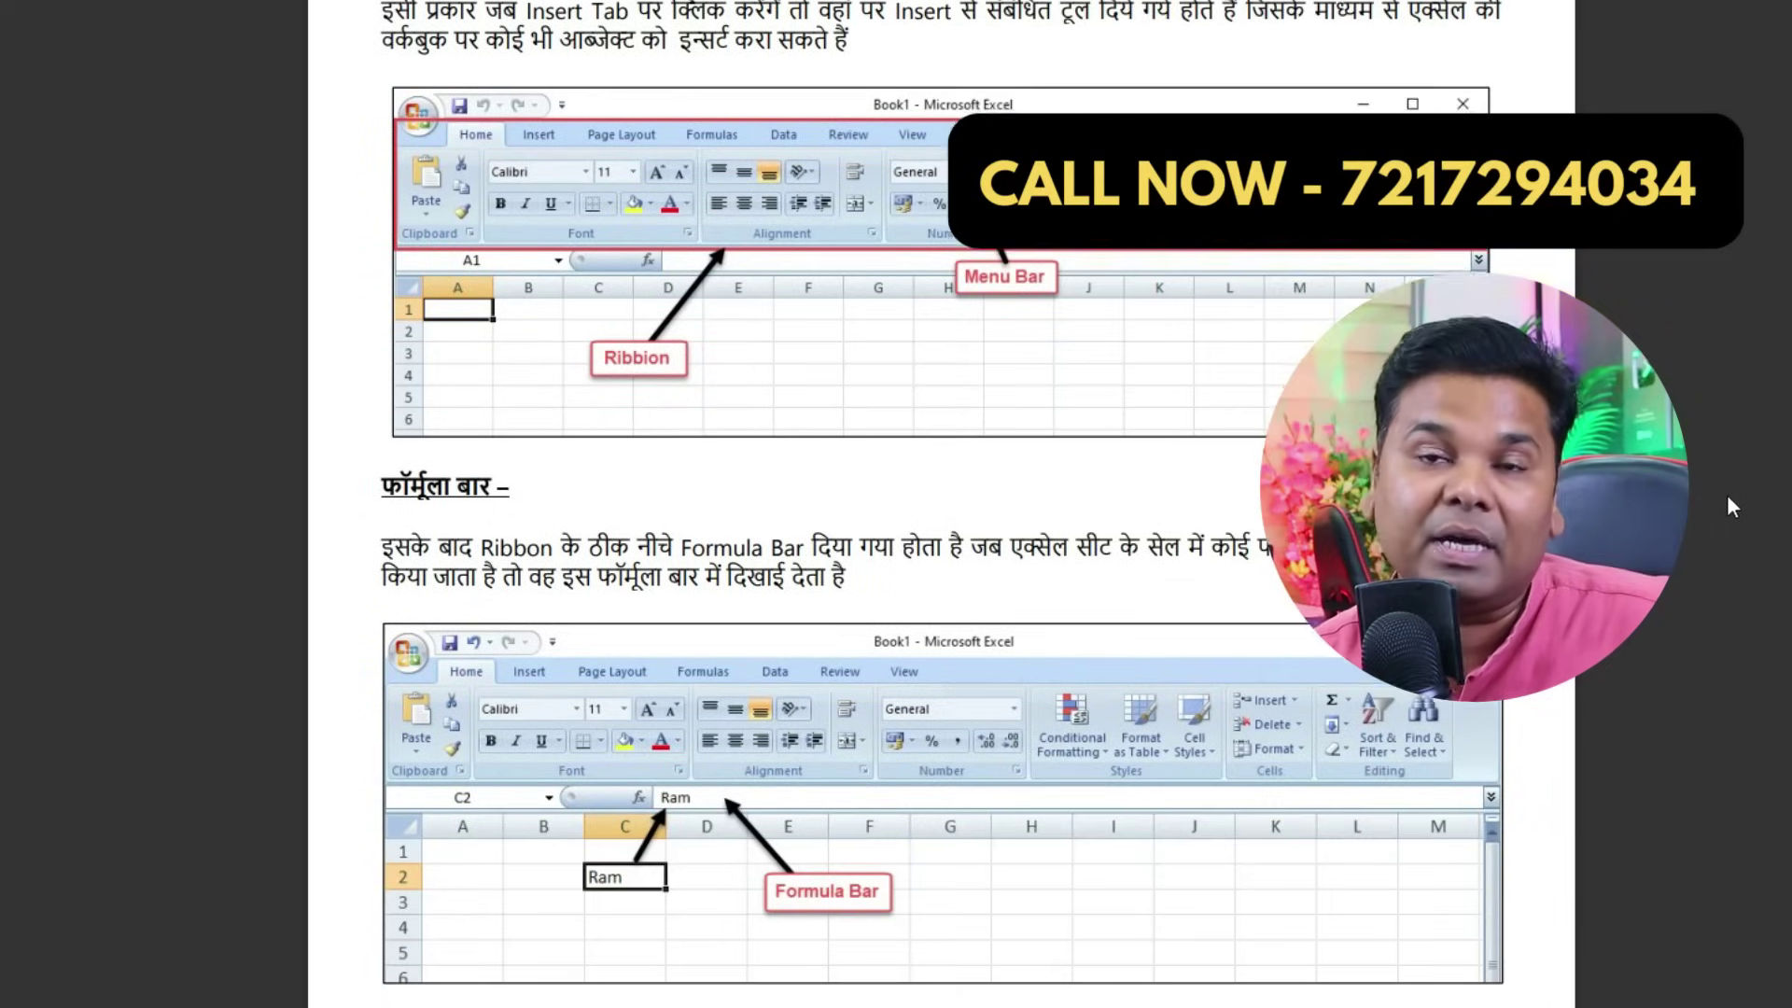
scroll(1729, 508, down, 5)
scroll(1733, 501, down, 8)
scroll(1736, 501, down, 2)
scroll(1738, 501, down, 5)
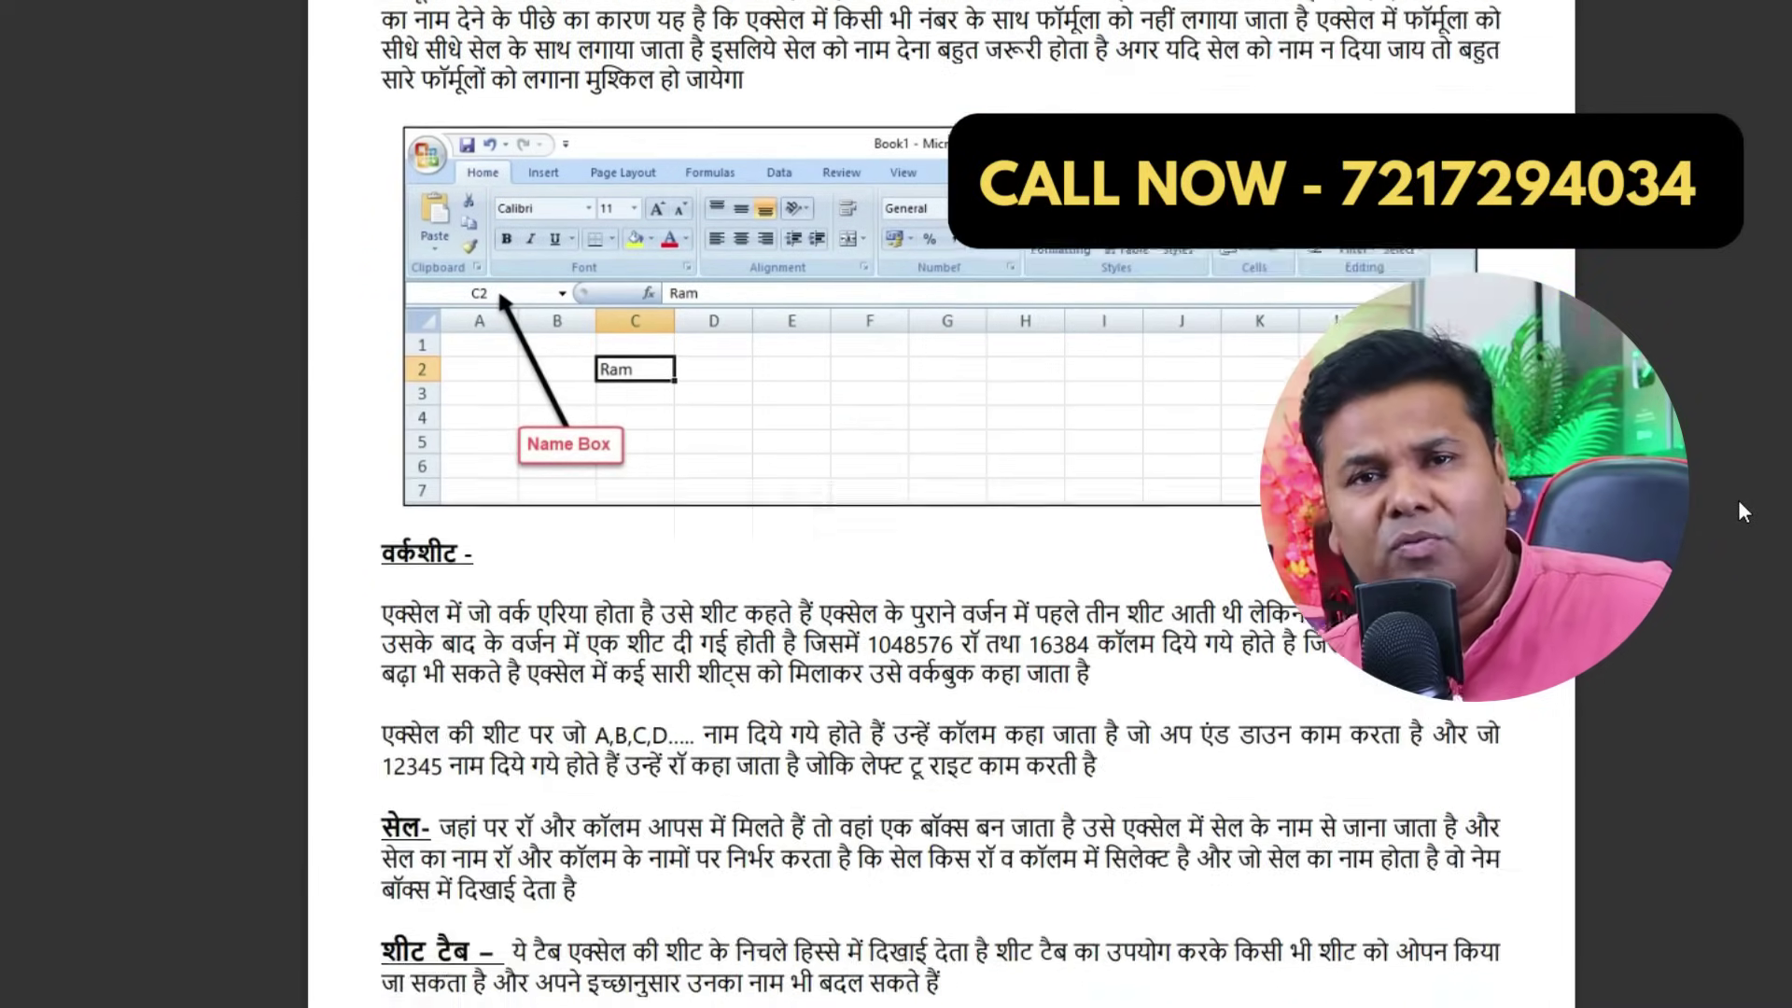
scroll(1738, 501, down, 4)
scroll(1747, 508, down, 5)
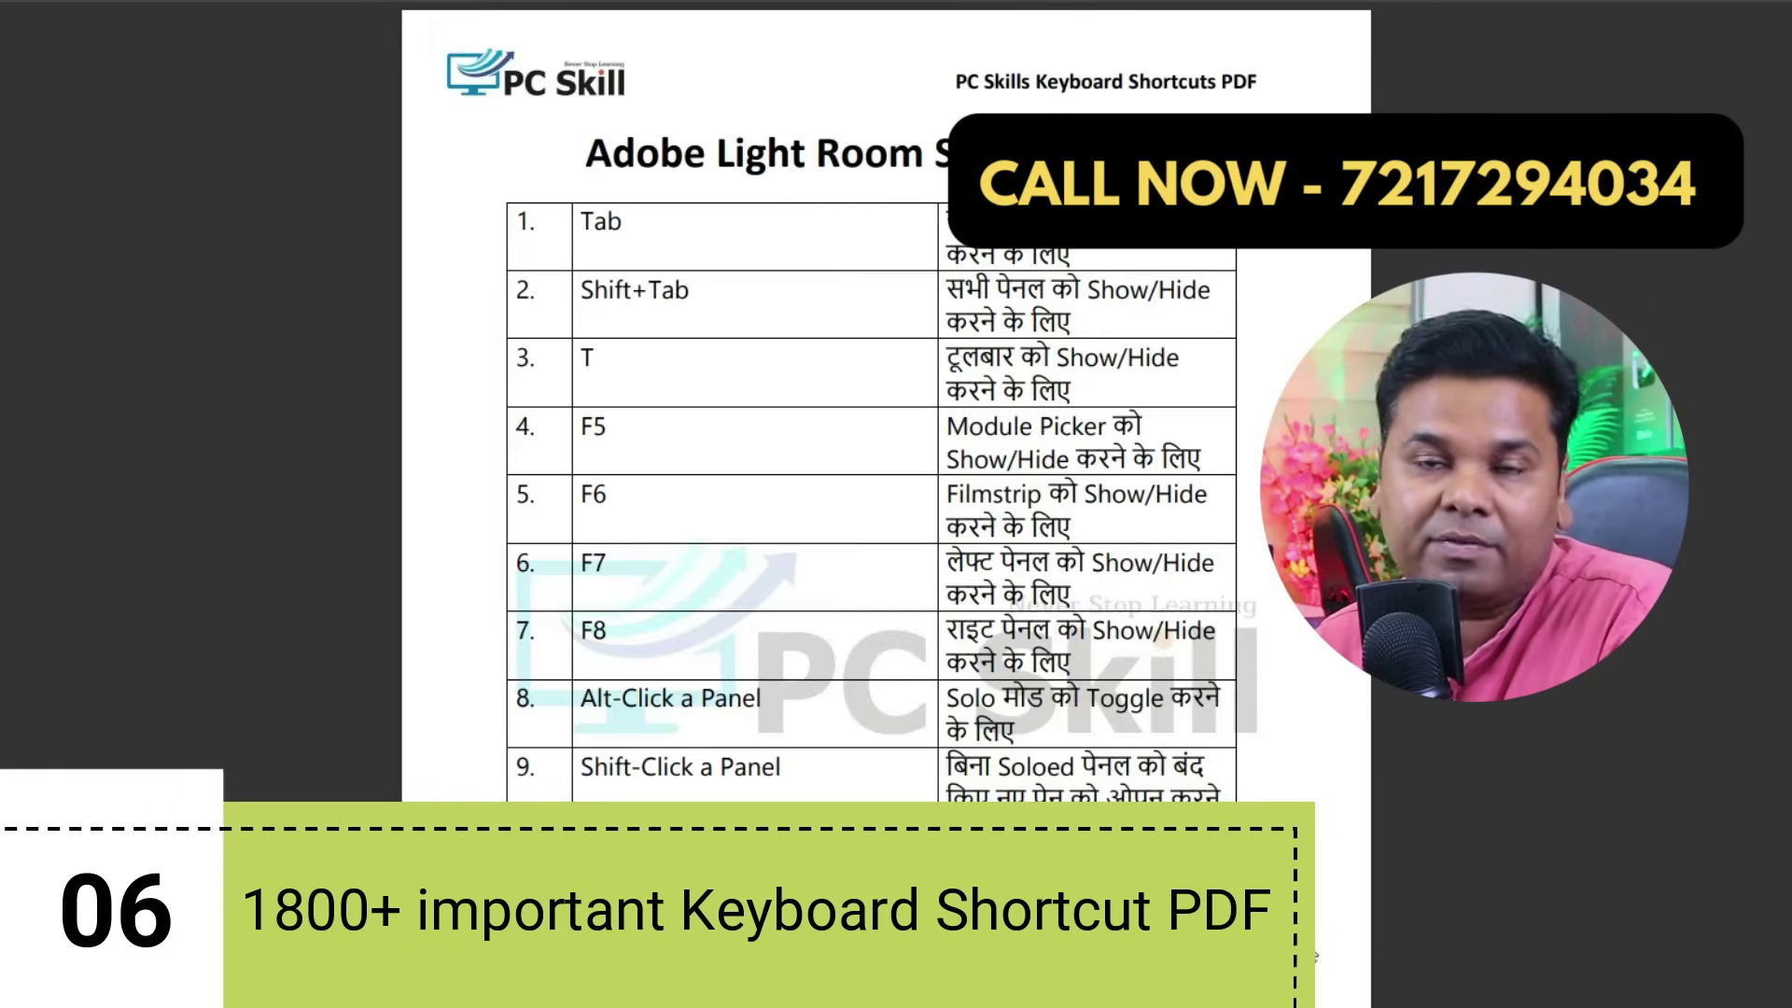
scroll(887, 402, down, 10)
scroll(887, 401, down, 8)
scroll(887, 401, down, 5)
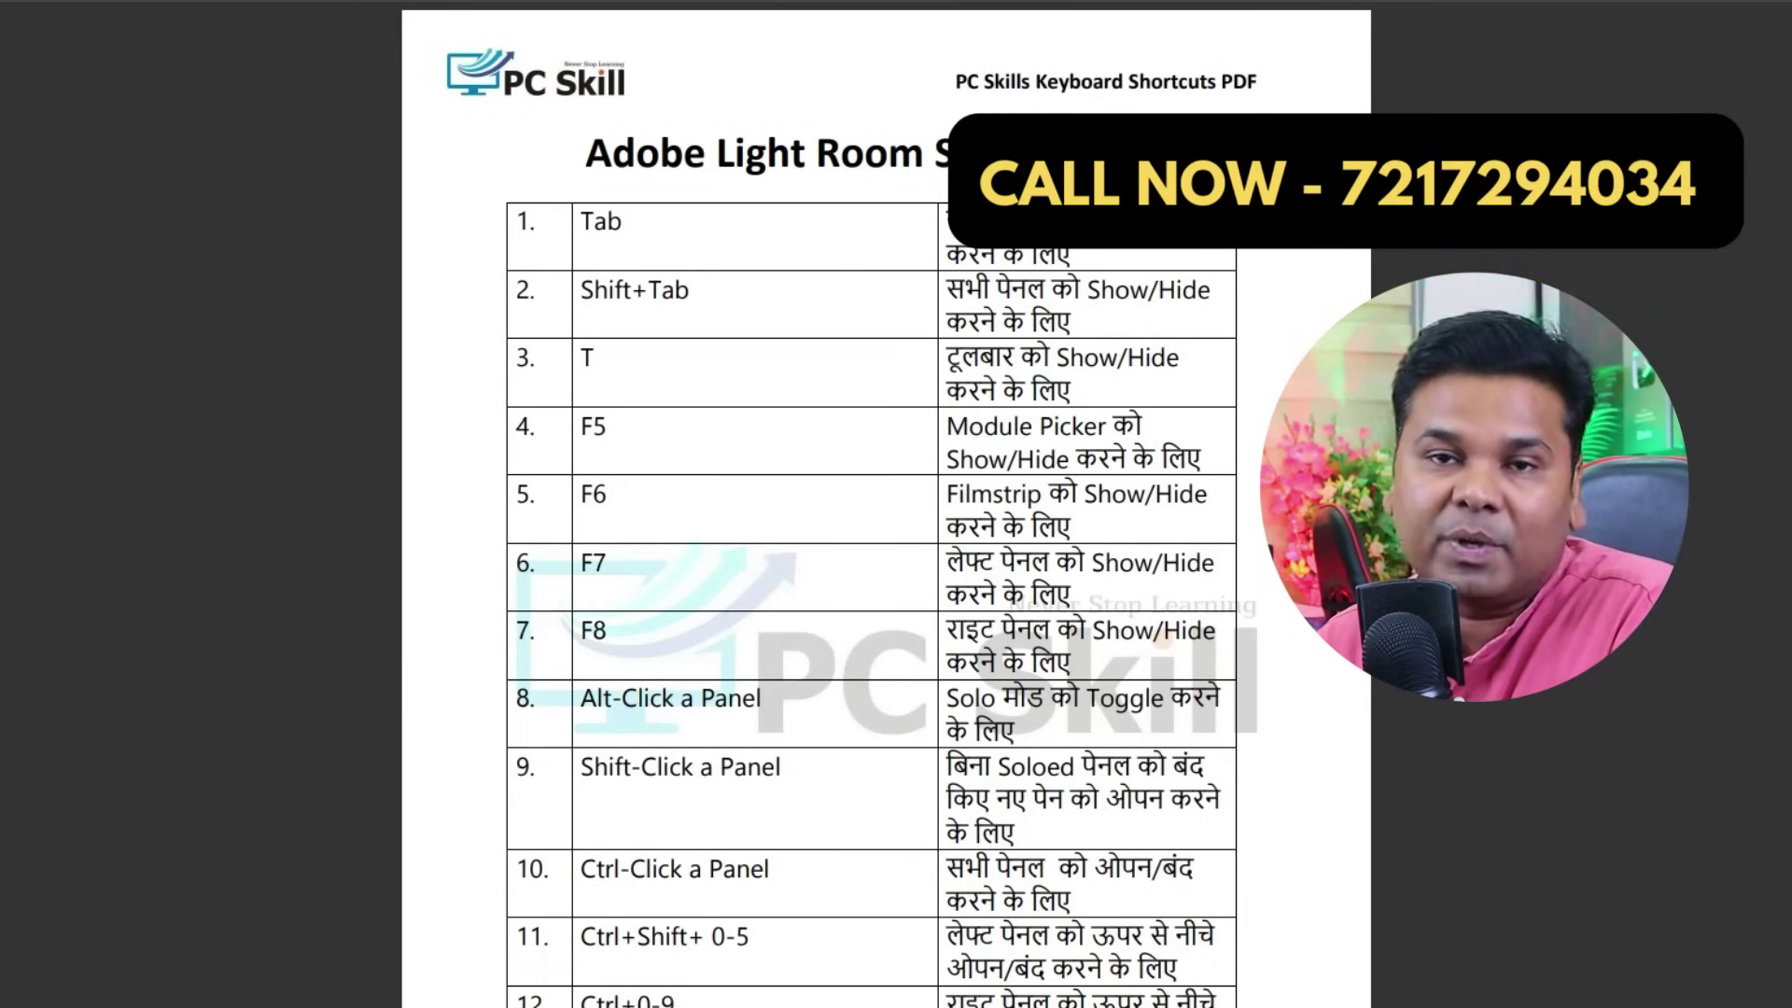
click(1083, 896)
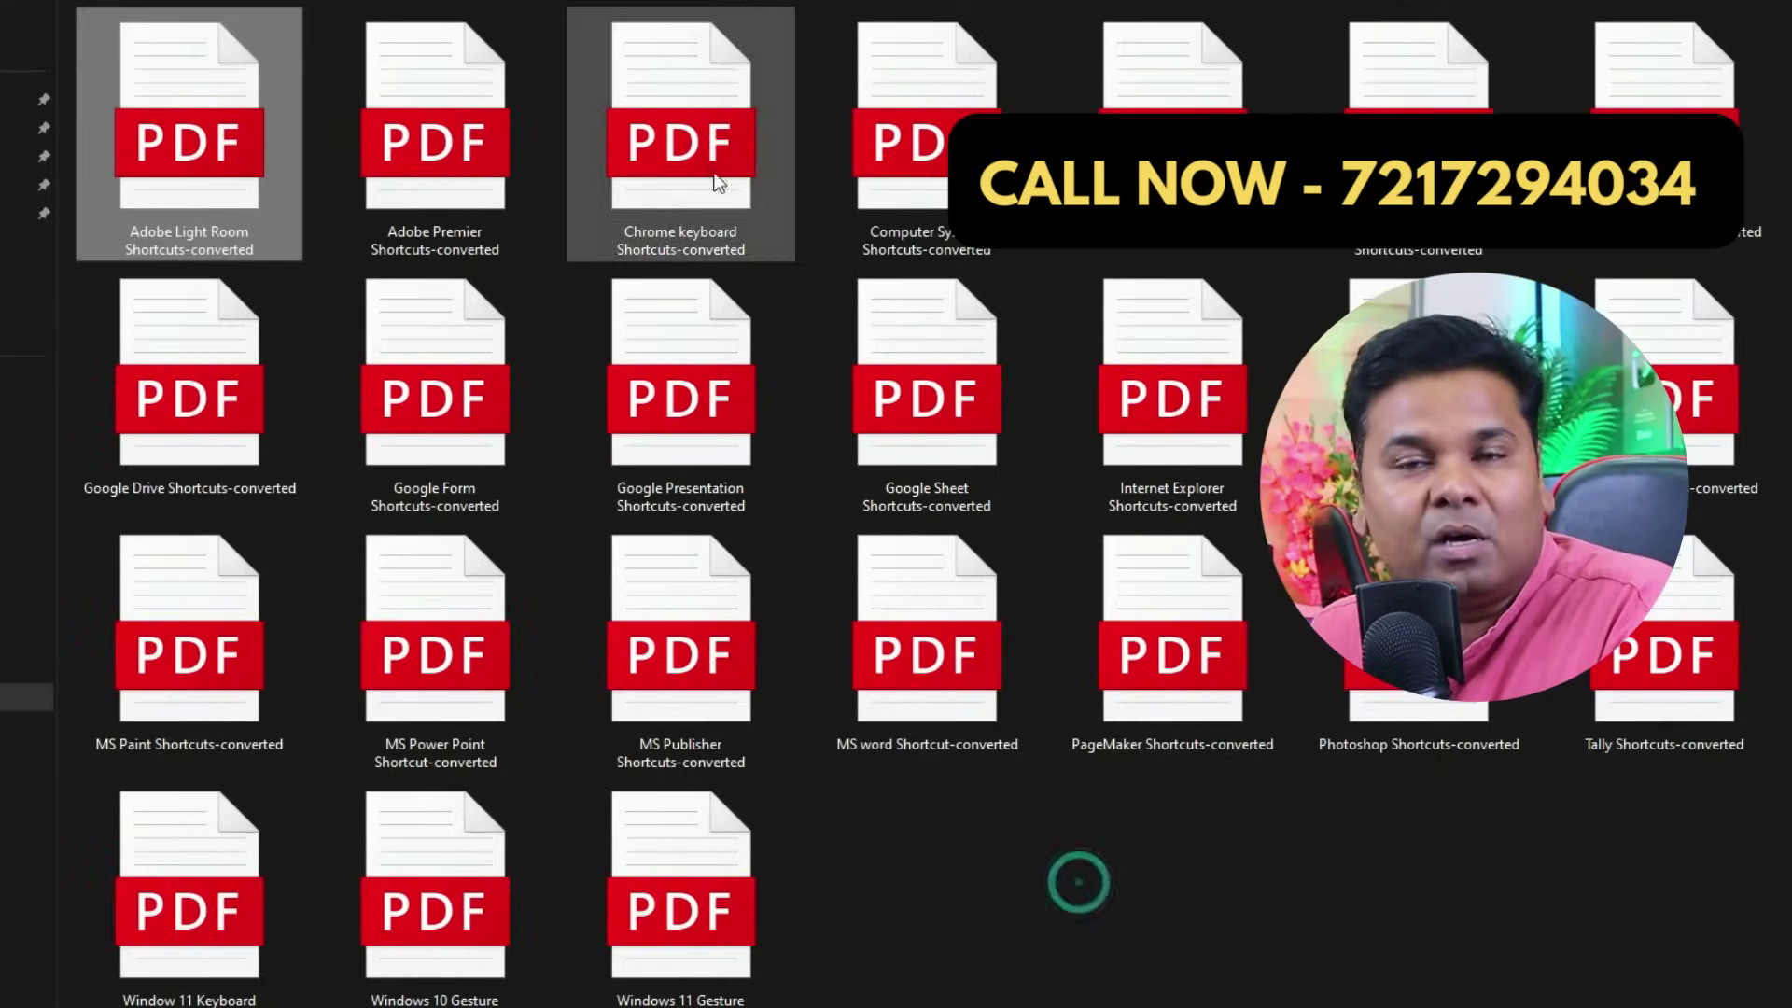
double_click(731, 133)
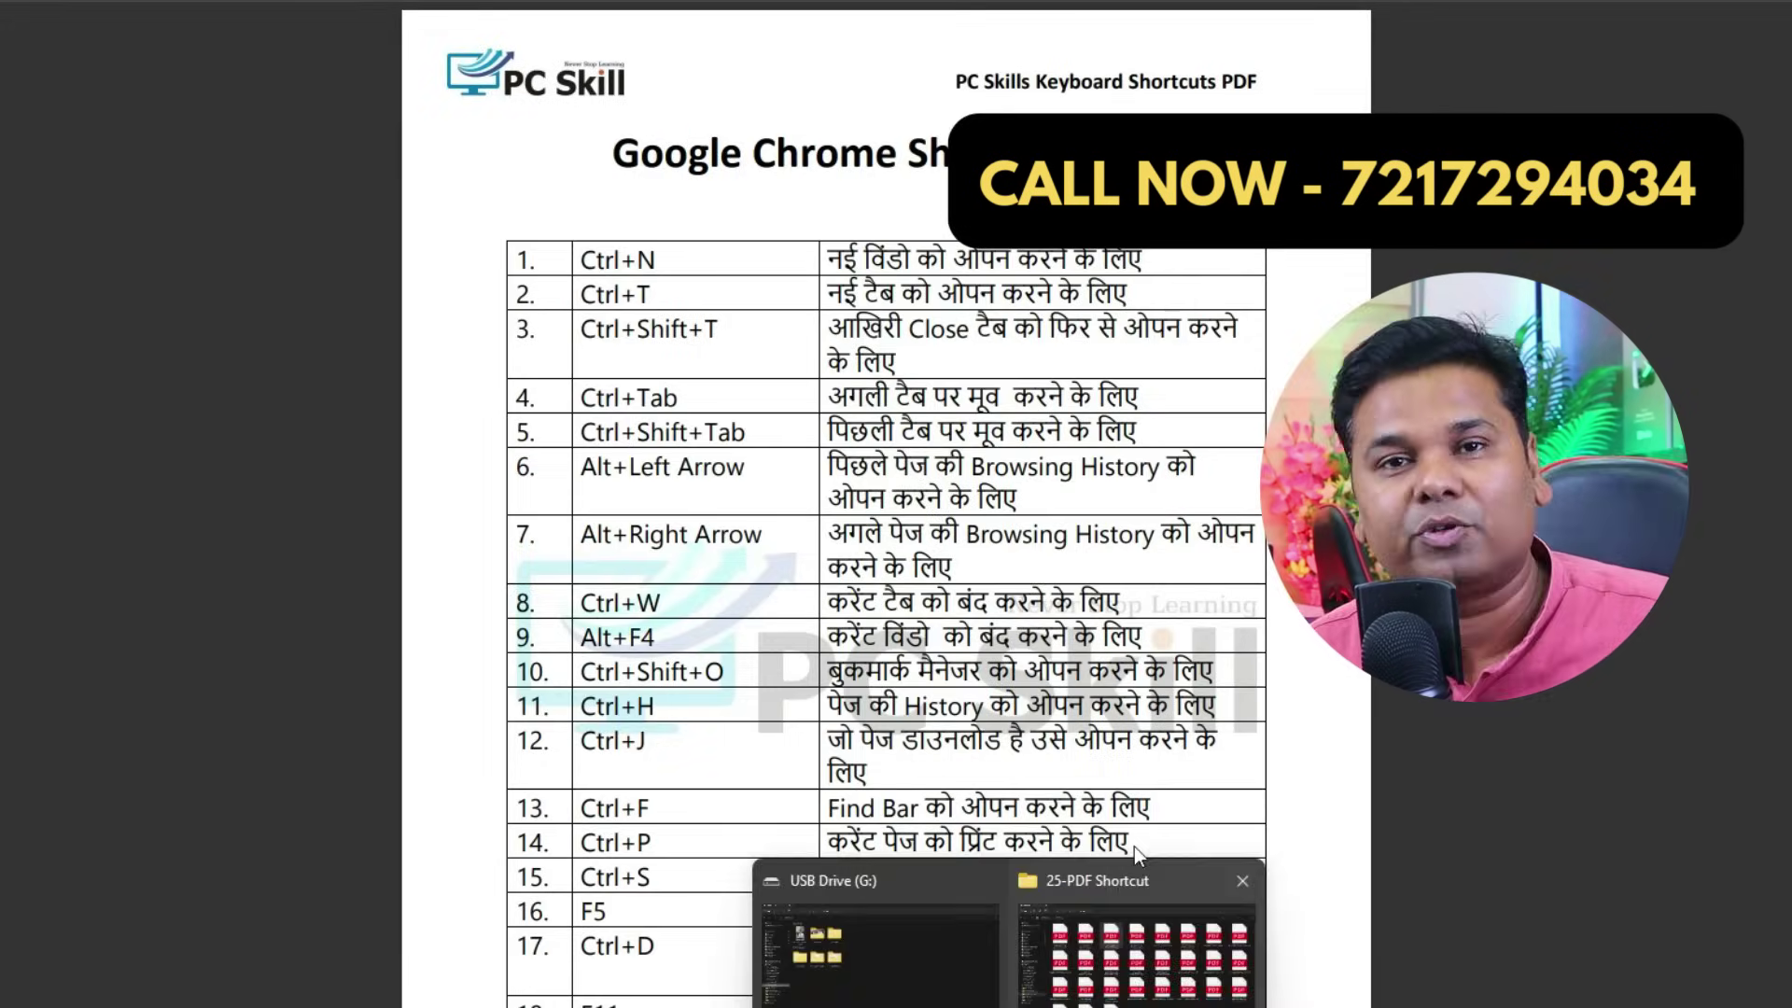
click(1144, 889)
double_click(1207, 396)
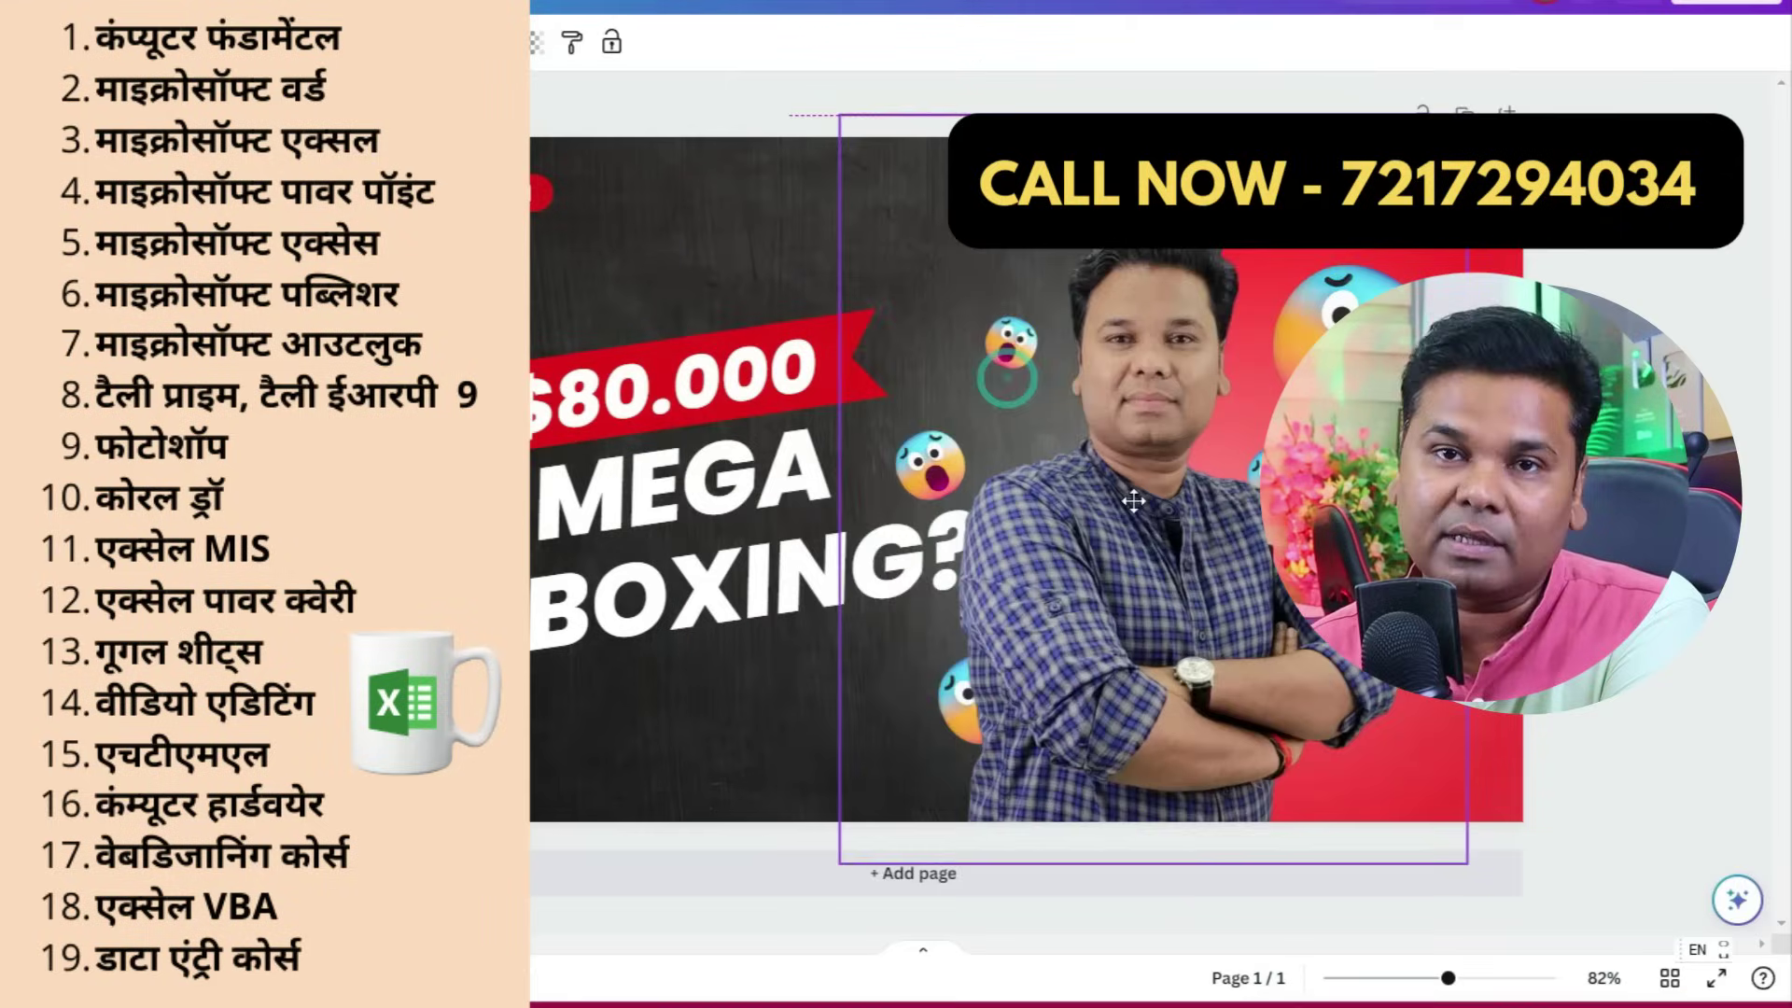
- Flip the man's photo horizontally and change the Fauget Channel label to 'Big'
click(1134, 502)
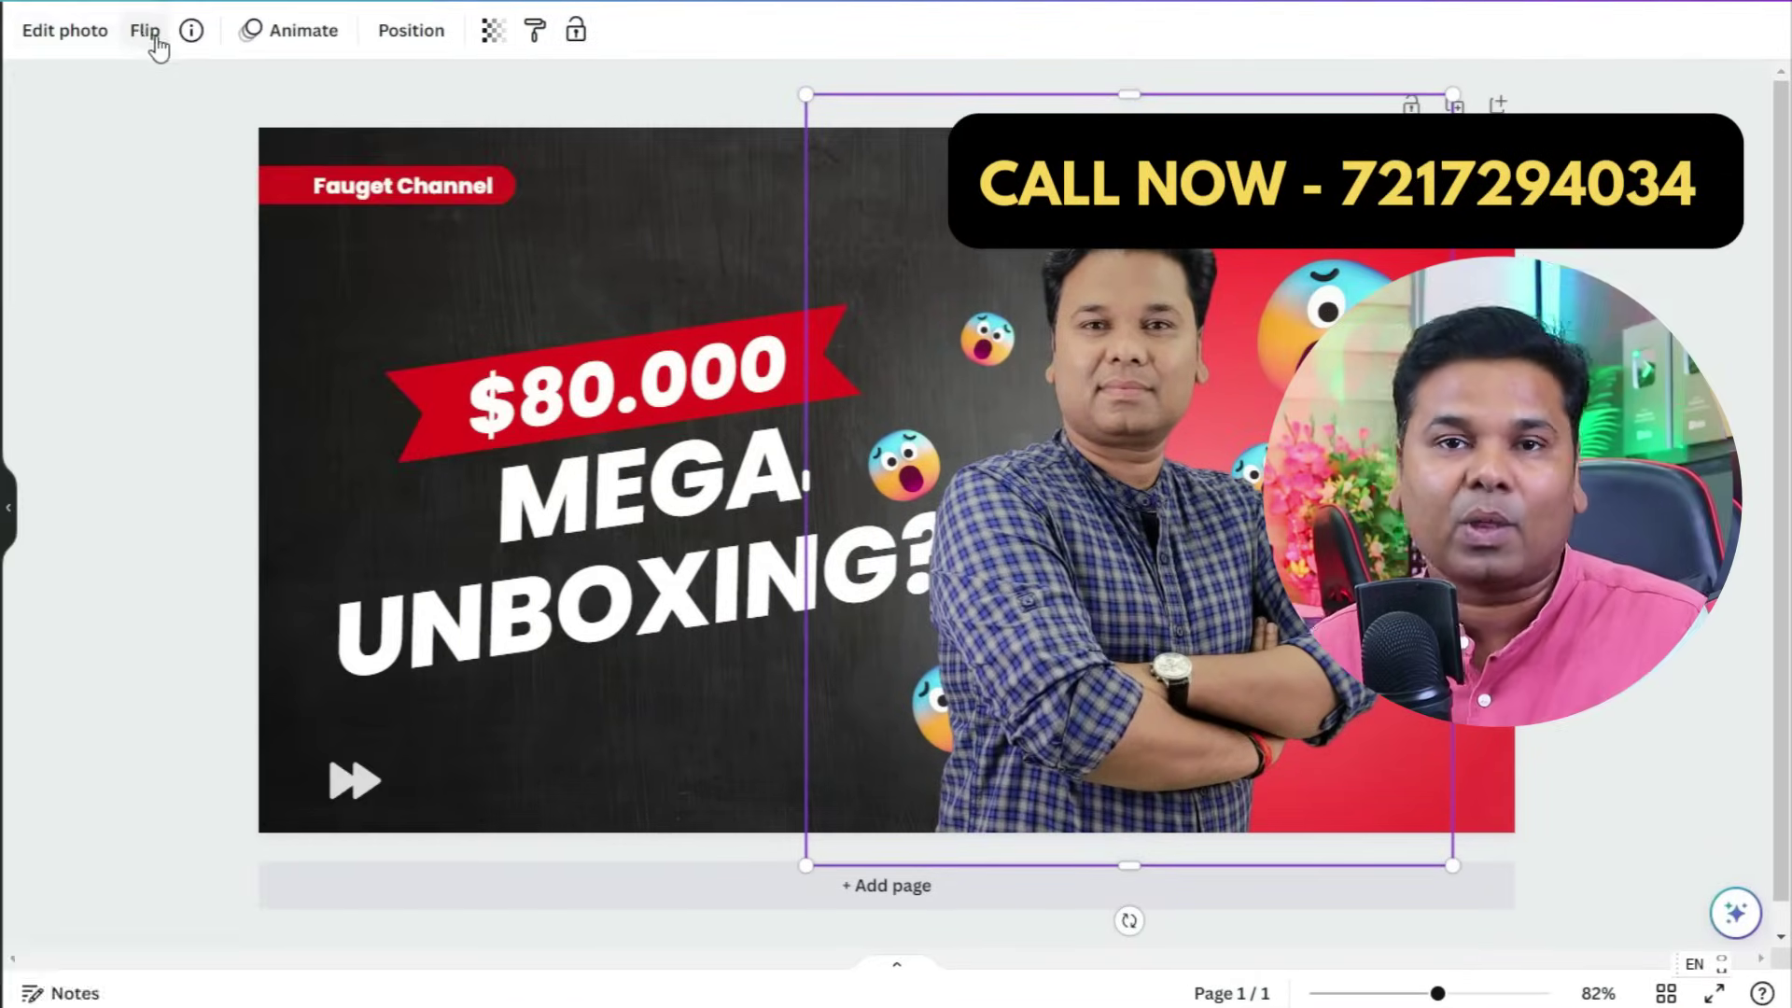
click(147, 32)
click(211, 103)
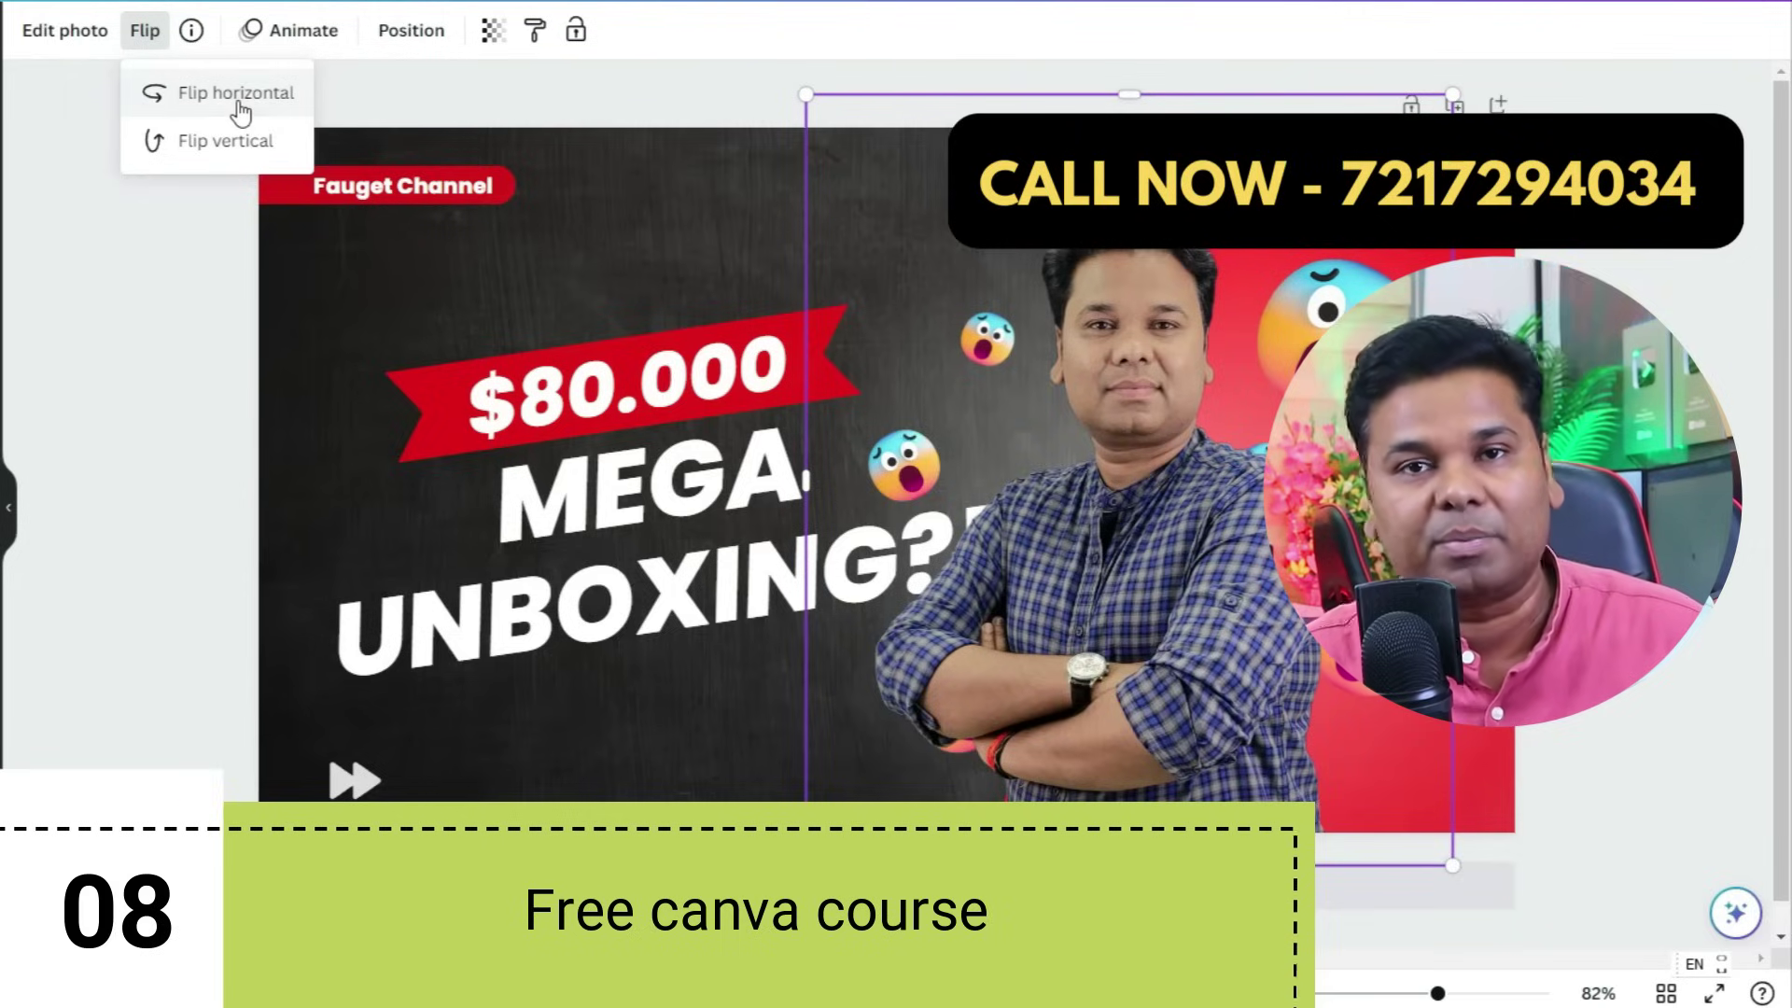
click(789, 502)
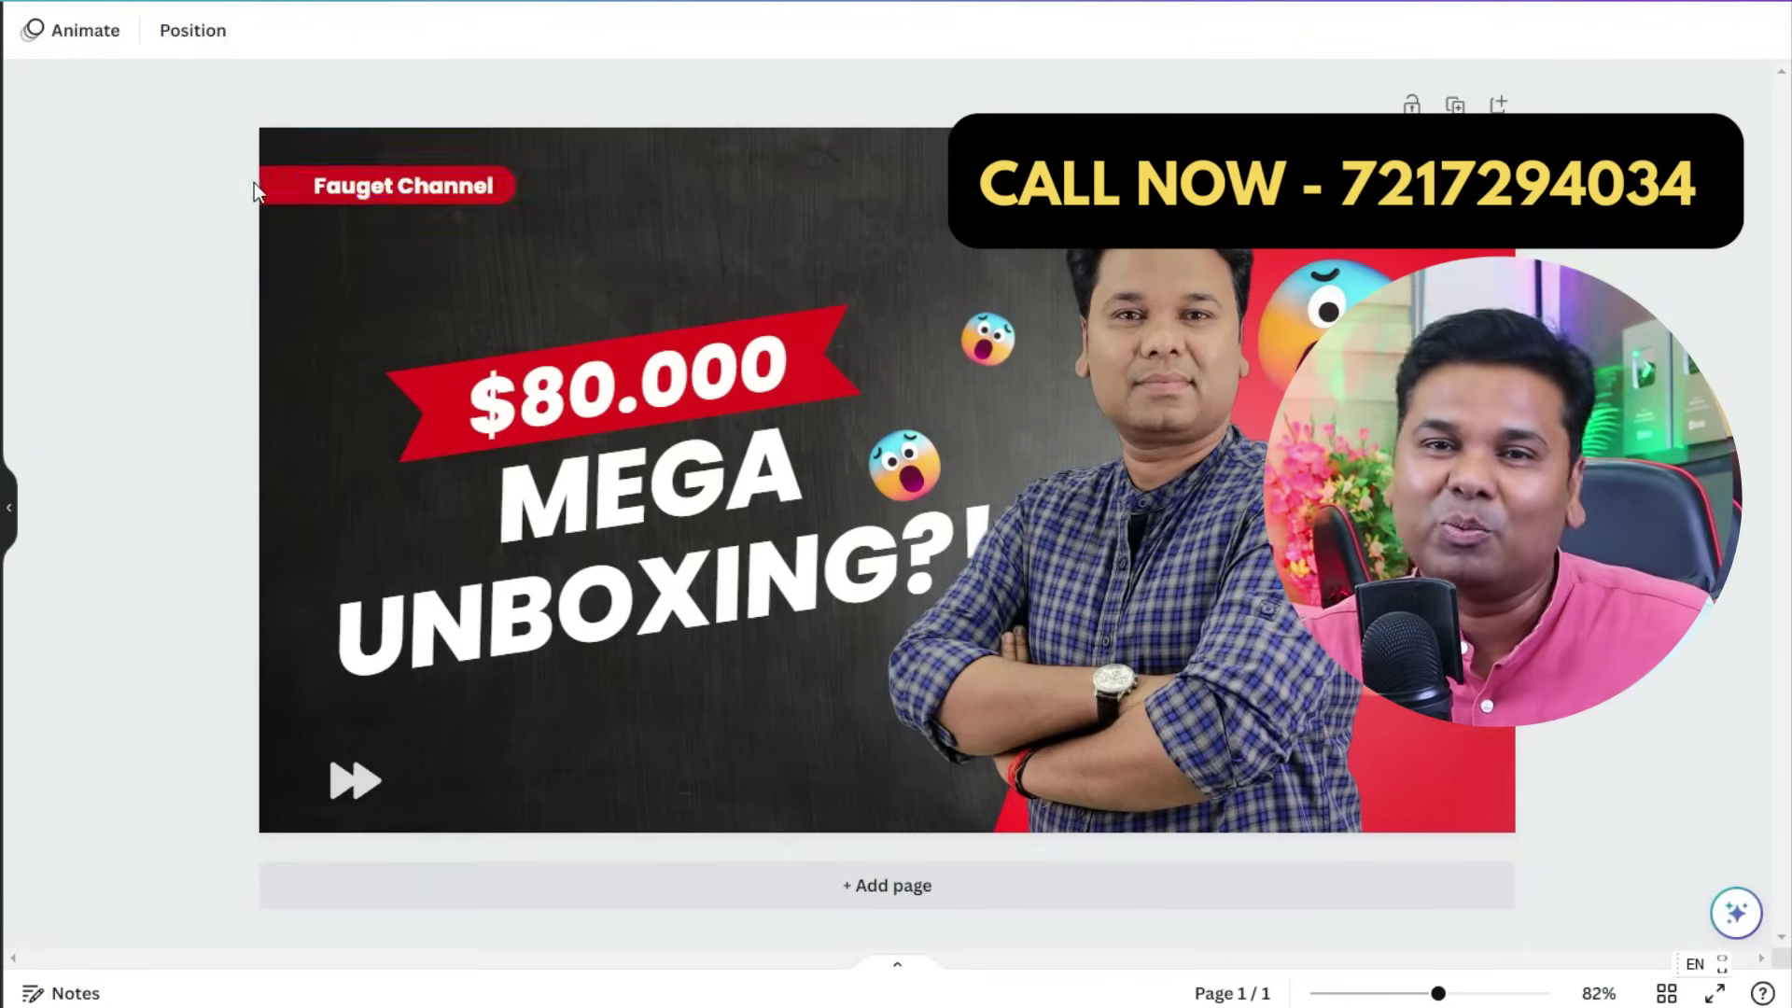
click(373, 177)
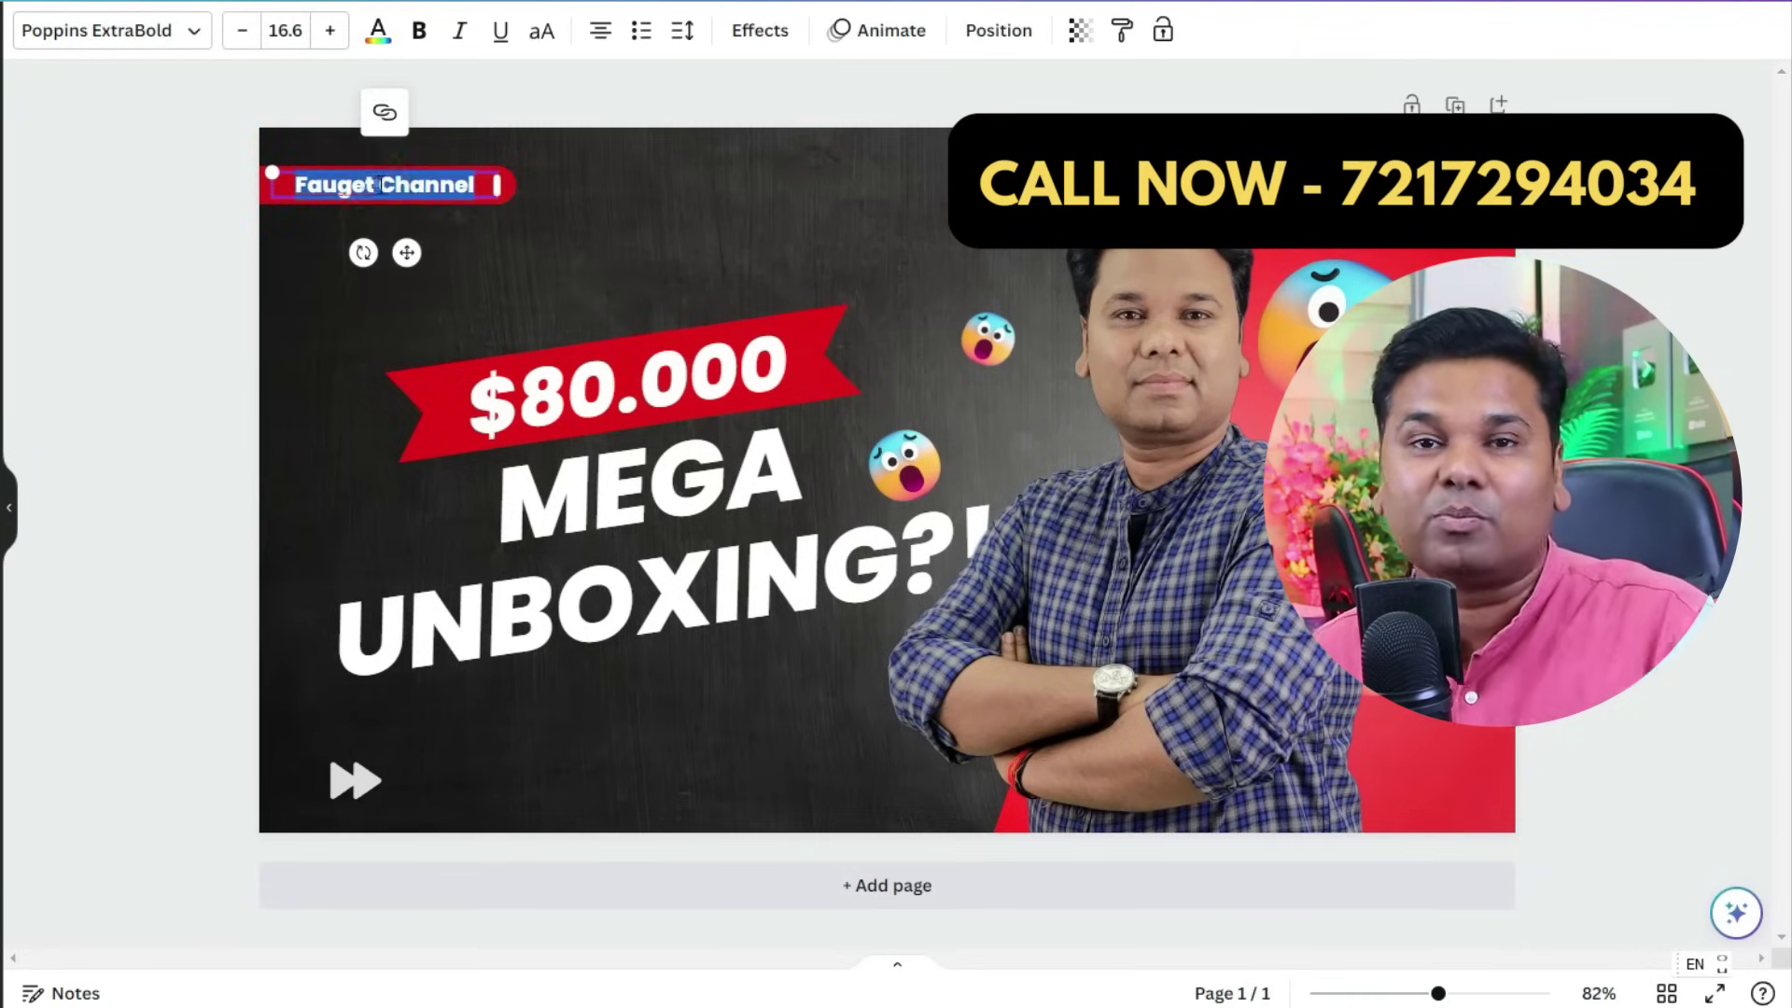
text(Big)
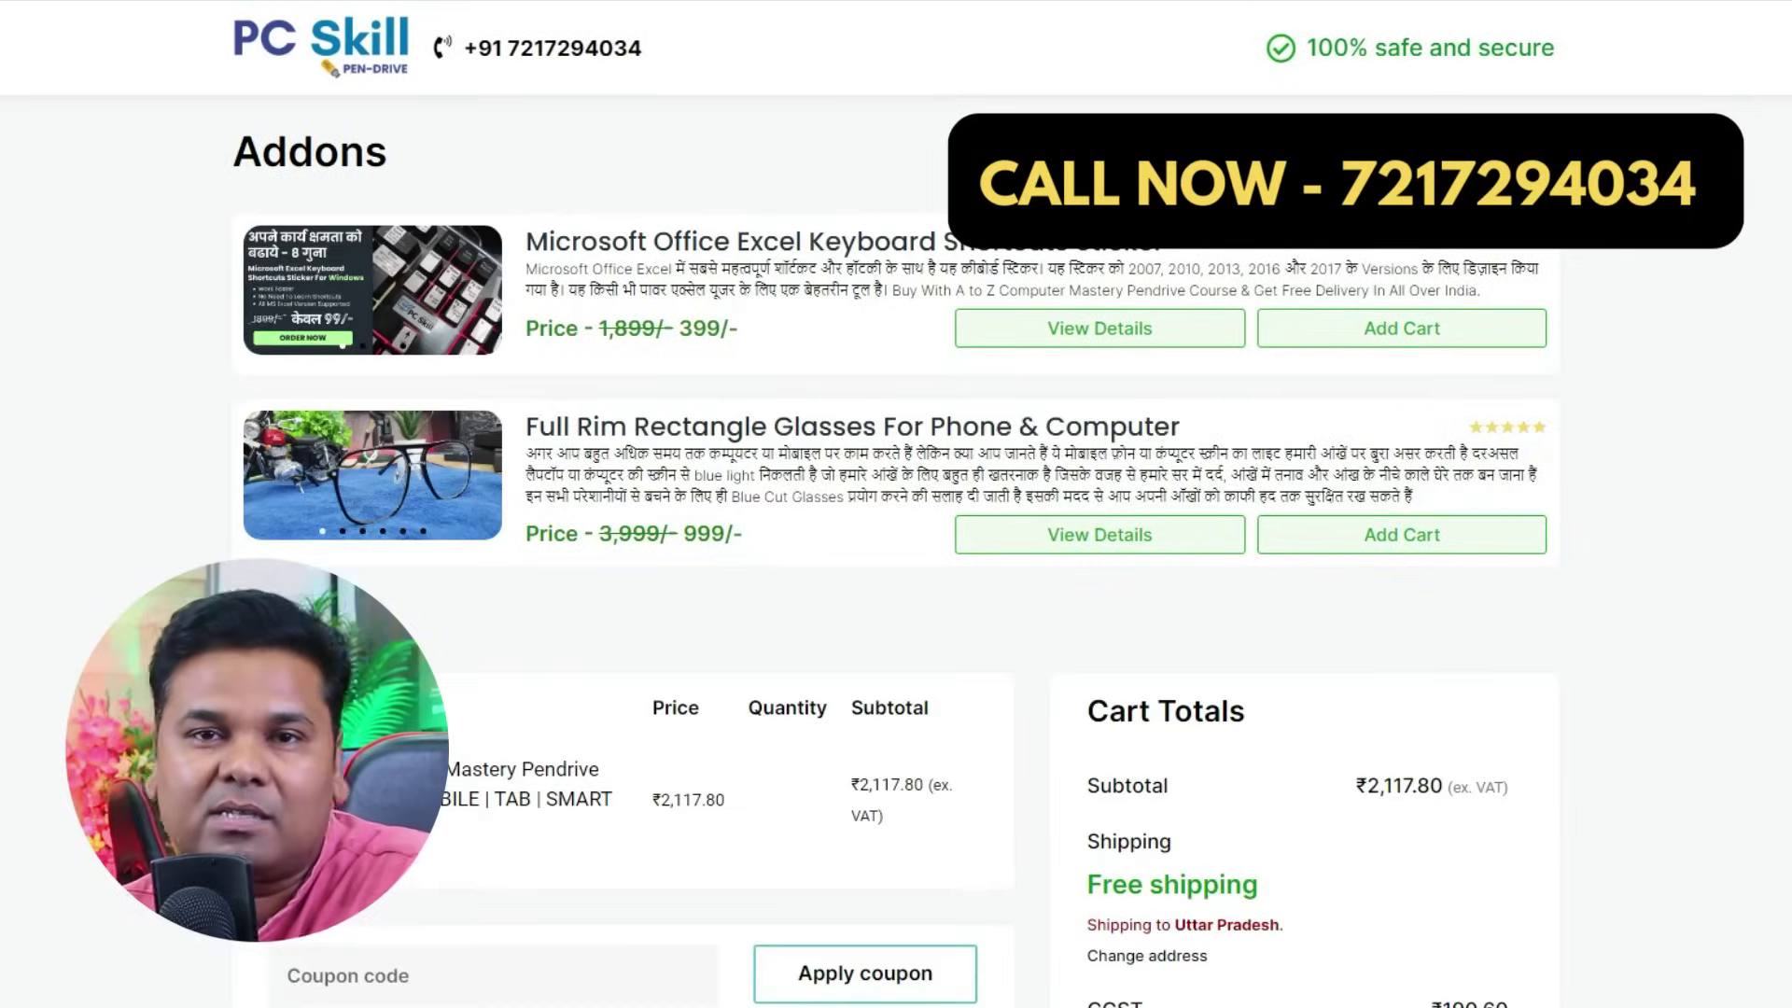
- Highlight the order total, then open the Computer Glasses page and browse its photos
drag(1452, 896, 1417, 896)
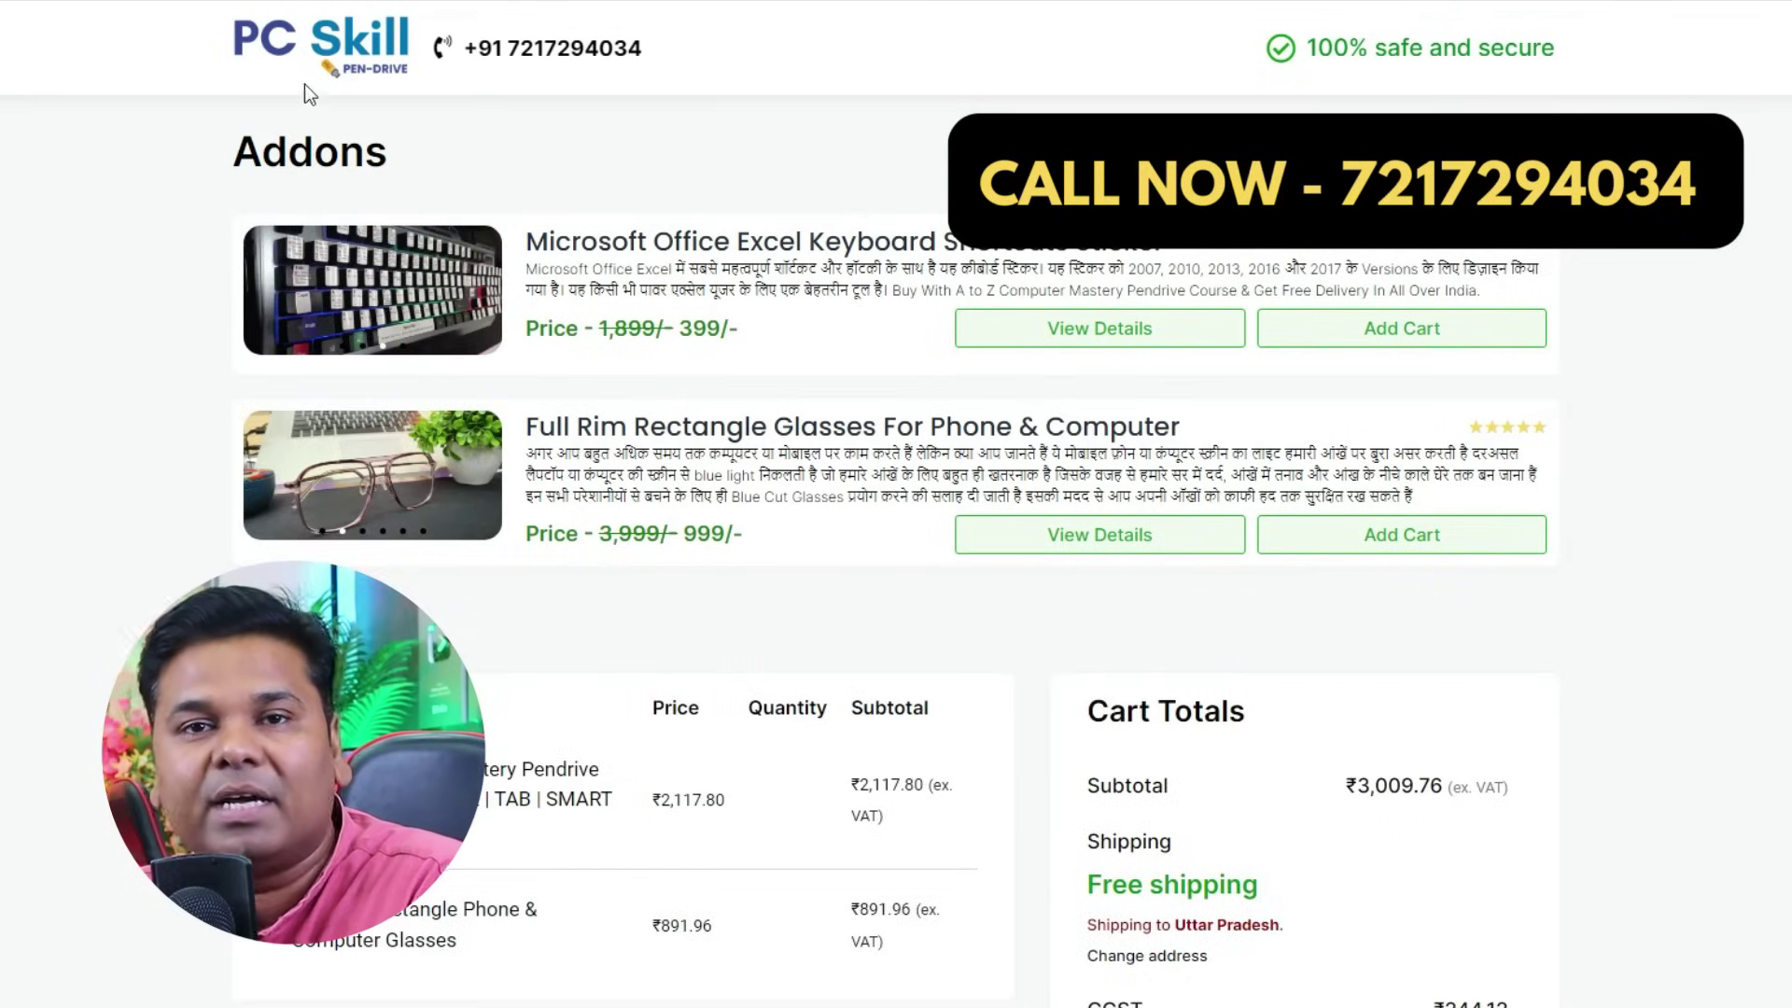
click(329, 67)
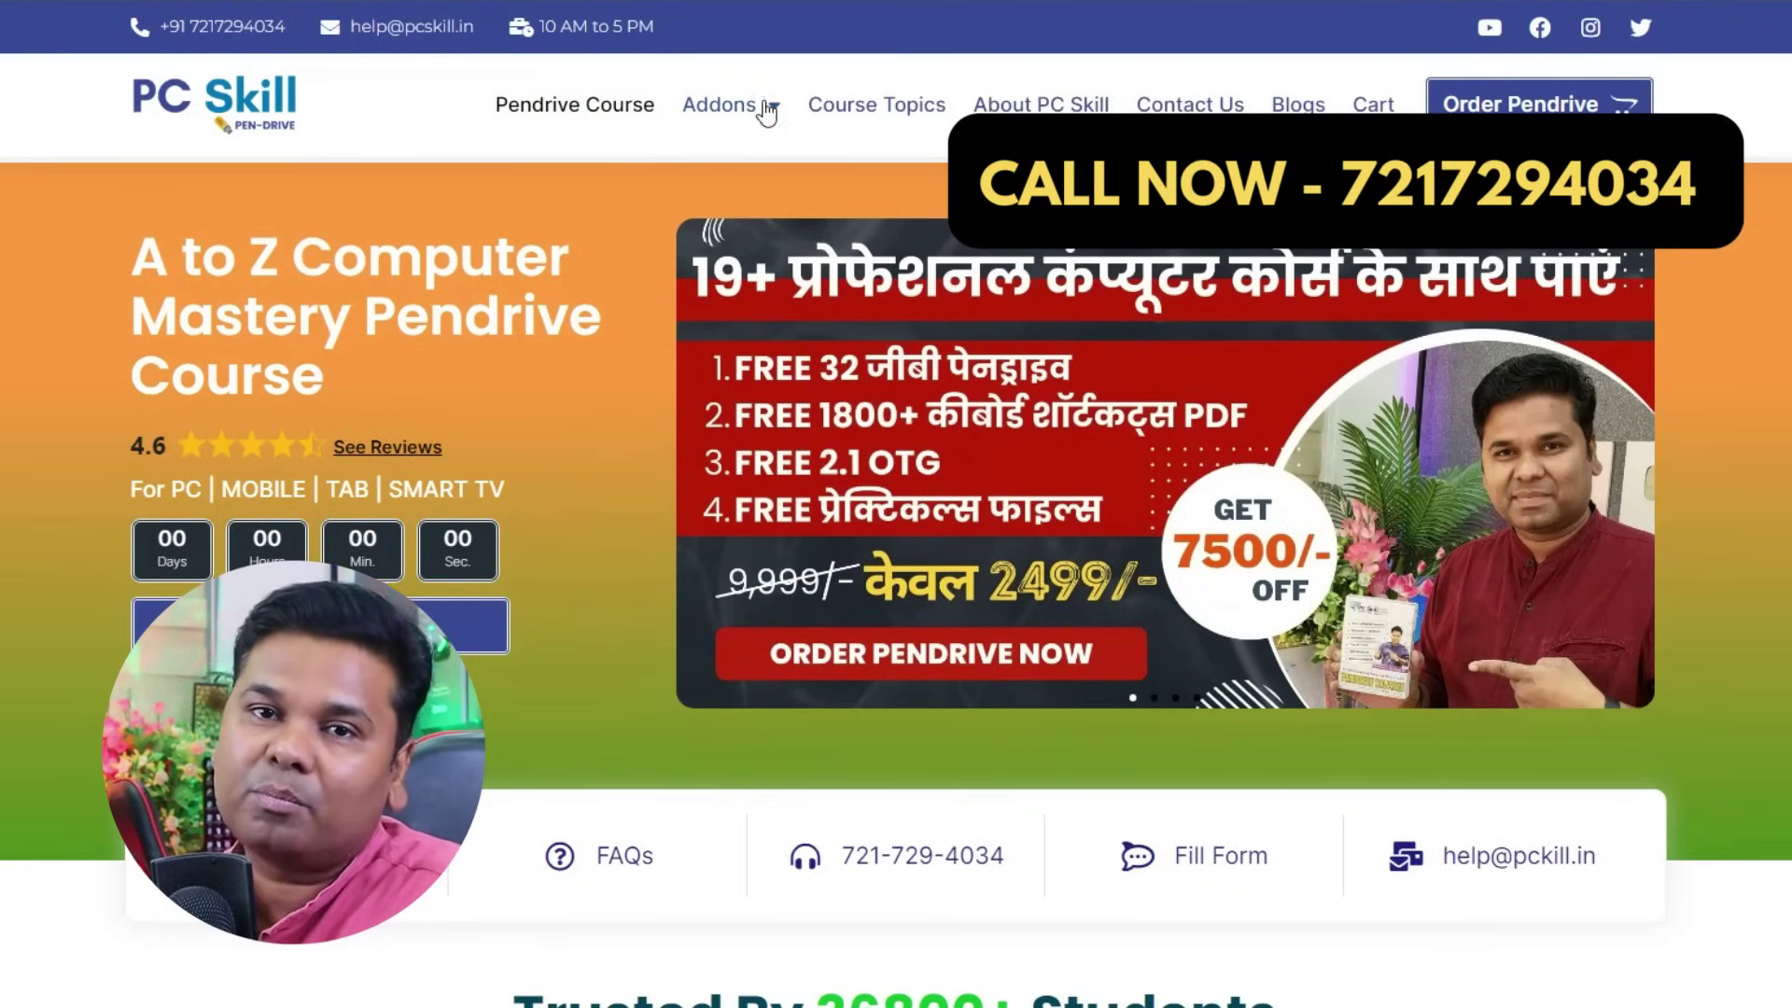
mouse_move(728, 104)
click(778, 249)
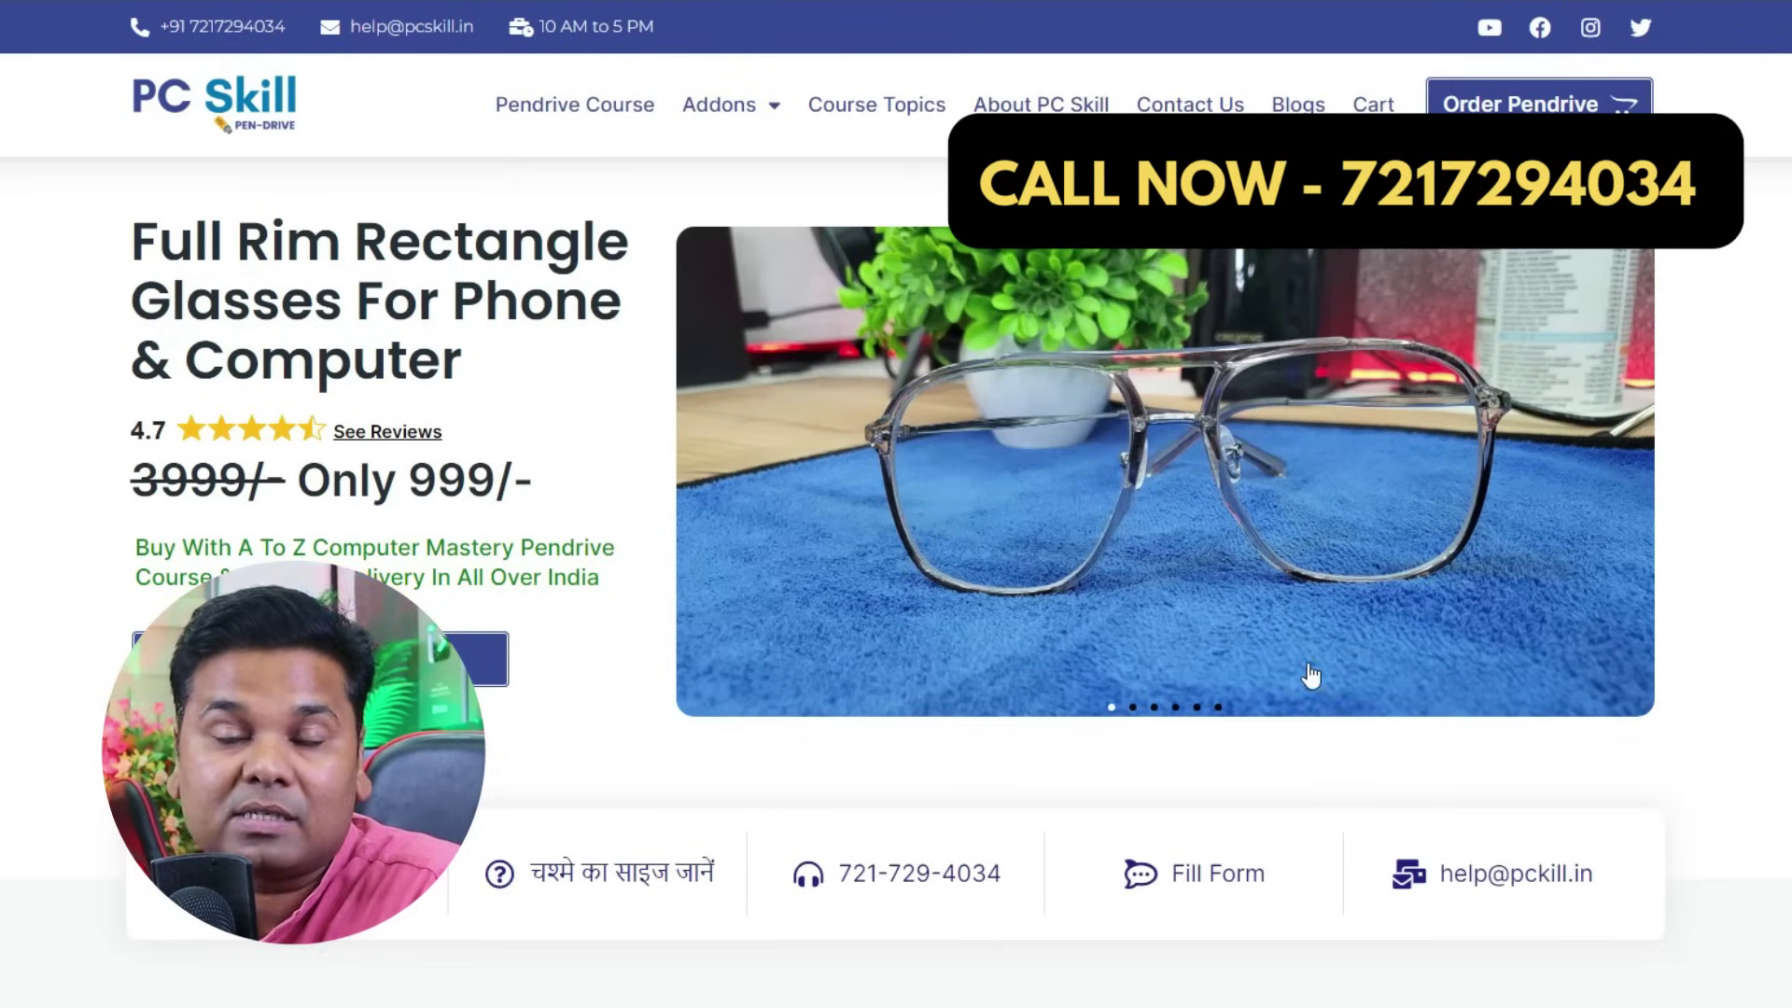
click(1133, 707)
click(1156, 707)
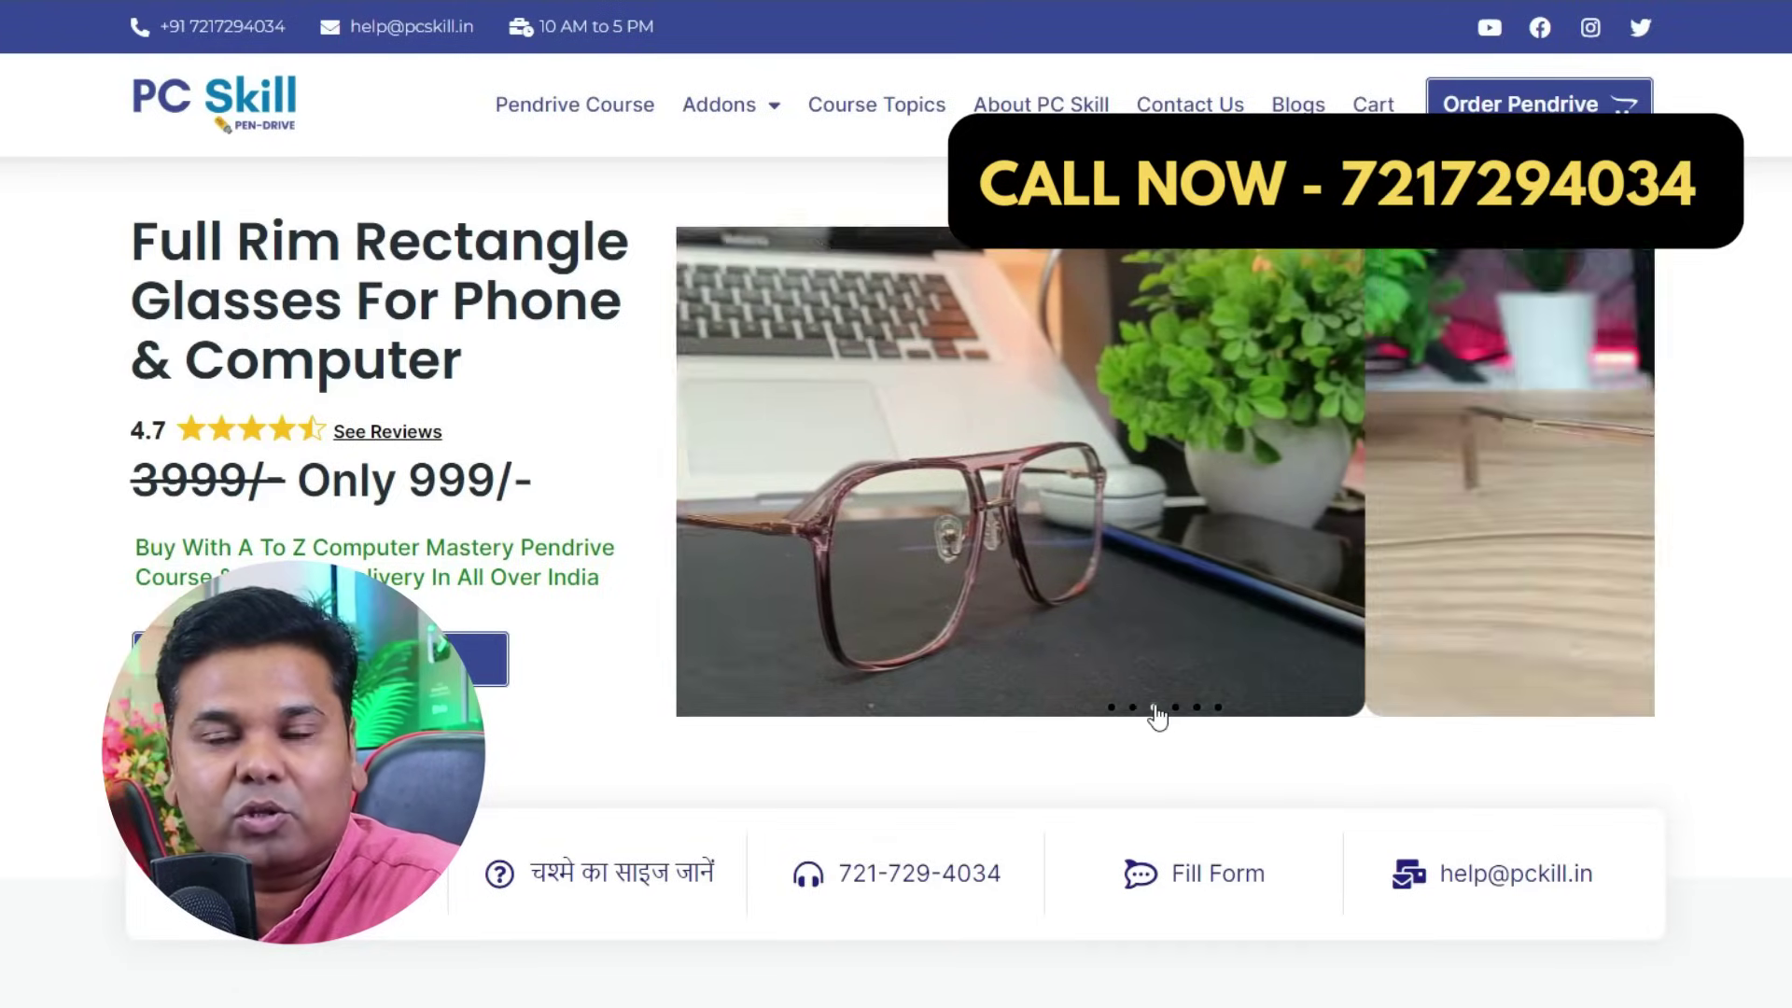
scroll(1286, 754, down, 5)
scroll(1303, 771, down, 5)
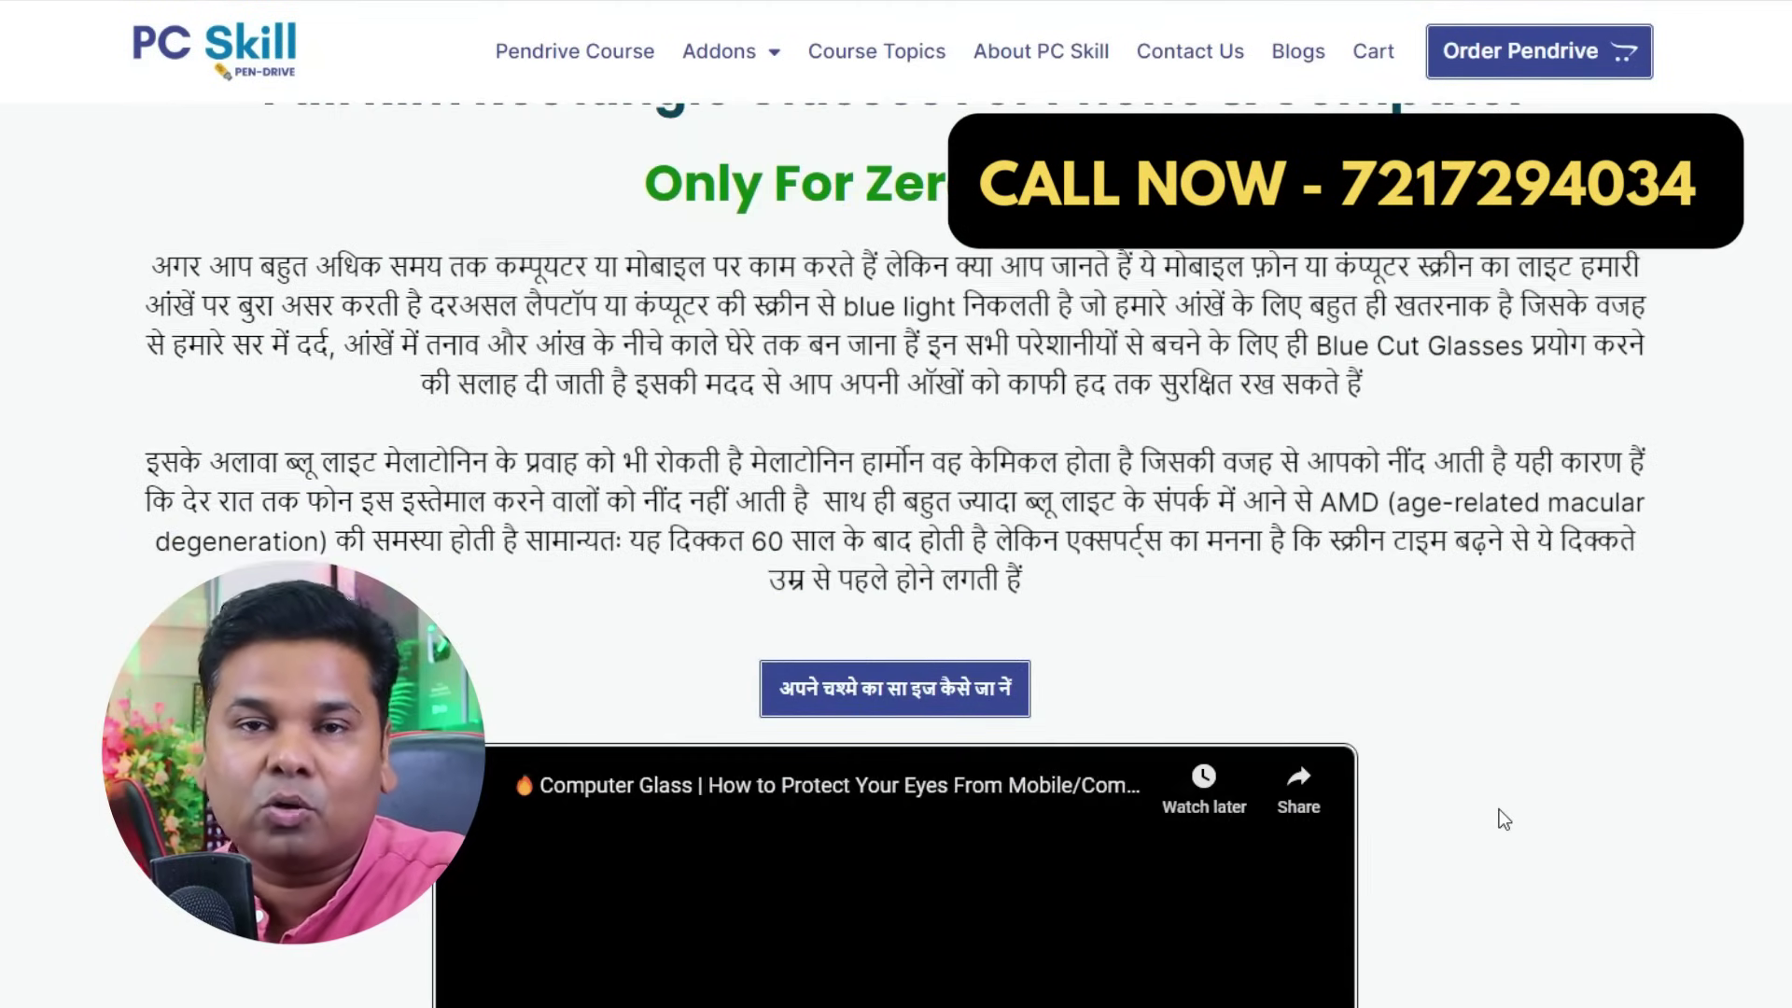
scroll(1494, 802, up, 2)
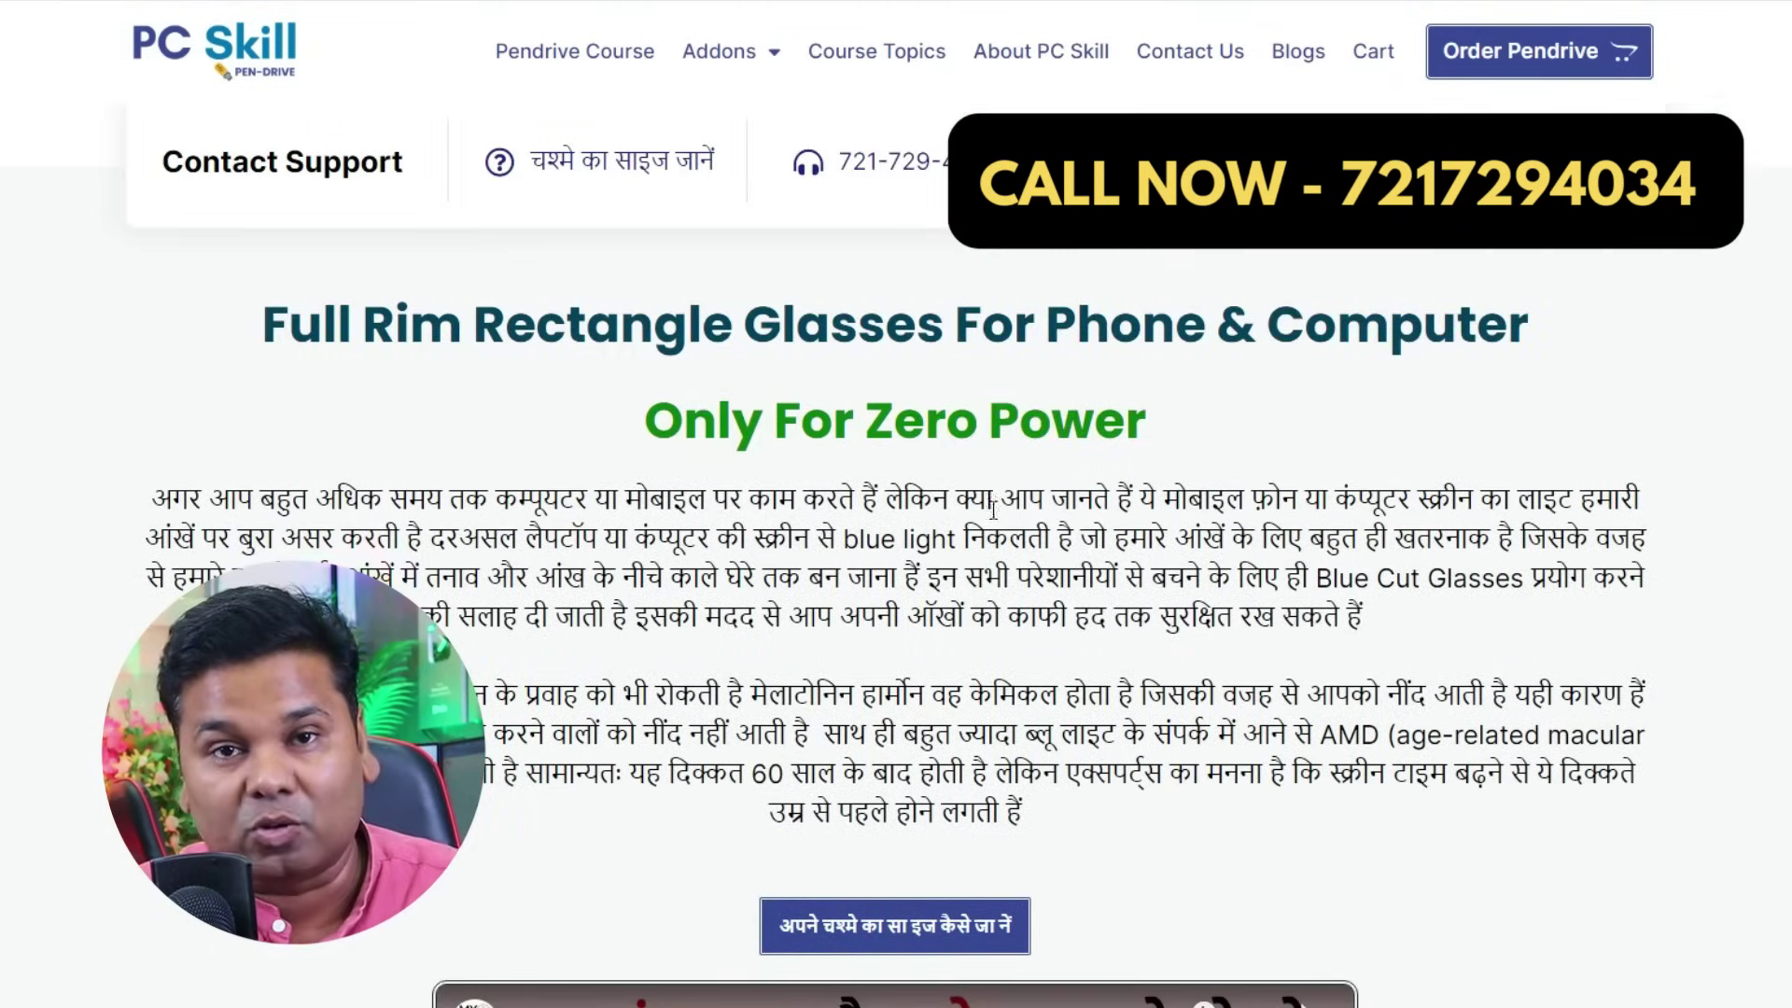
- Open the glasses size guide, read through it, and close it
click(962, 922)
scroll(1219, 685, down, 2)
scroll(1222, 695, down, 5)
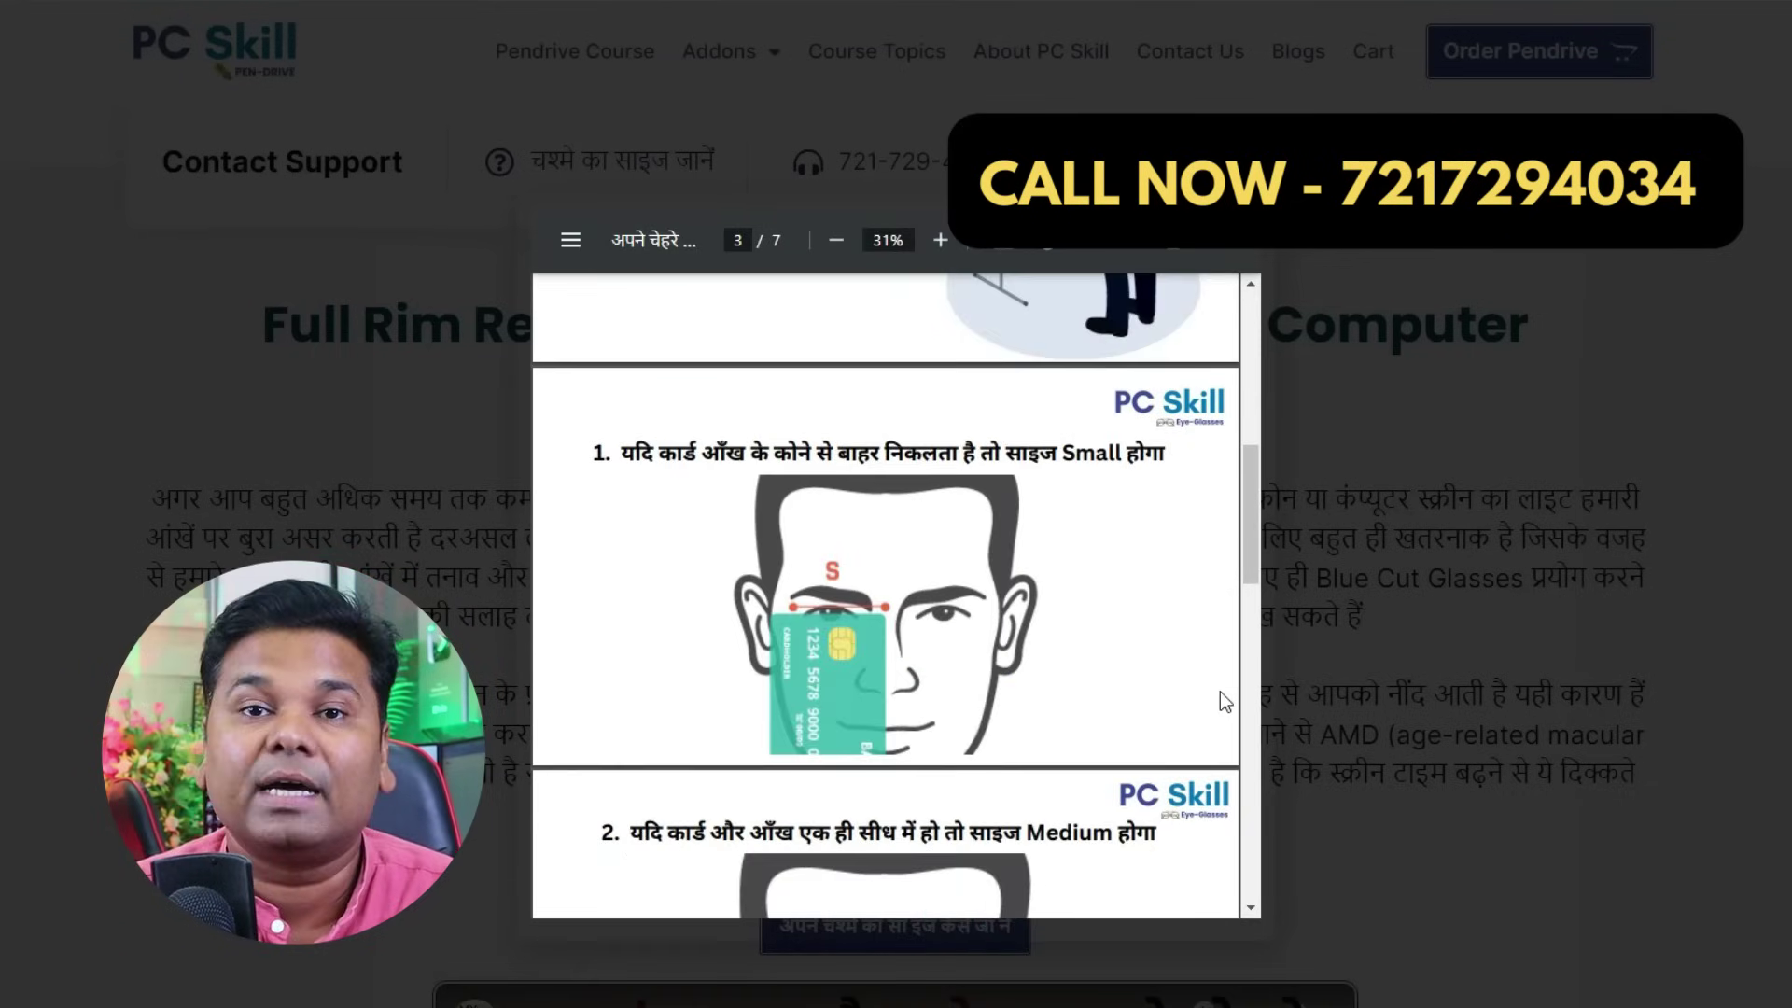
scroll(1219, 693, down, 3)
scroll(1223, 693, down, 3)
scroll(1230, 695, down, 3)
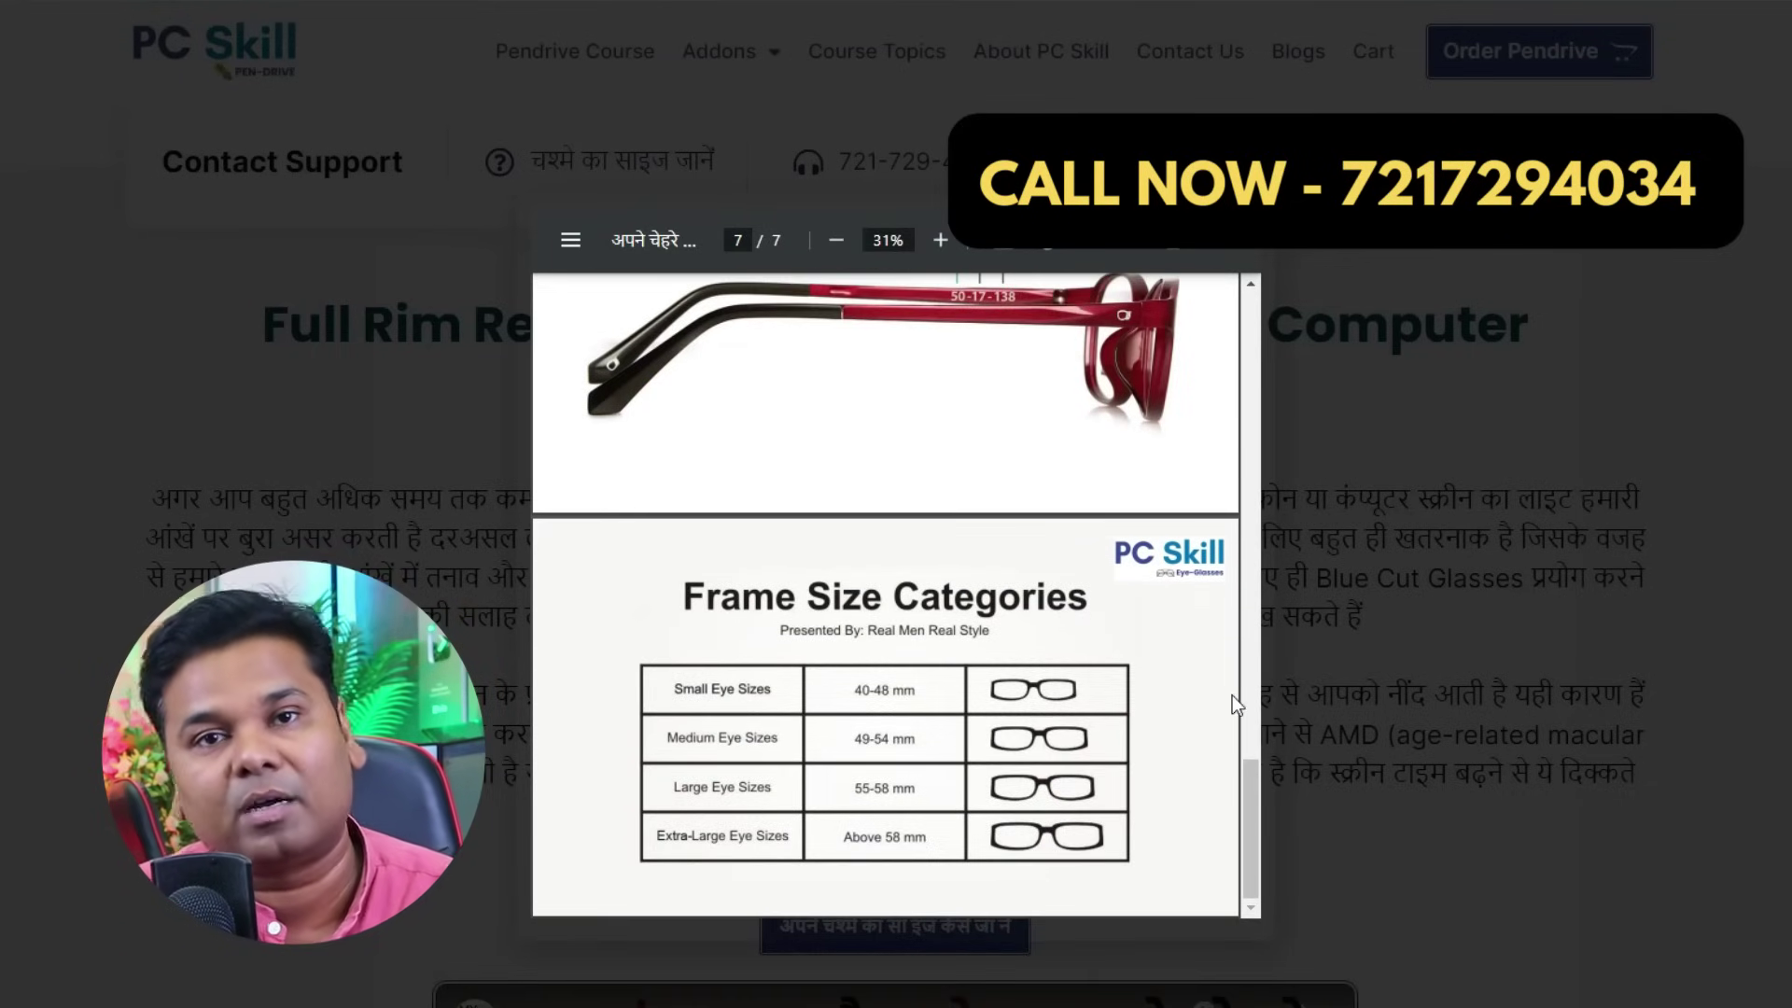
click(1258, 439)
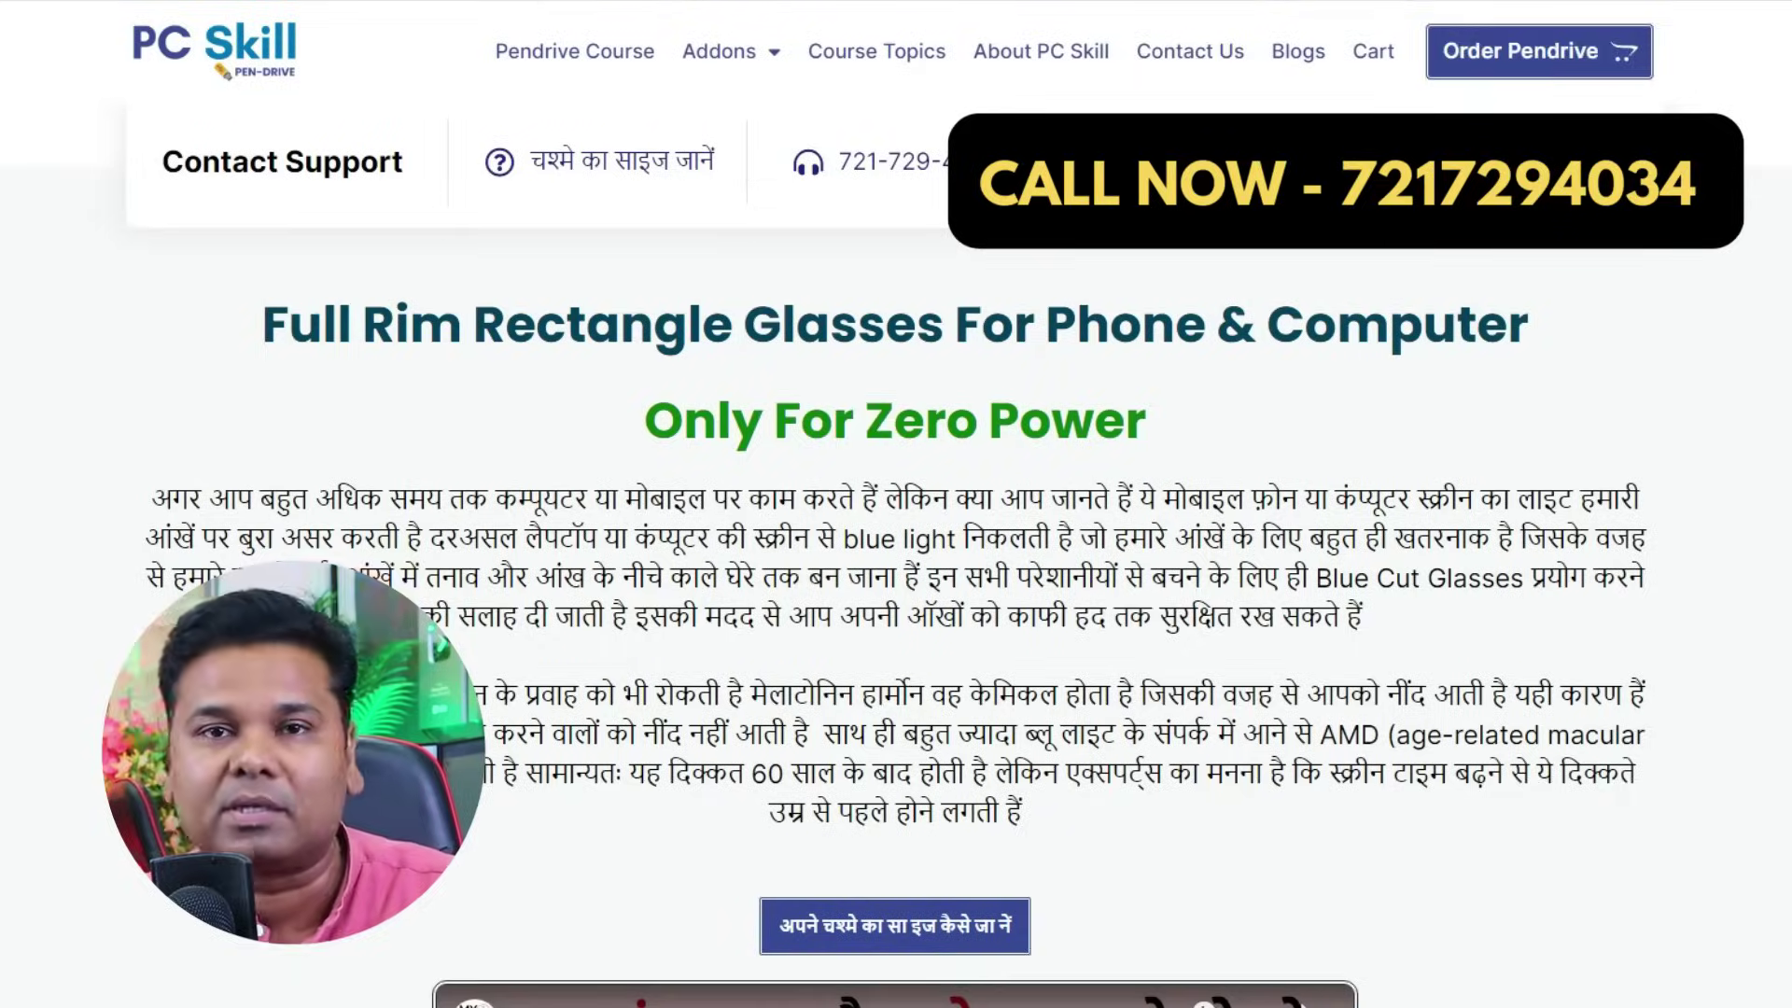